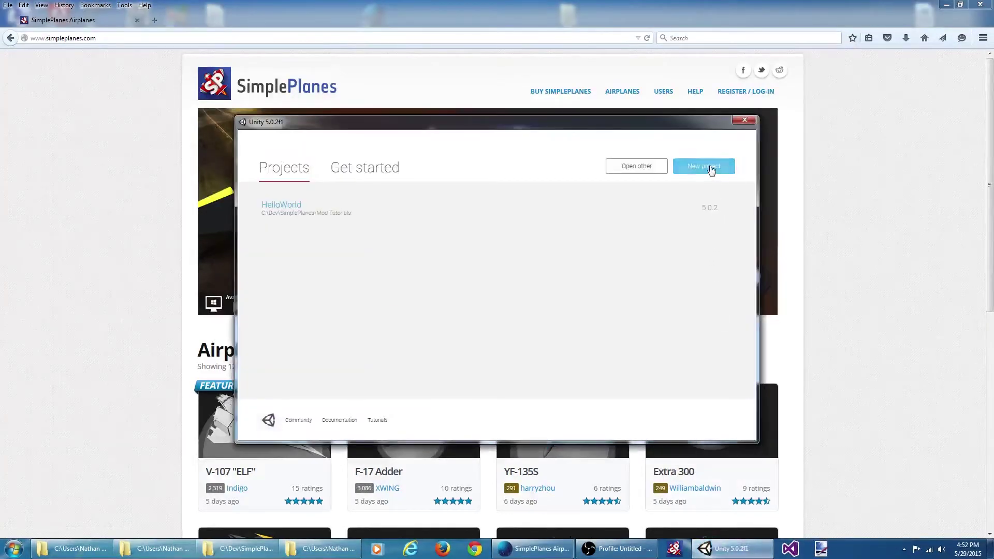
# Create a new 3D project named MyFirstMap in the Mod Tutorials folder
pyautogui.click(711, 167)
pyautogui.write('MyFirstMap')
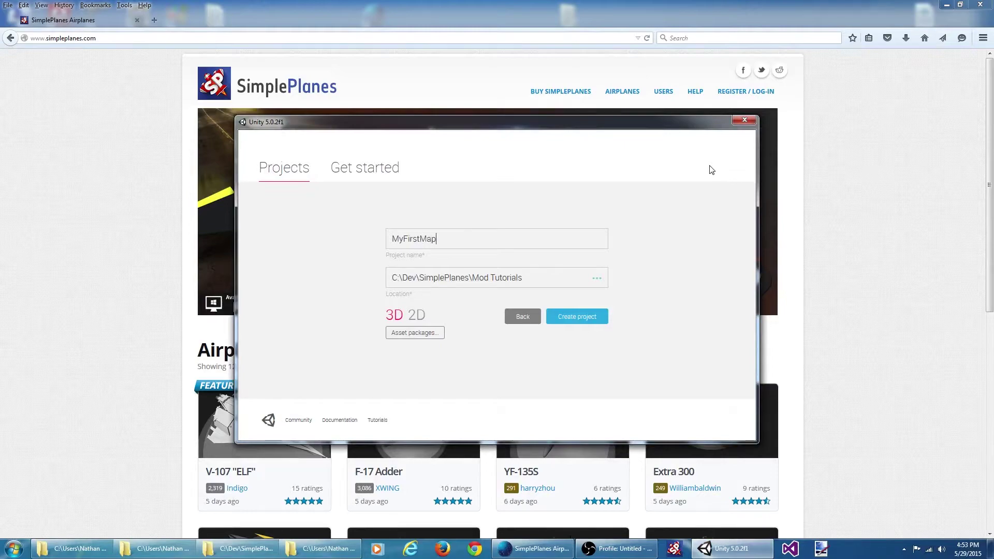
pyautogui.click(591, 316)
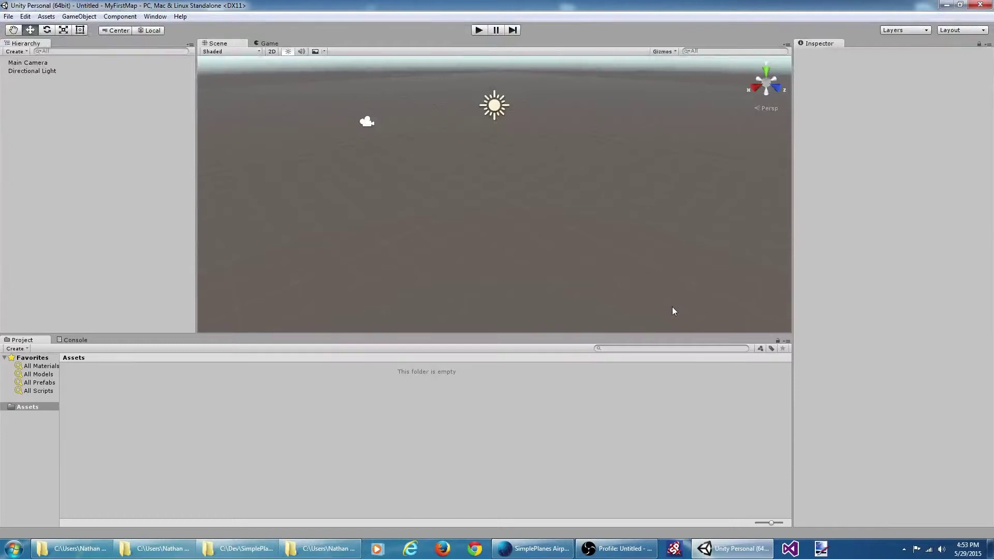
# Import the SimplePlanes mod tools into the project as a custom package, keeping all of its contents
pyautogui.click(46, 17)
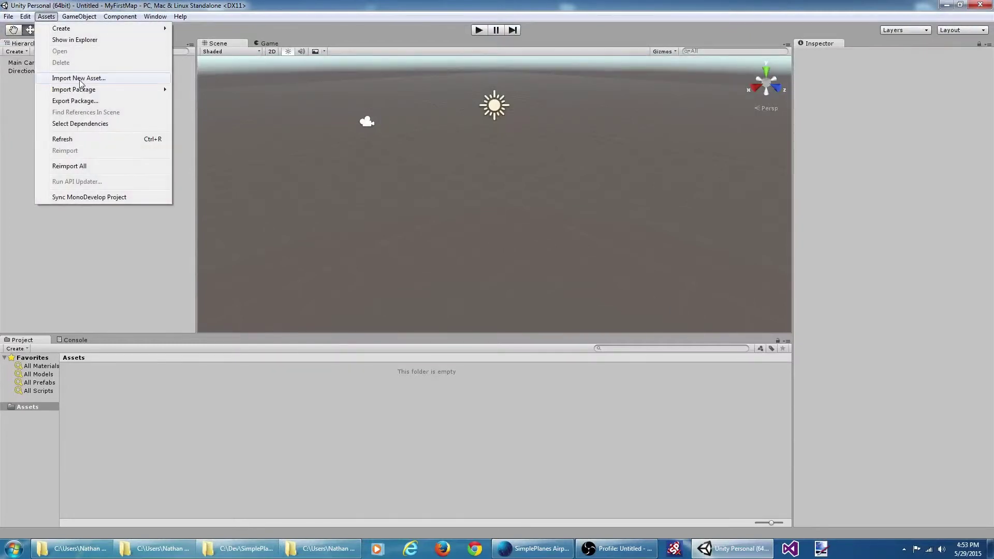
pyautogui.moveTo(91, 91)
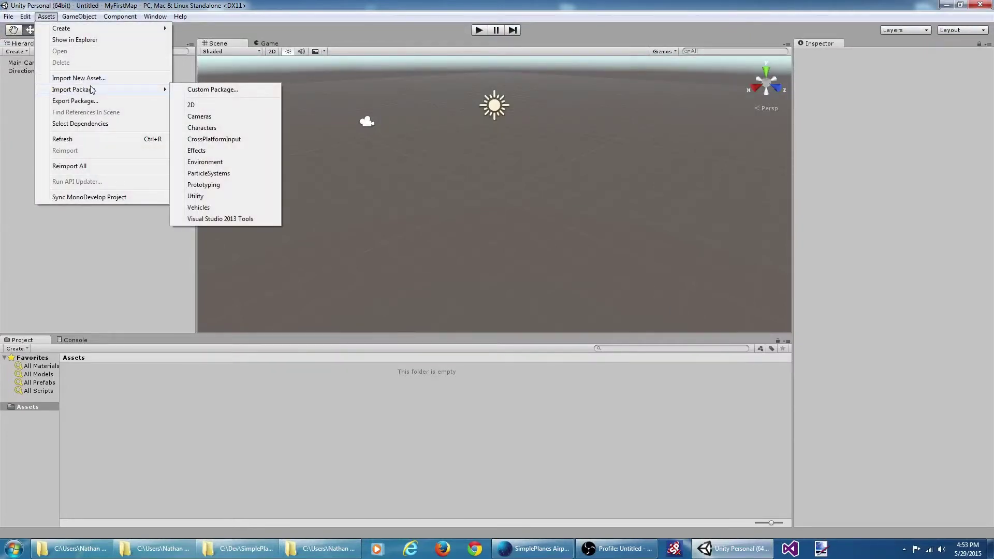
pyautogui.click(223, 90)
pyautogui.doubleClick(187, 115)
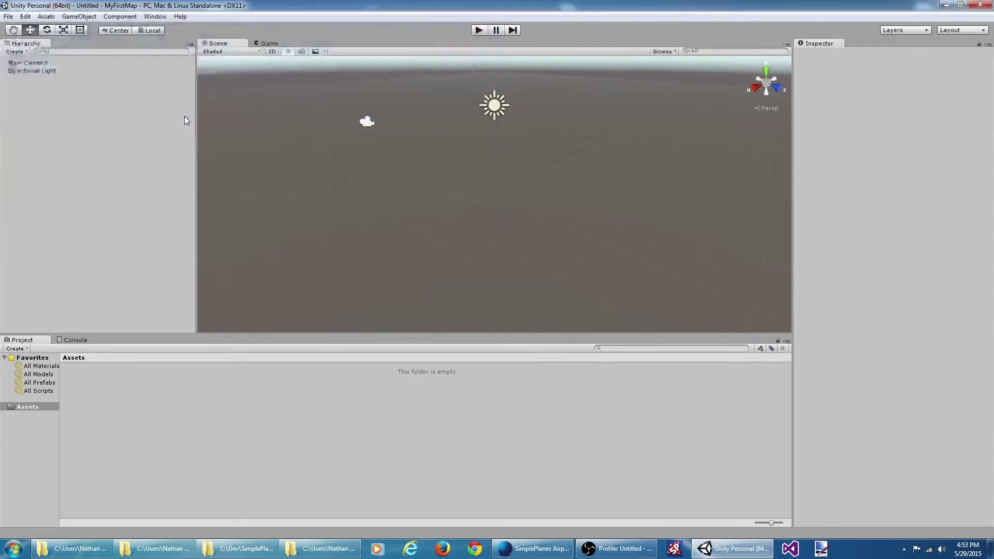
pyautogui.click(165, 185)
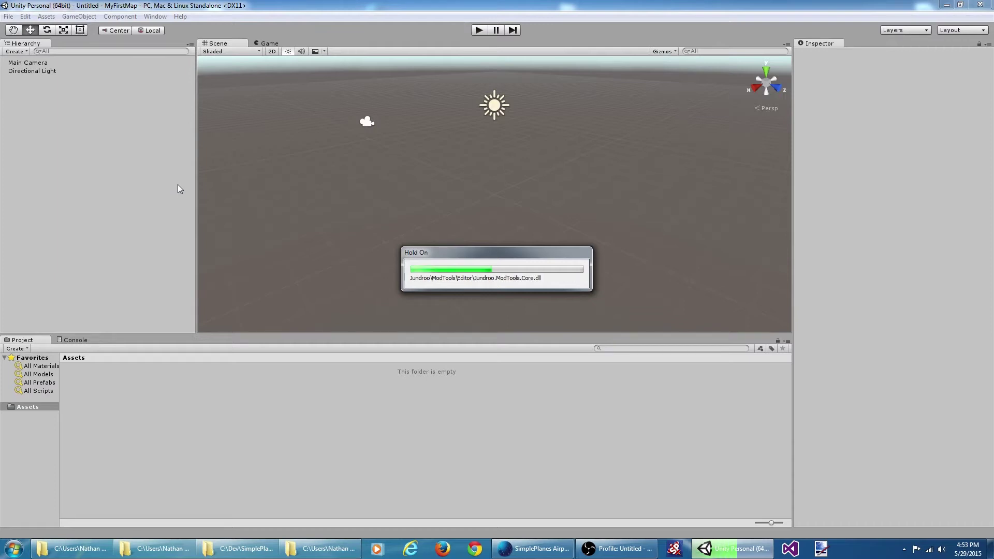
# Start importing the built-in Environment package and exclude everything under Editor and Standard Assets
pyautogui.click(46, 16)
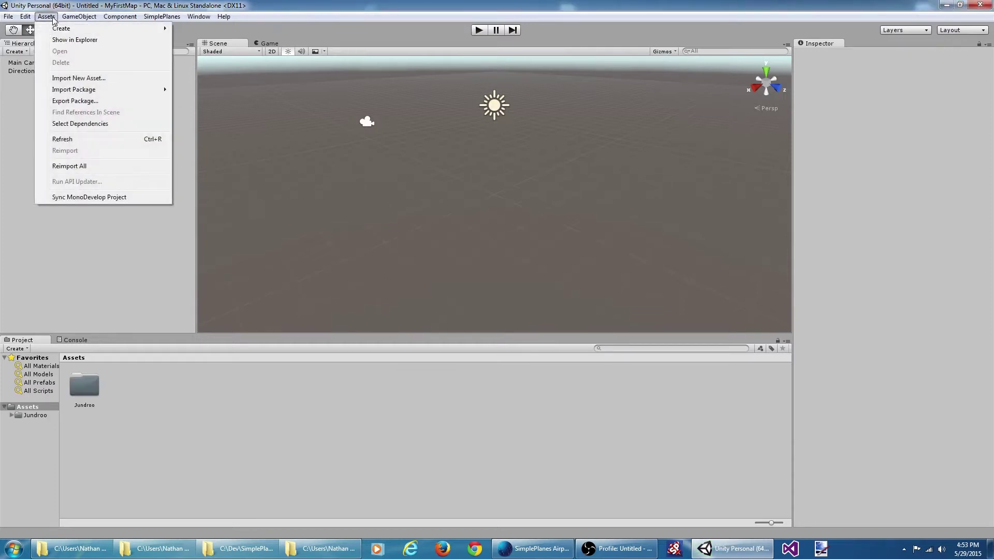
pyautogui.moveTo(100, 92)
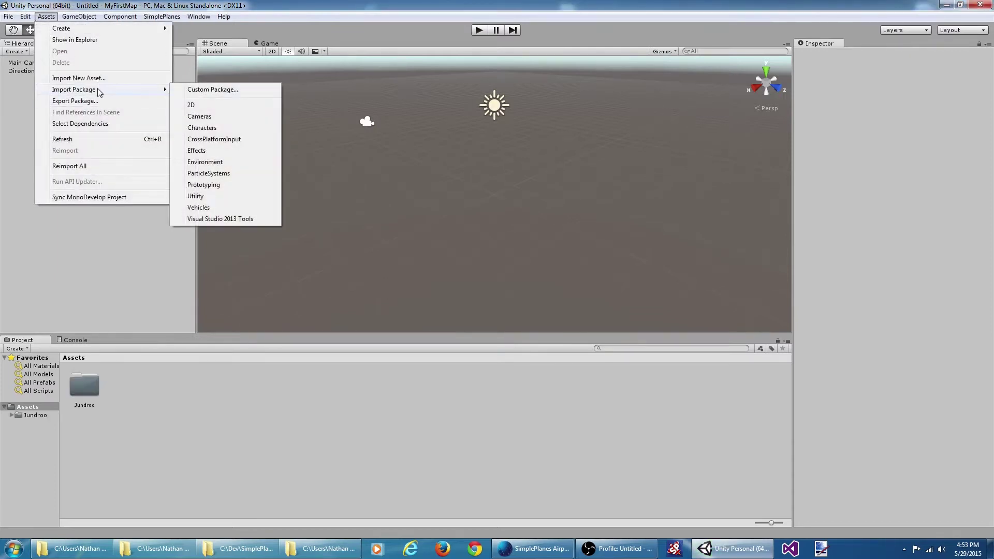
pyautogui.click(203, 162)
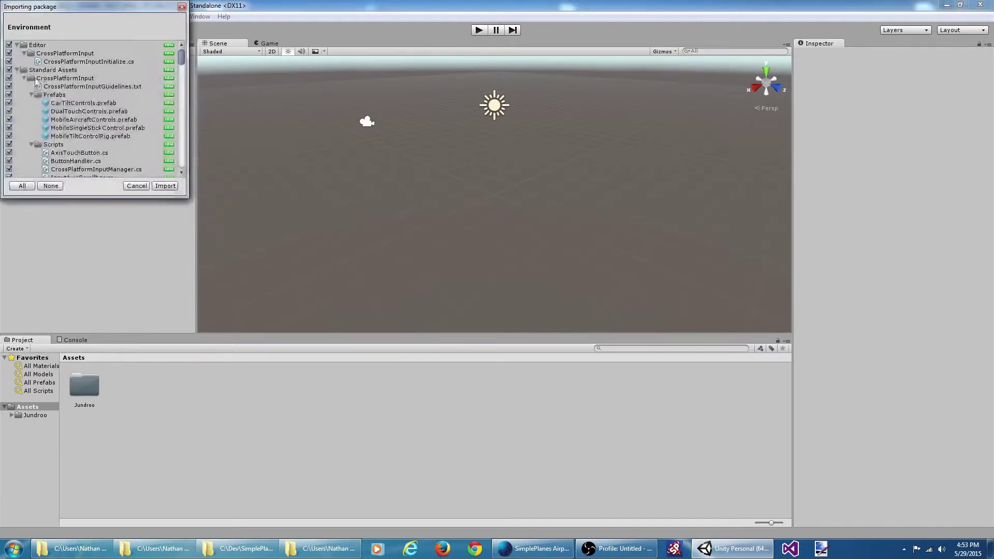
pyautogui.click(9, 45)
pyautogui.click(8, 70)
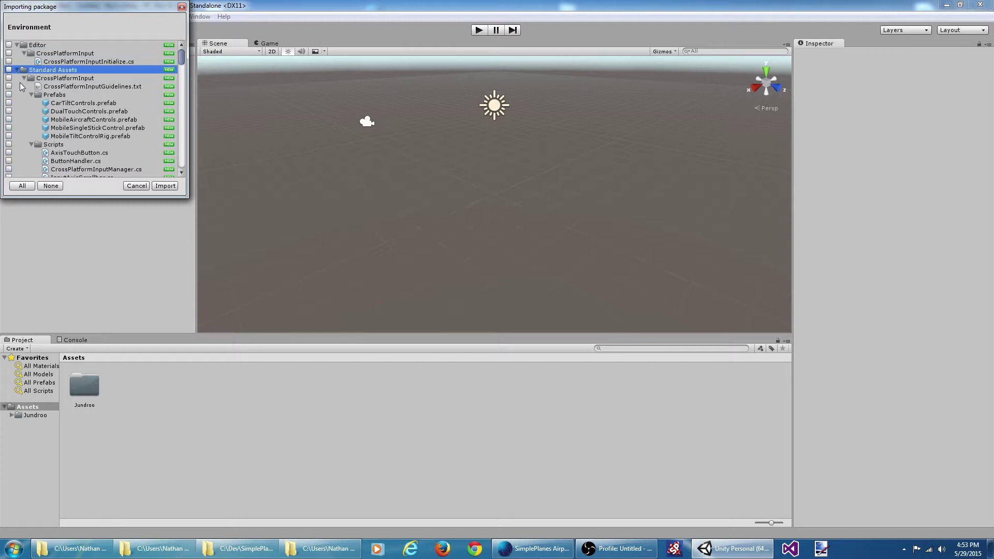
# Include only the SpeedTree and TerrainAssets folders of the Environment package and import them
pyautogui.click(21, 80)
pyautogui.click(23, 79)
pyautogui.click(24, 86)
pyautogui.click(24, 94)
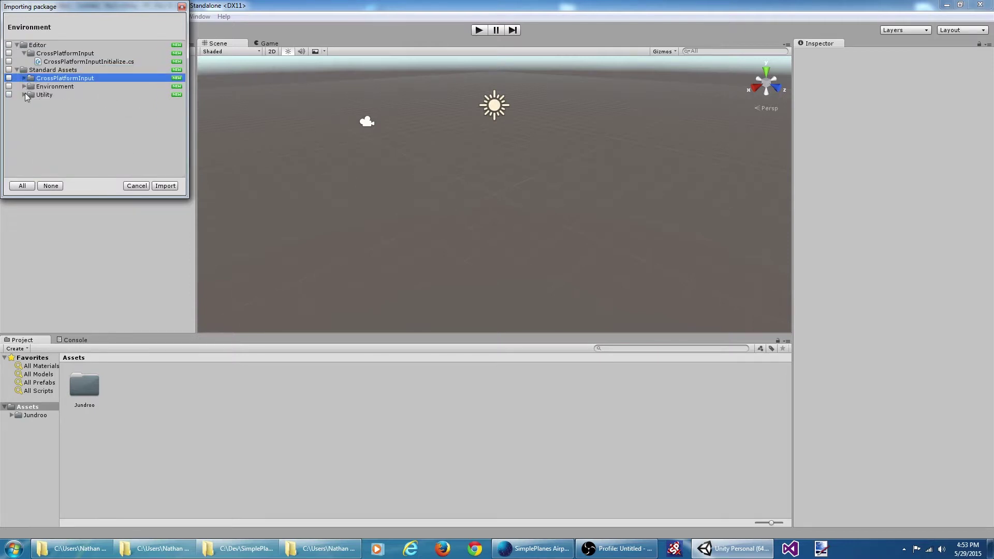
pyautogui.click(24, 86)
pyautogui.click(31, 95)
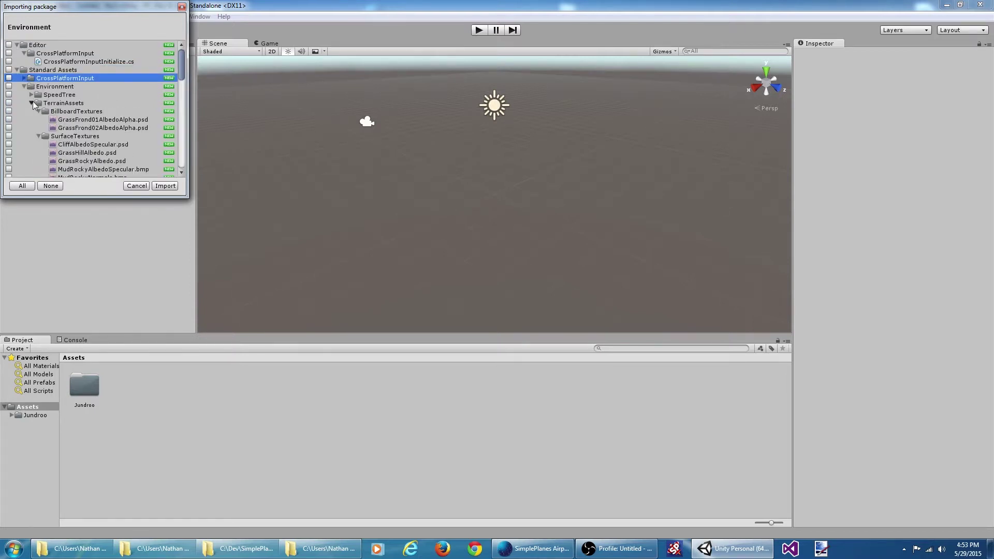
pyautogui.click(31, 103)
pyautogui.click(9, 103)
pyautogui.click(9, 94)
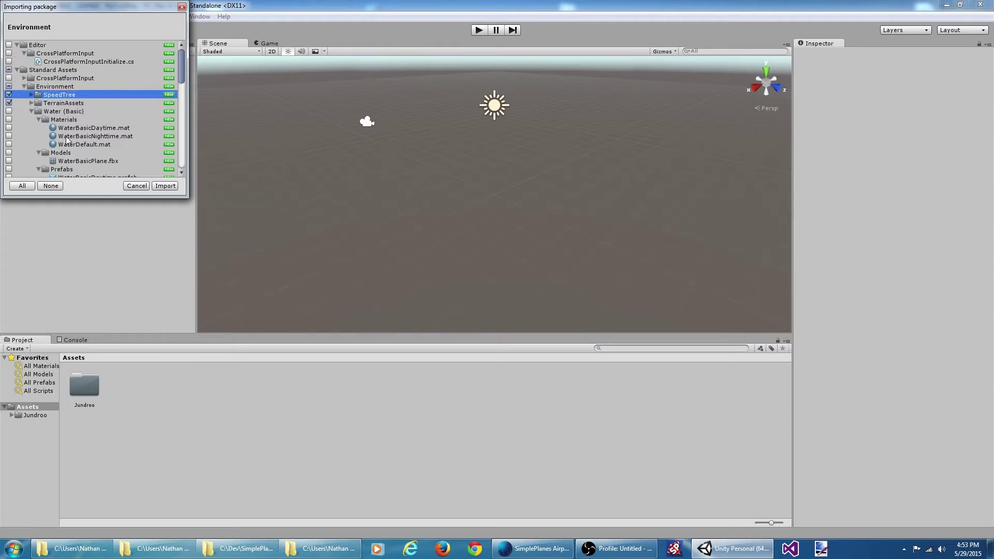
pyautogui.click(165, 186)
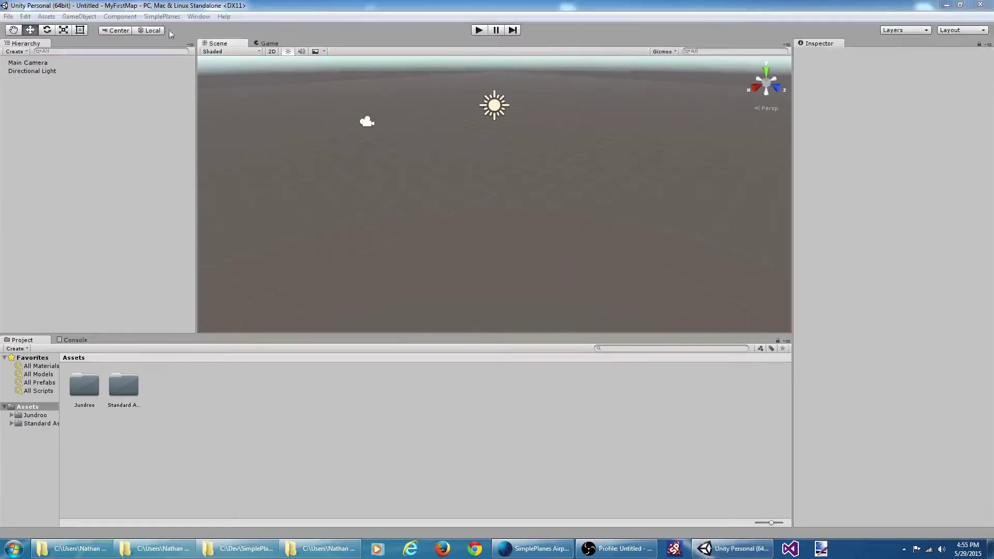
# Open the SimplePlanes Mod Builder window and dock it beside the Inspector
pyautogui.click(162, 16)
pyautogui.click(181, 27)
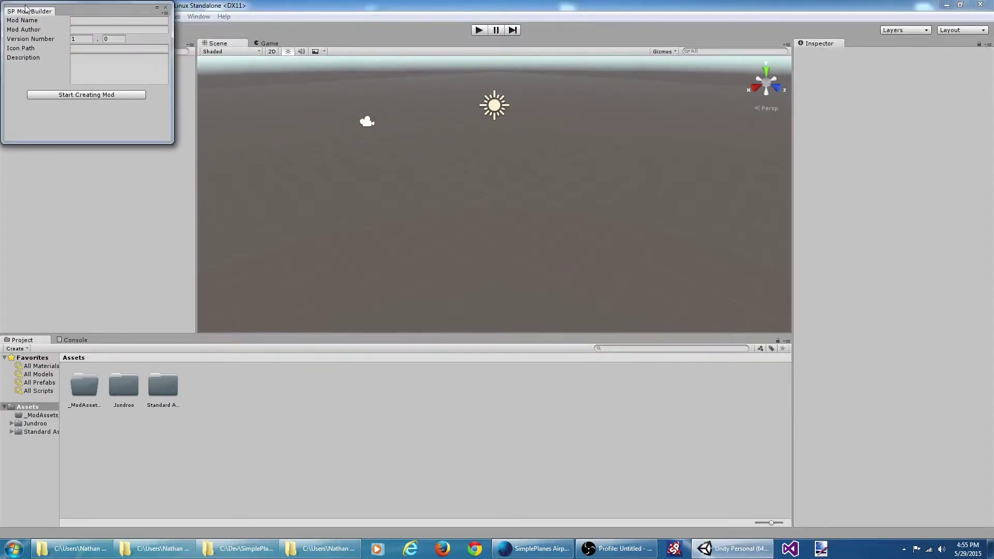
pyautogui.moveTo(25, 7); pyautogui.dragTo(890, 44)
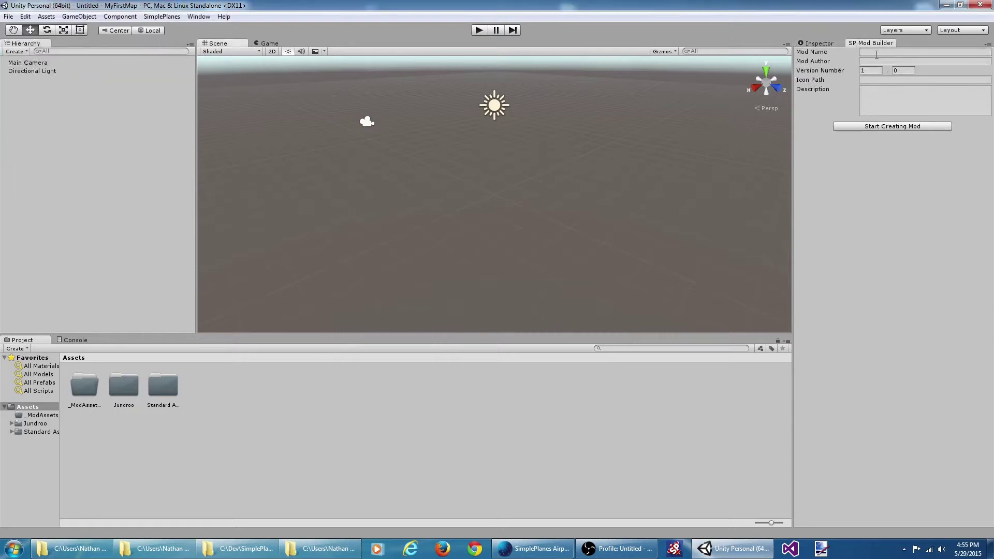
# Name the mod MyFirstMap, enter the author's name and start creating the mod
pyautogui.click(877, 54)
pyautogui.write('MyFirstMap')
pyautogui.press('Tab')
pyautogui.write('Nathan')
pyautogui.click(878, 124)
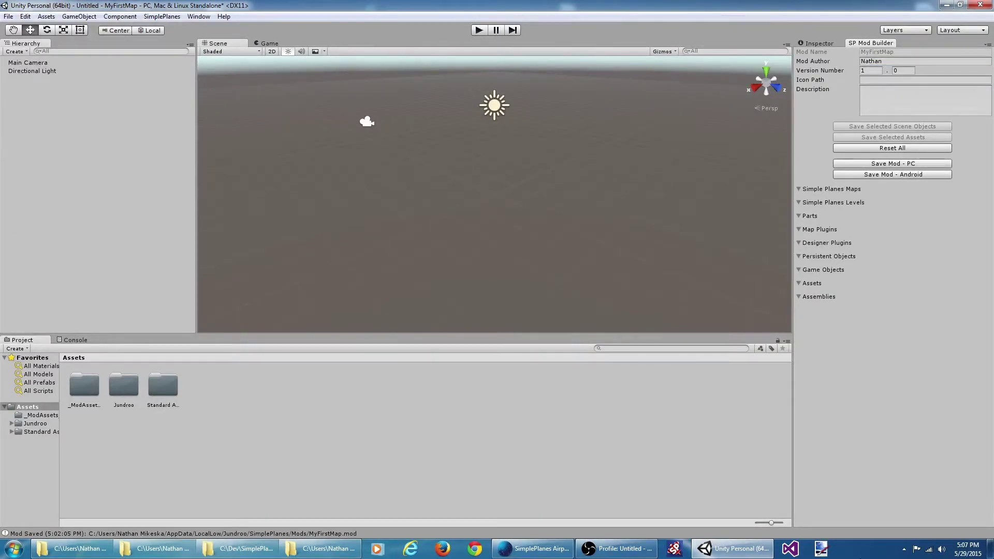
# Add a SimplePlanes Map game object to the scene
pyautogui.click(164, 17)
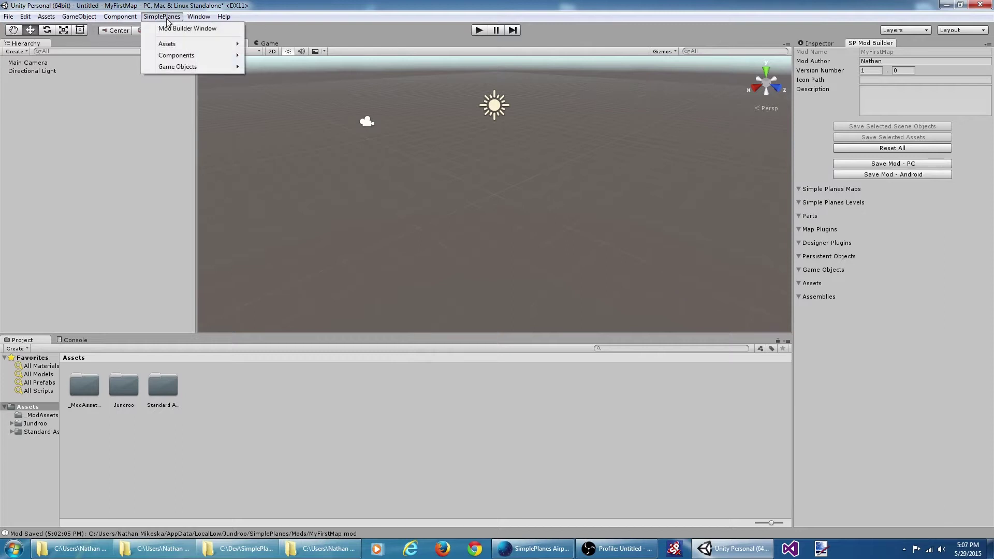
pyautogui.moveTo(188, 68)
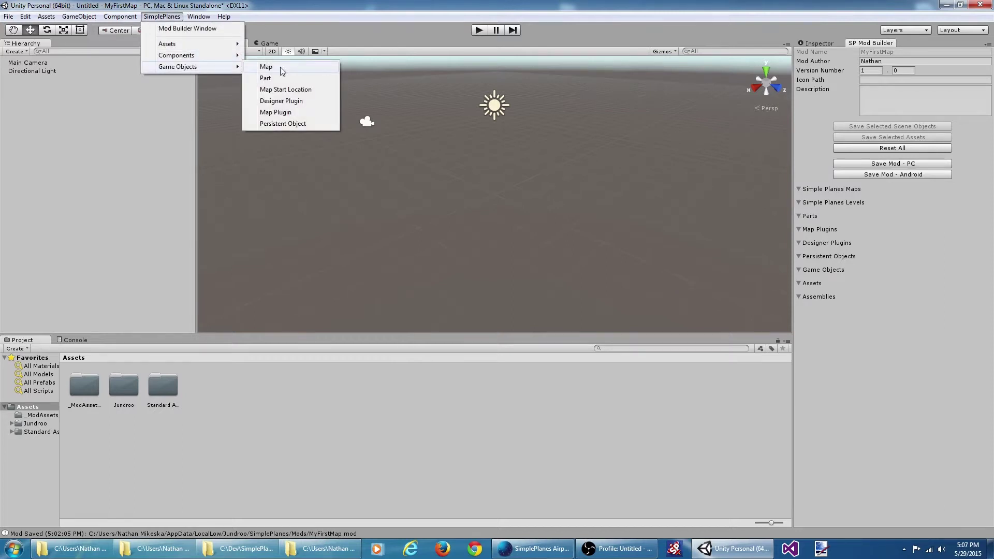
pyautogui.click(281, 67)
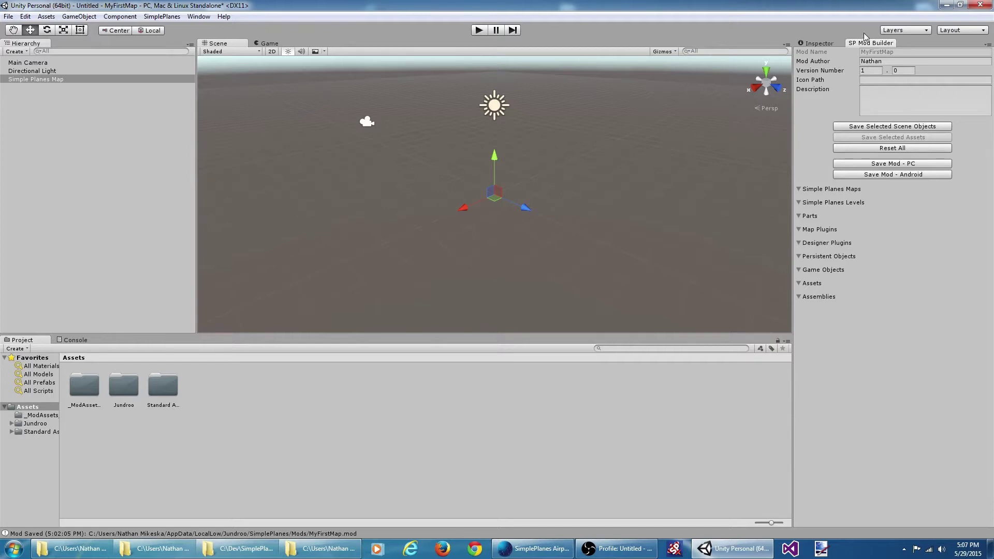
# Set the map object's name to "My First Map" and its description to "This is my first map"
pyautogui.click(833, 44)
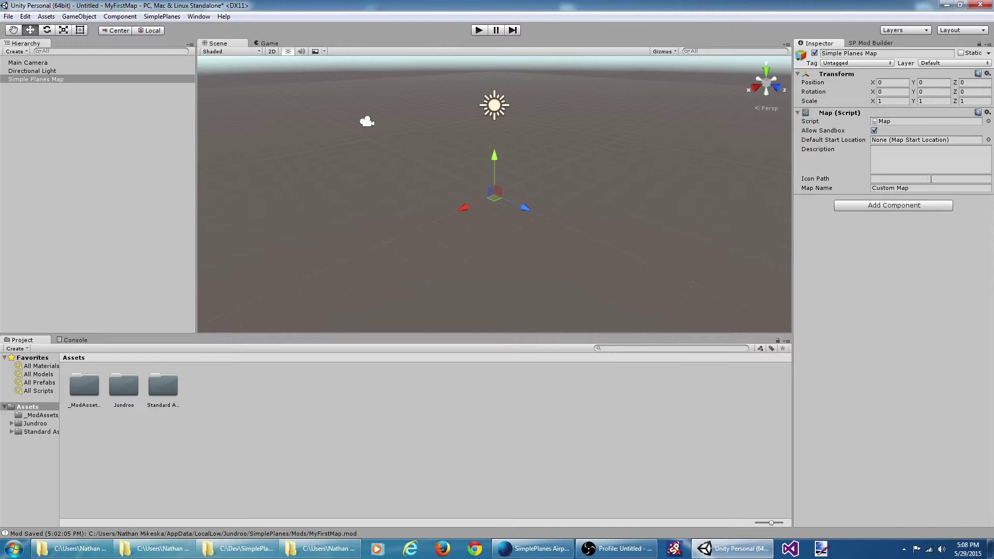
pyautogui.click(930, 188)
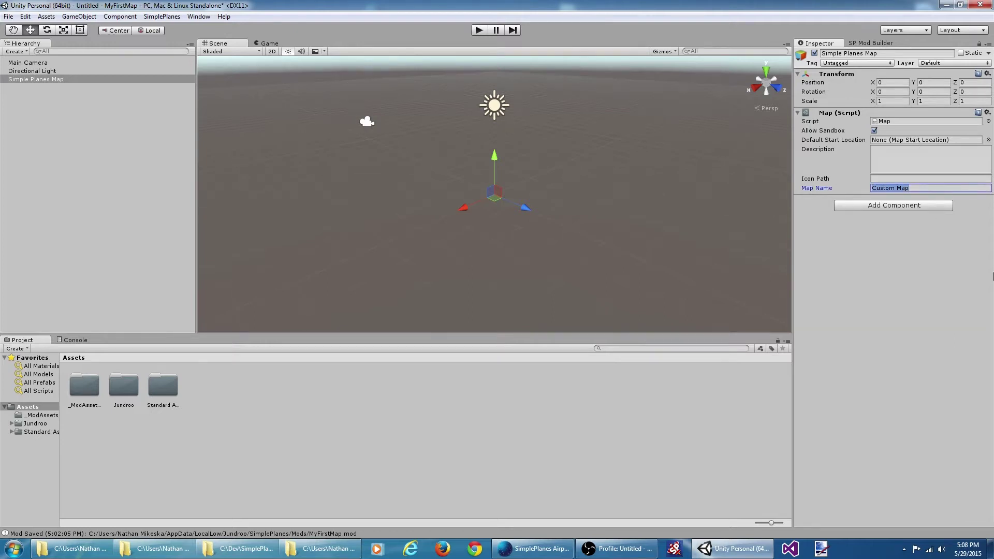
pyautogui.press('shift')
pyautogui.write('My First Map')
pyautogui.hotkey('shift', 'Tab')
pyautogui.hotkey('shift', 'Tab')
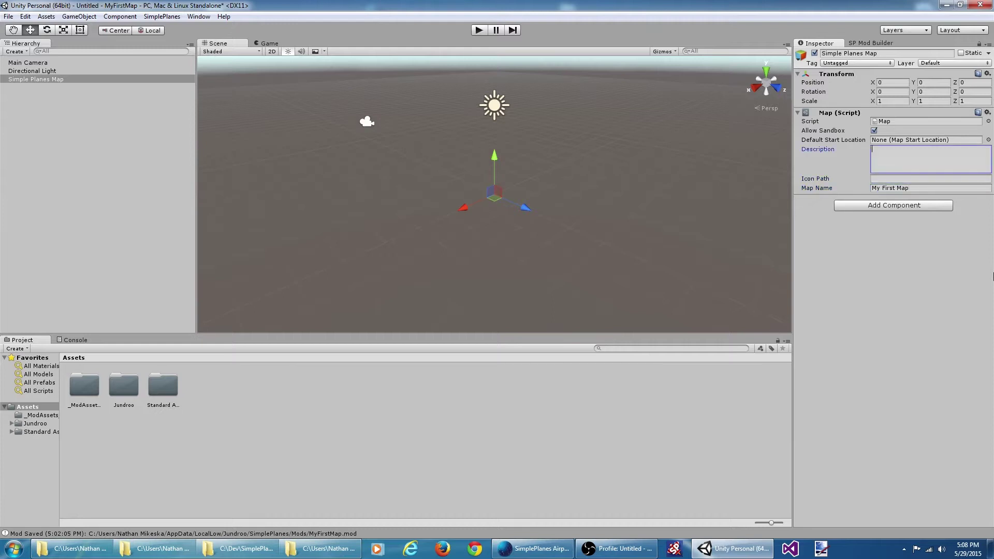
pyautogui.write('This is my first map')
# Save the selected map object into the mod and save the mod for PC
pyautogui.click(870, 42)
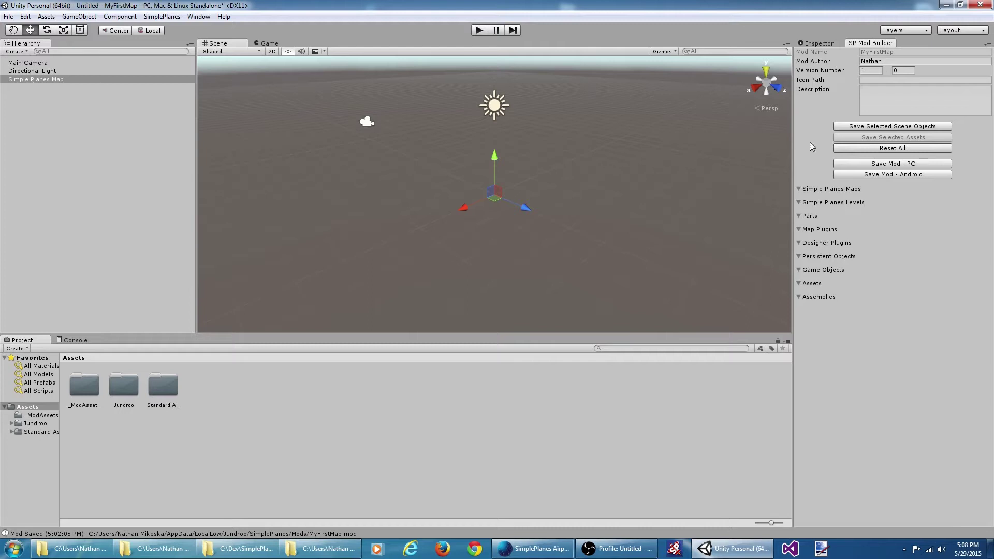
pyautogui.click(889, 127)
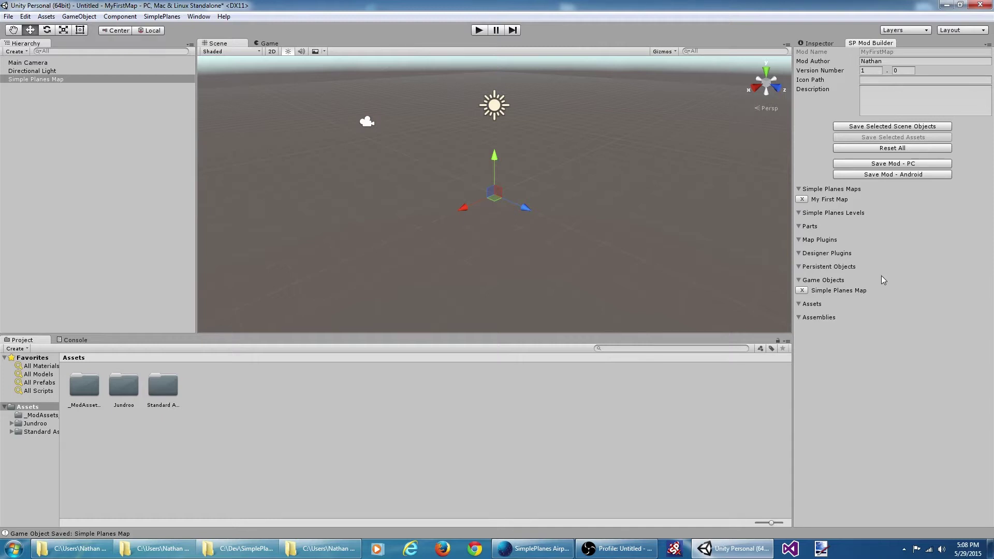
pyautogui.click(910, 164)
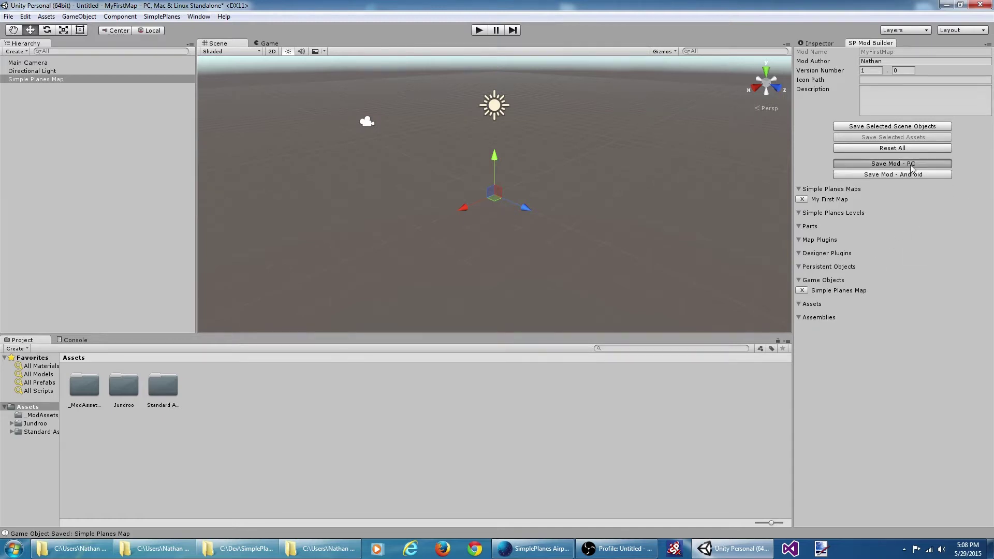
pyautogui.click(399, 284)
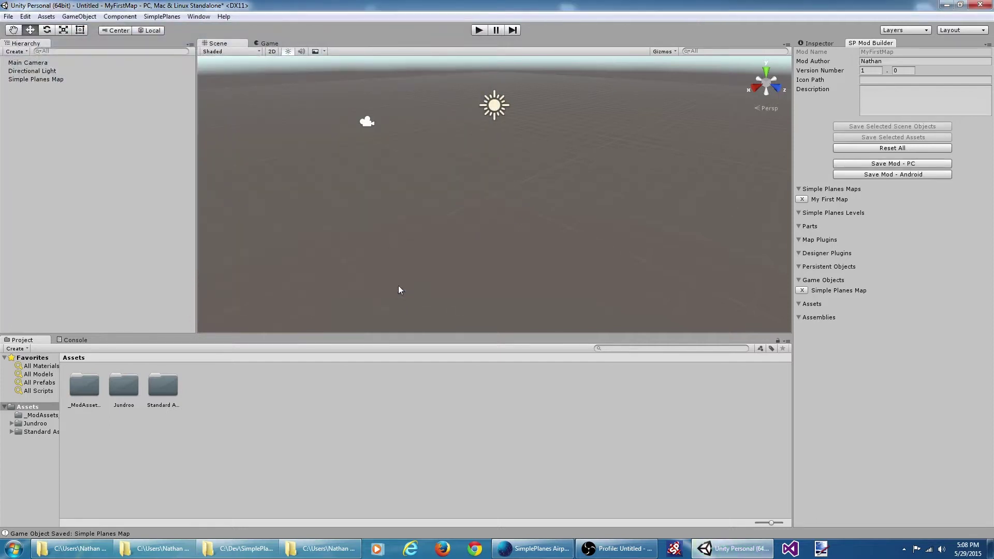
# Switch to the SimplePlanes game and enable the MyFirstMap mod
pyautogui.click(674, 548)
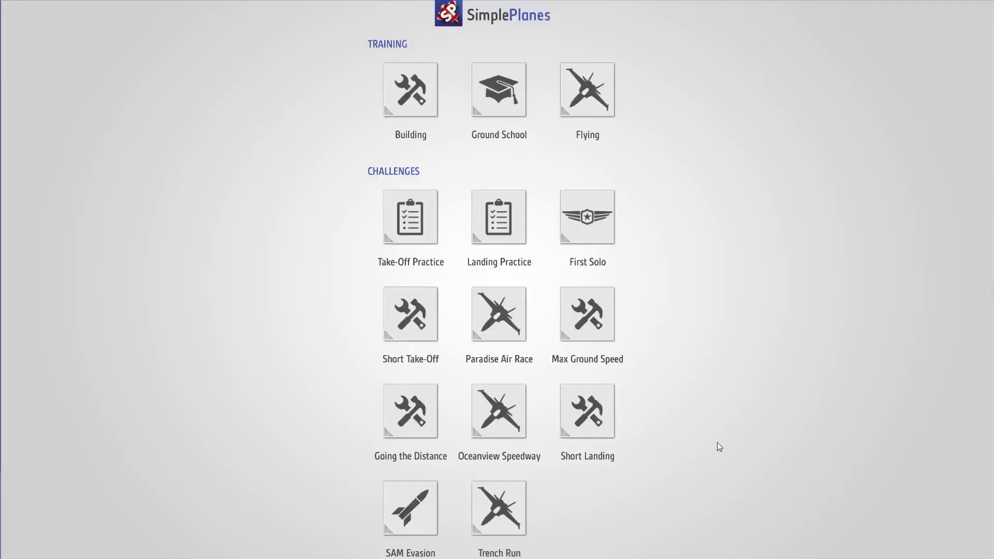
pyautogui.scroll(-12, 718, 443)
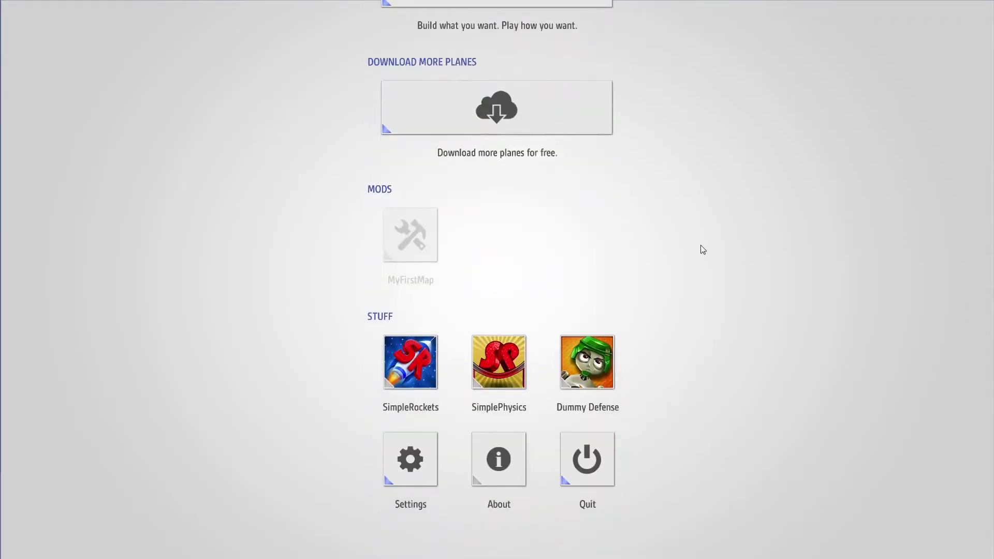
pyautogui.click(422, 234)
pyautogui.click(927, 544)
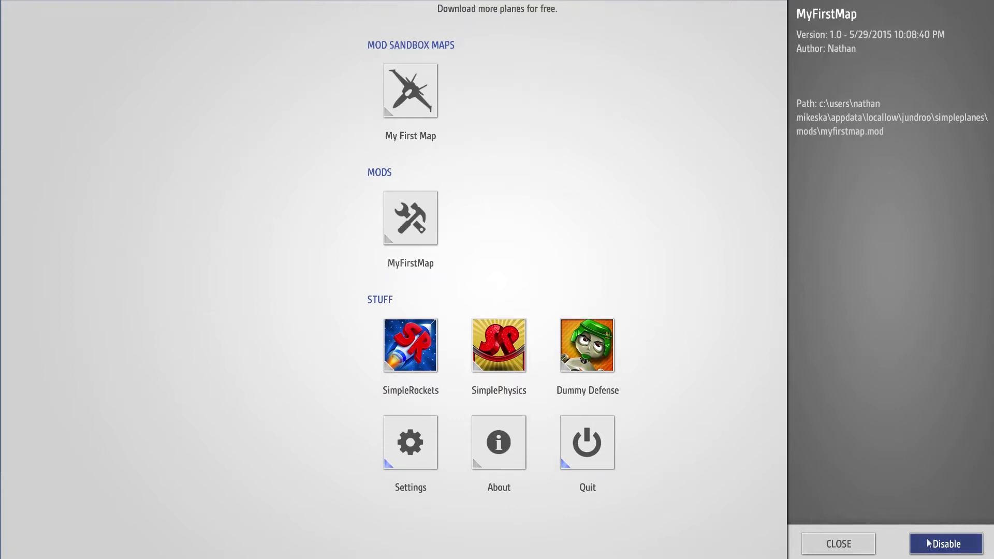
# Play the My First Map sandbox map and launch the flight with the loaded plane
pyautogui.scroll(2, 602, 128)
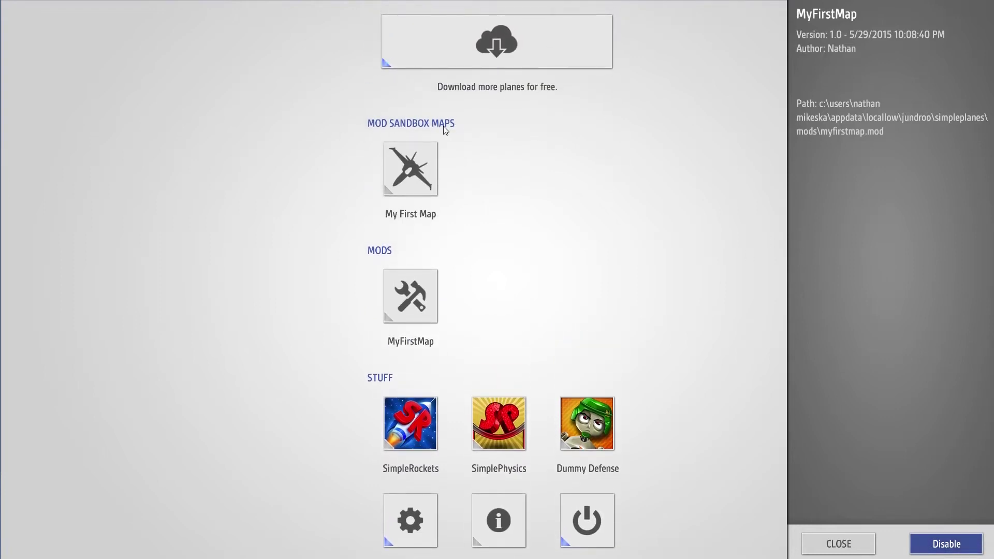
pyautogui.click(422, 173)
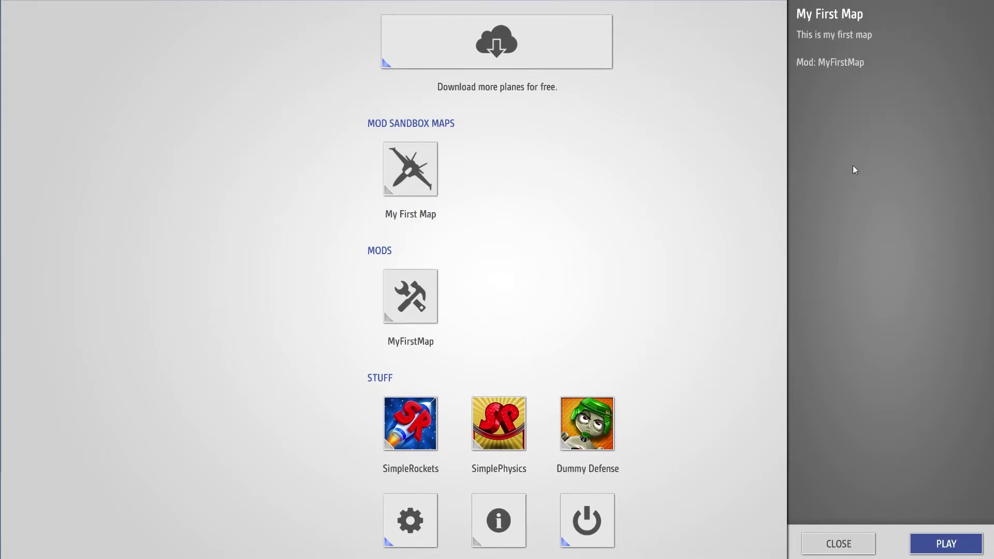
pyautogui.click(946, 542)
pyautogui.click(976, 542)
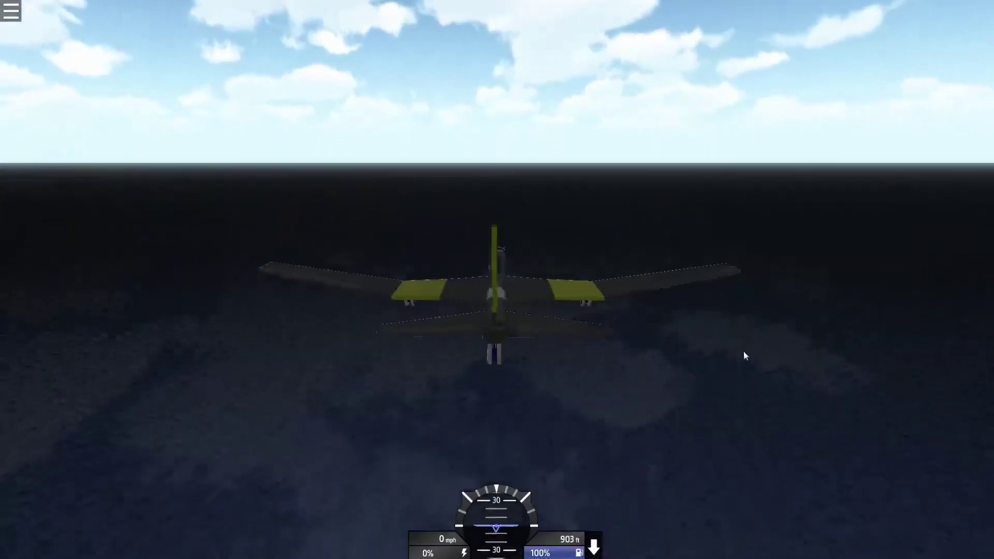
# Pause the test flight, exit to the aircraft designer and leave the sandbox level
pyautogui.moveTo(744, 352); pyautogui.dragTo(617, 380)
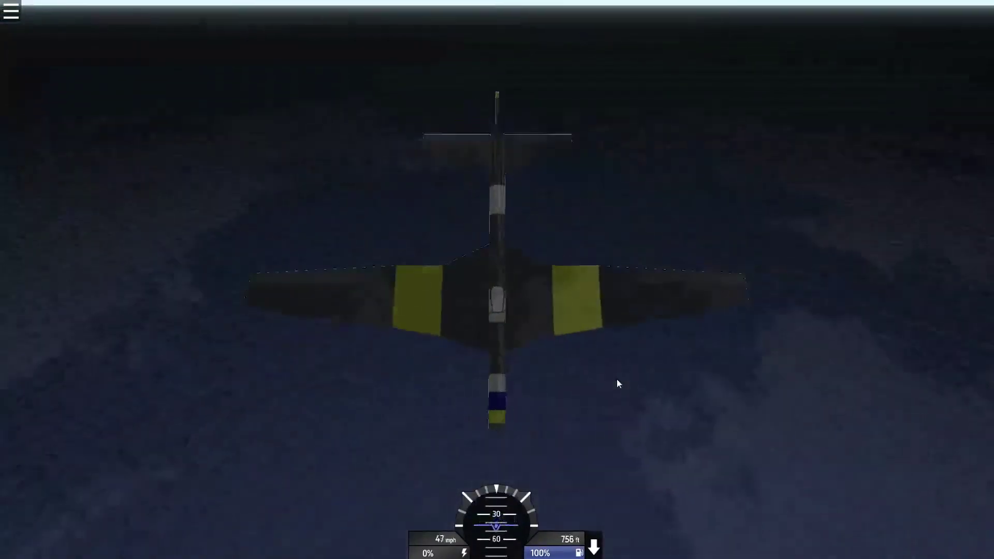
pyautogui.press('p')
pyautogui.press('Escape')
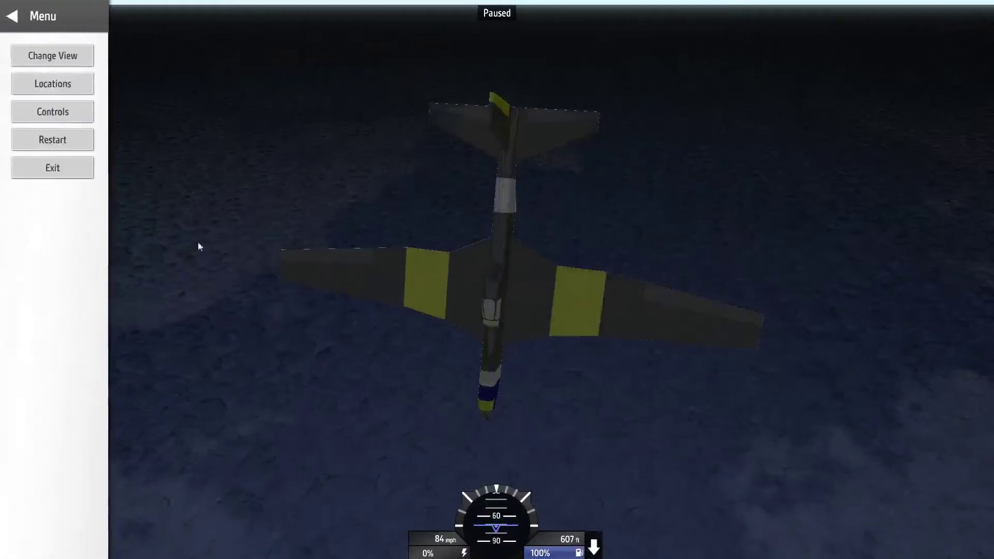
pyautogui.click(48, 160)
pyautogui.click(976, 21)
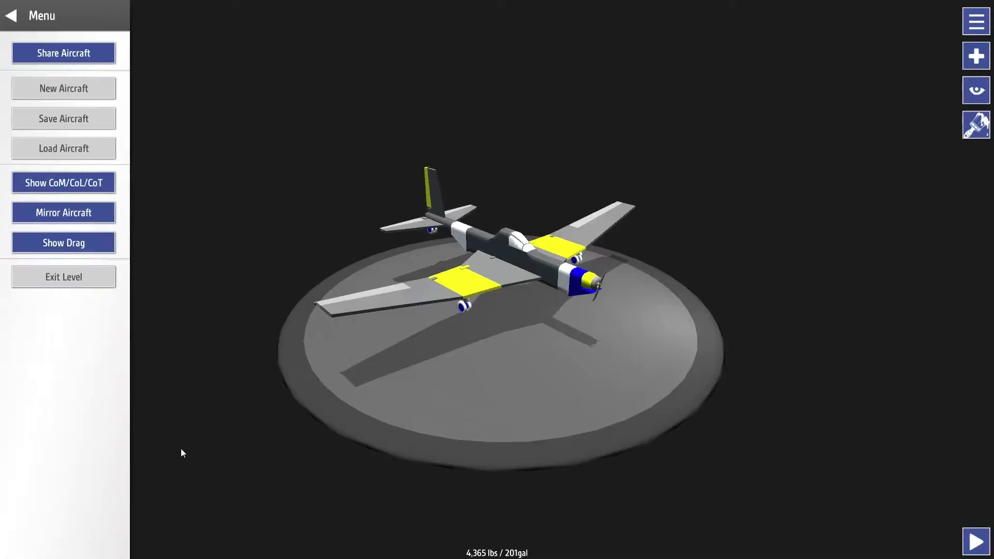
pyautogui.click(76, 277)
# Leave the SimplePlanes game and switch back to the Unity editor
pyautogui.scroll(-5, 835, 209)
pyautogui.scroll(-8, 834, 210)
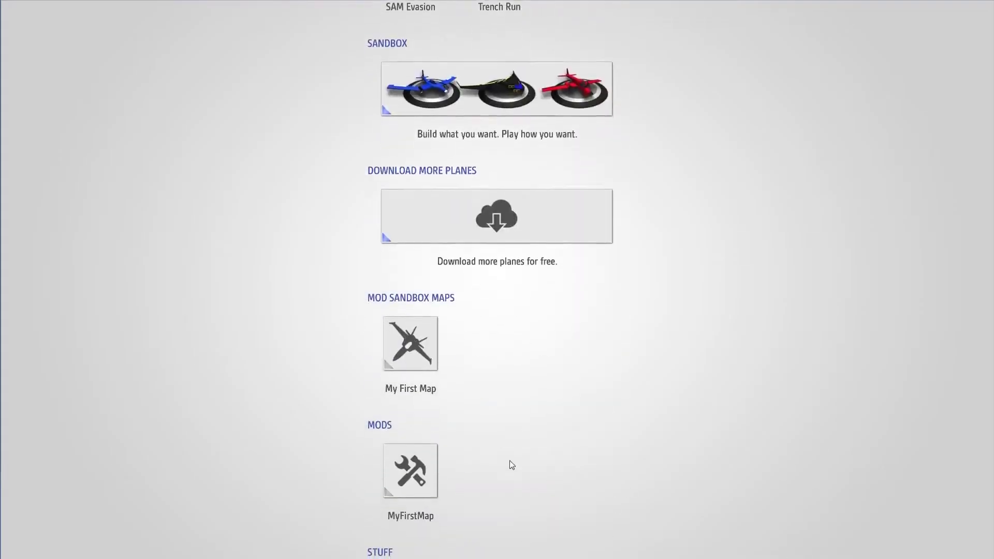
pyautogui.press('Escape')
pyautogui.click(934, 536)
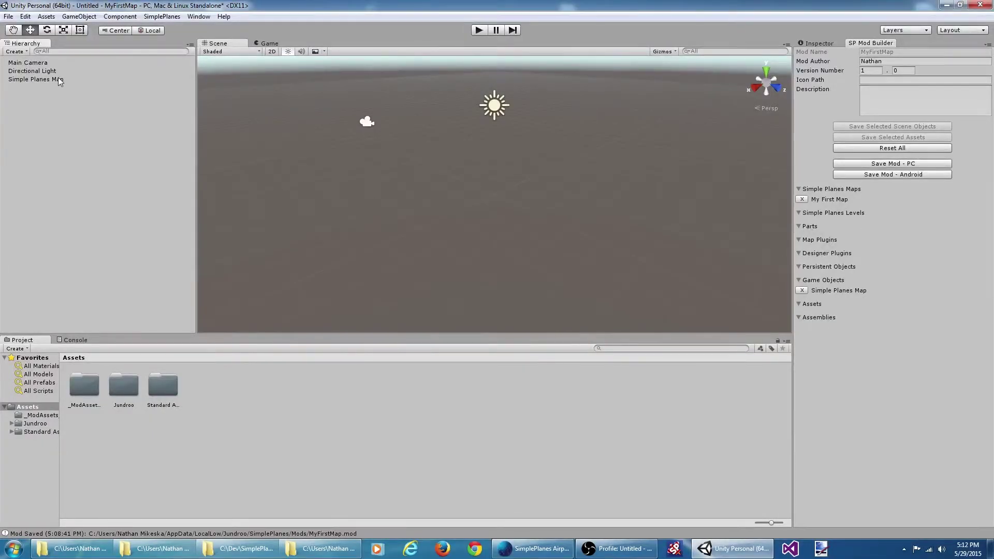
# Make the Directional Light a child of the Simple Planes Map object
pyautogui.click(23, 79)
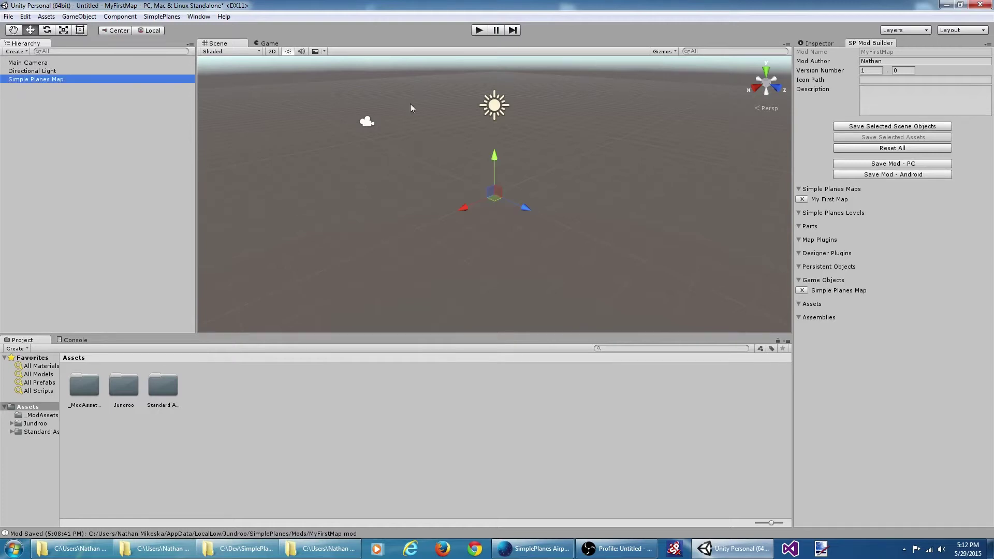
pyautogui.click(164, 111)
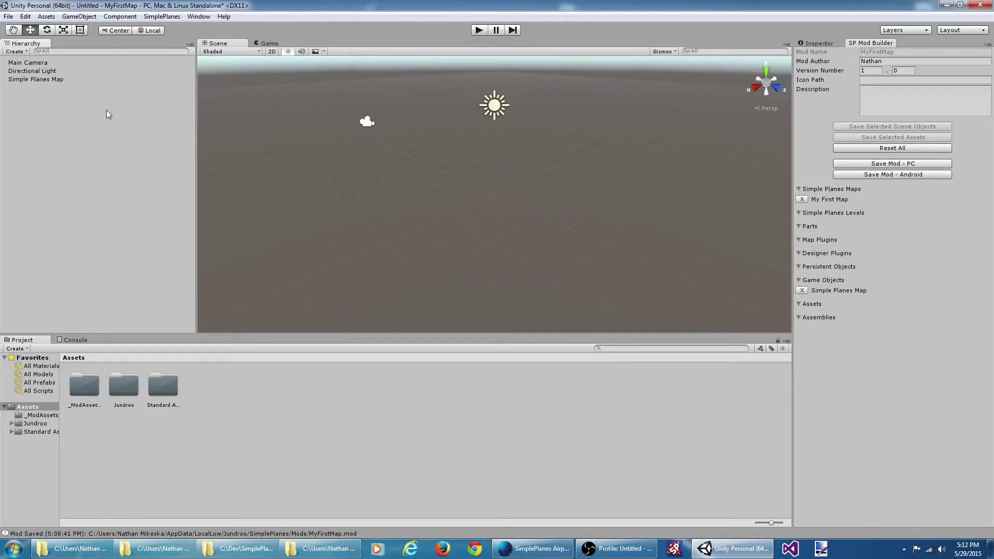
pyautogui.moveTo(45, 71); pyautogui.dragTo(49, 79)
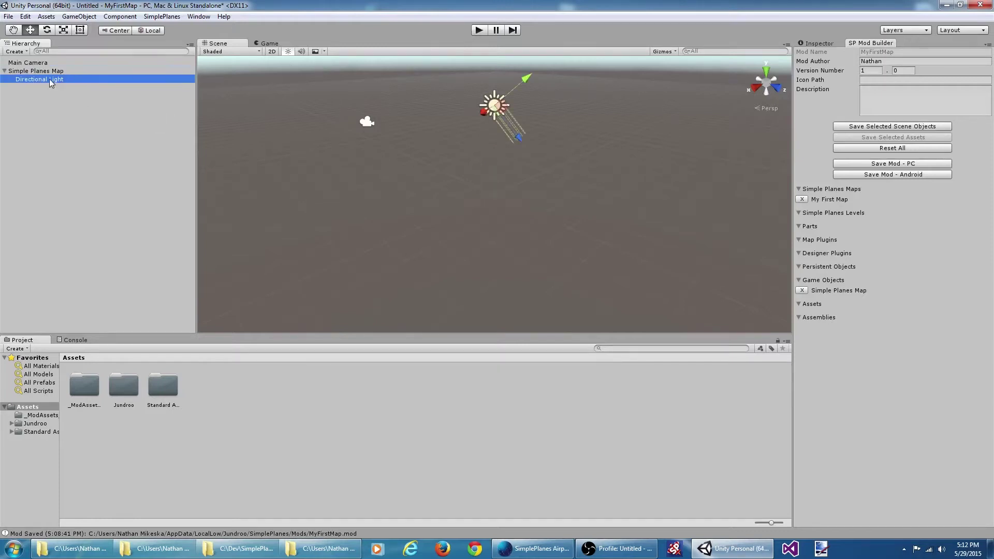
pyautogui.click(44, 114)
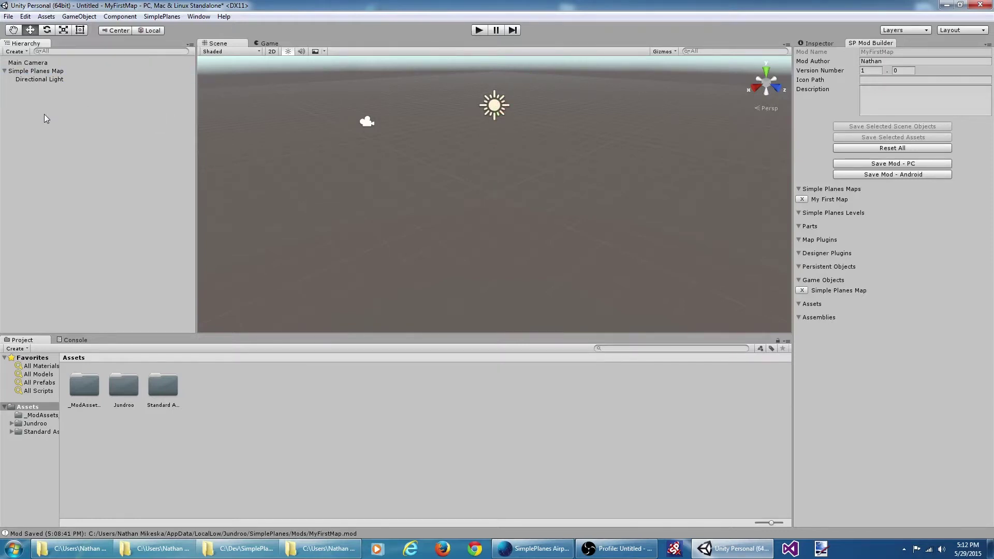
# Create a 3D Terrain object as a child of the Simple Planes Map
pyautogui.click(64, 71)
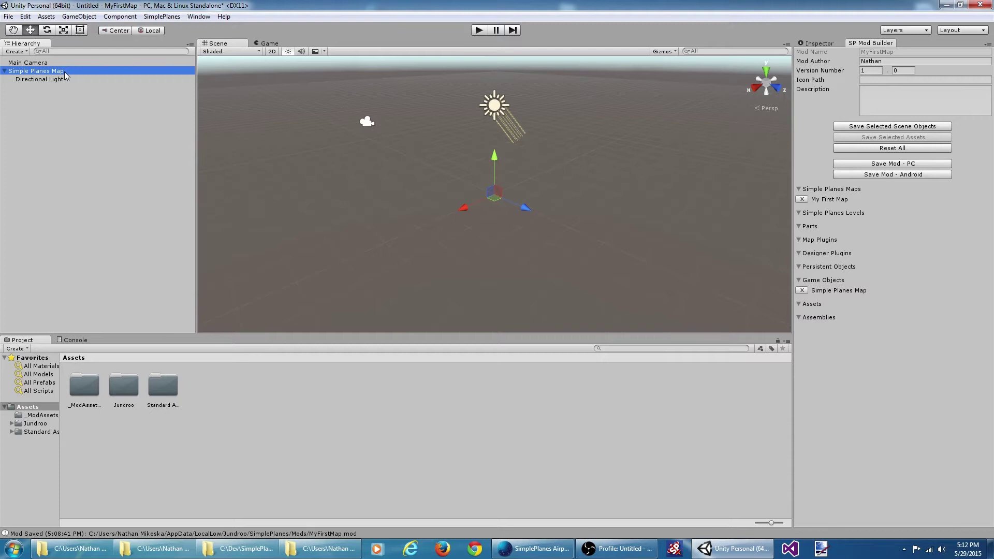
pyautogui.rightClick(66, 76)
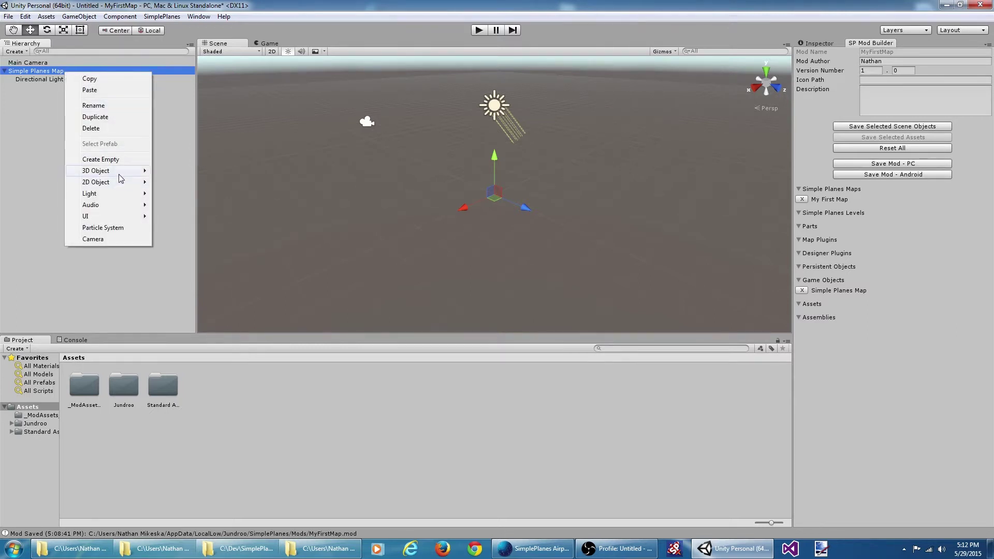
pyautogui.moveTo(96, 171)
pyautogui.click(191, 250)
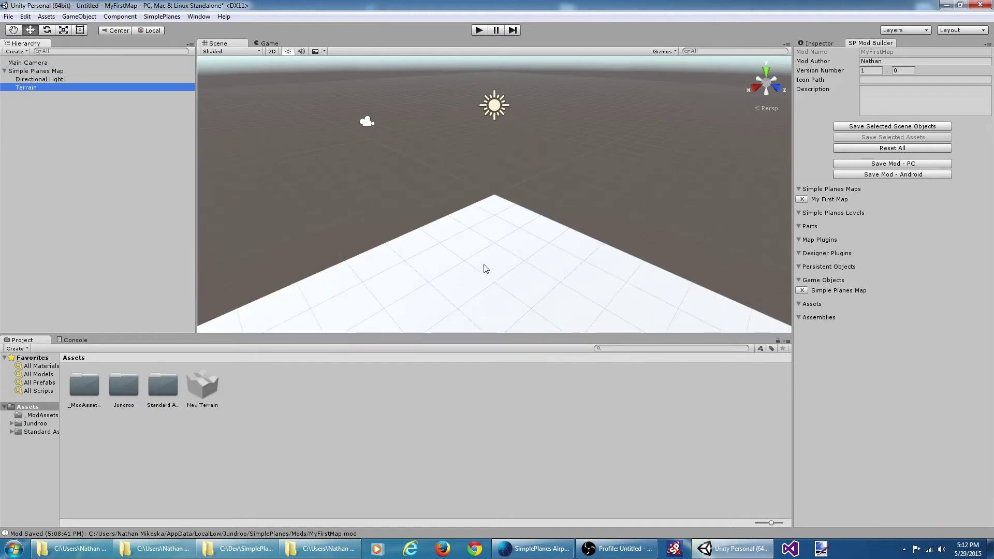
# Set the terrain's Y position to 5
pyautogui.click(817, 43)
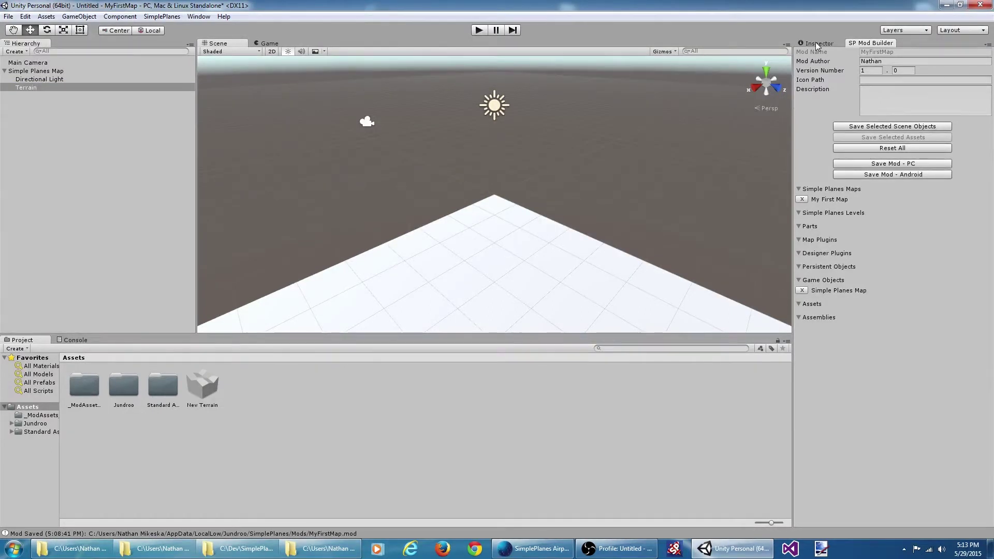
pyautogui.click(816, 43)
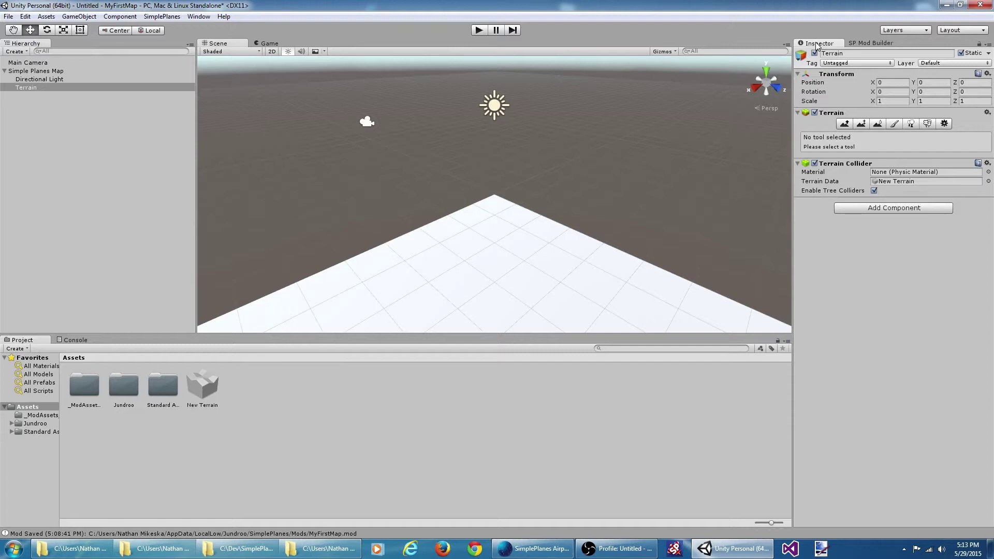
pyautogui.click(939, 83)
pyautogui.write('5')
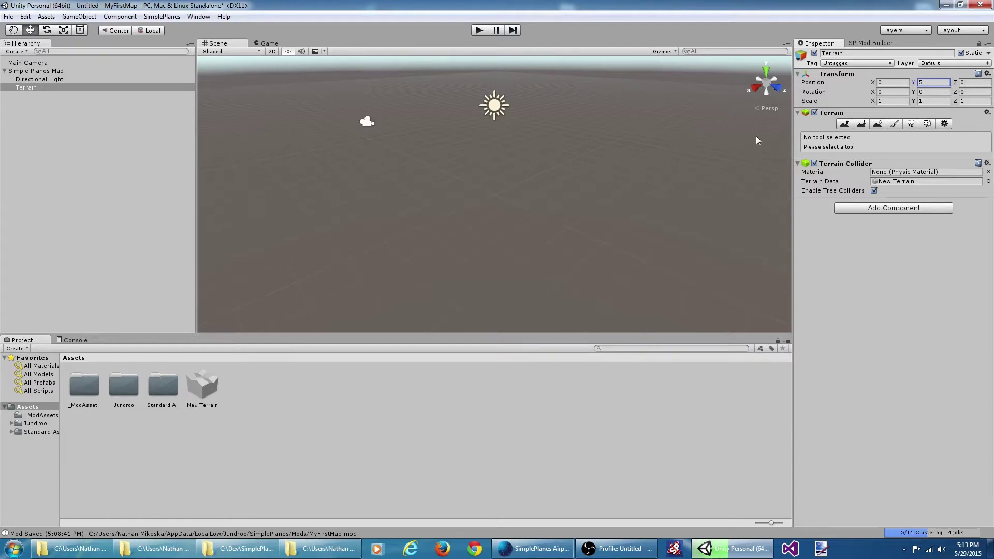
pyautogui.scroll(-10, 507, 220)
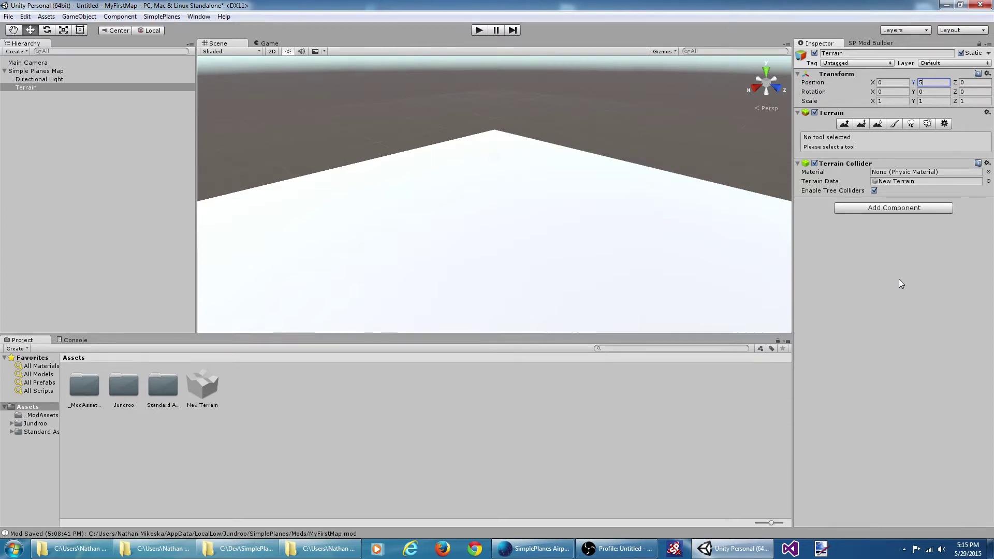
# Create a 3D Plane object and place it at the root of the hierarchy, above the Simple Planes Map
pyautogui.rightClick(27, 126)
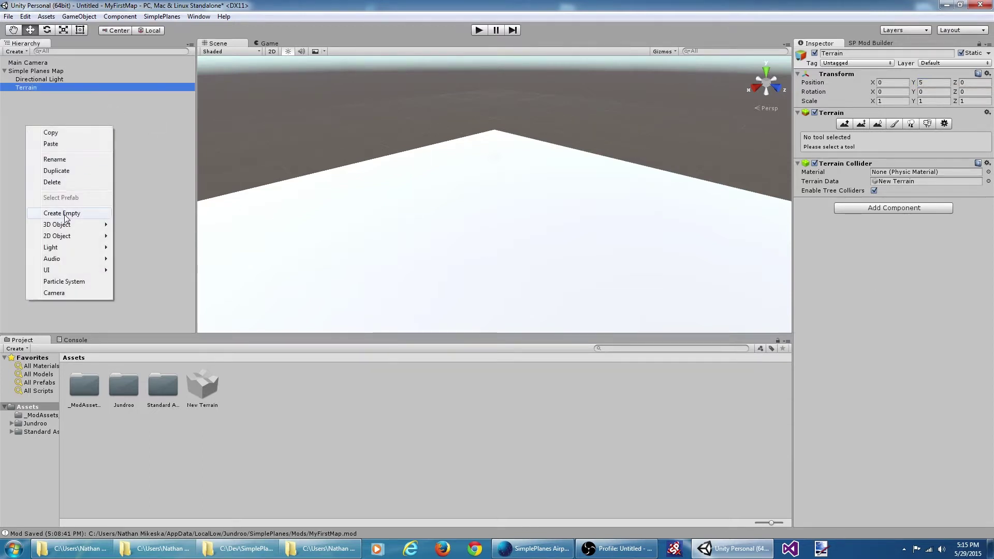
pyautogui.moveTo(69, 227)
pyautogui.click(145, 269)
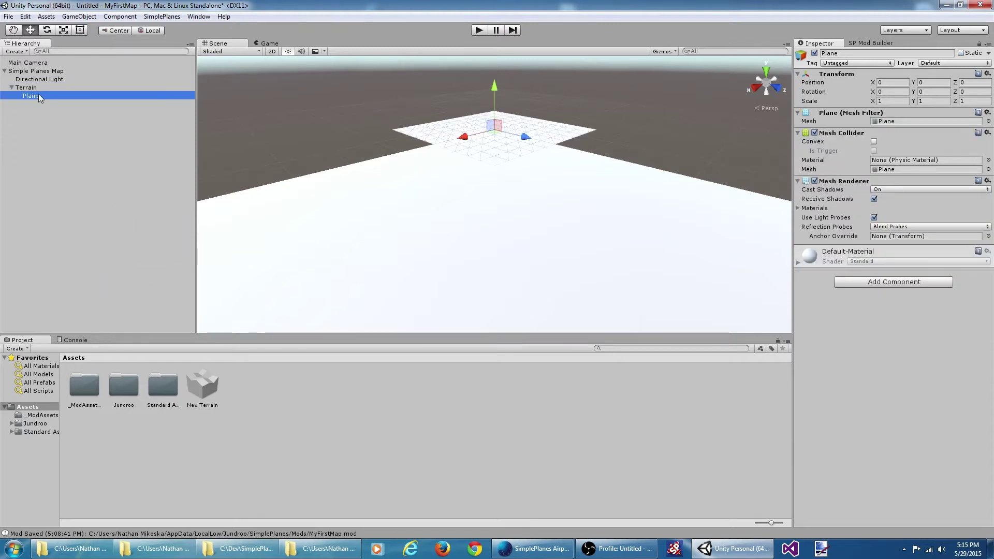
pyautogui.moveTo(38, 95); pyautogui.dragTo(28, 71)
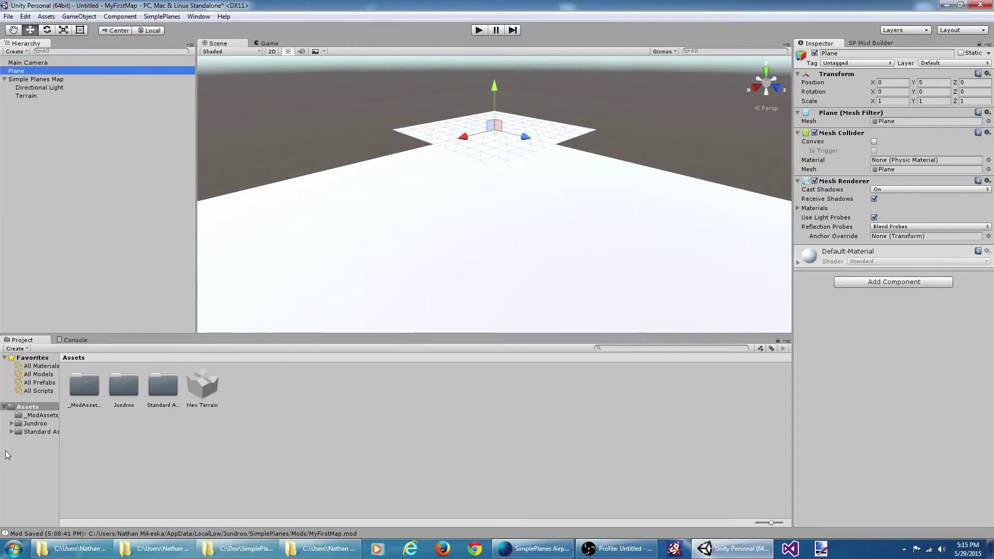
# Create a new material named Water in the Assets folder
pyautogui.rightClick(39, 406)
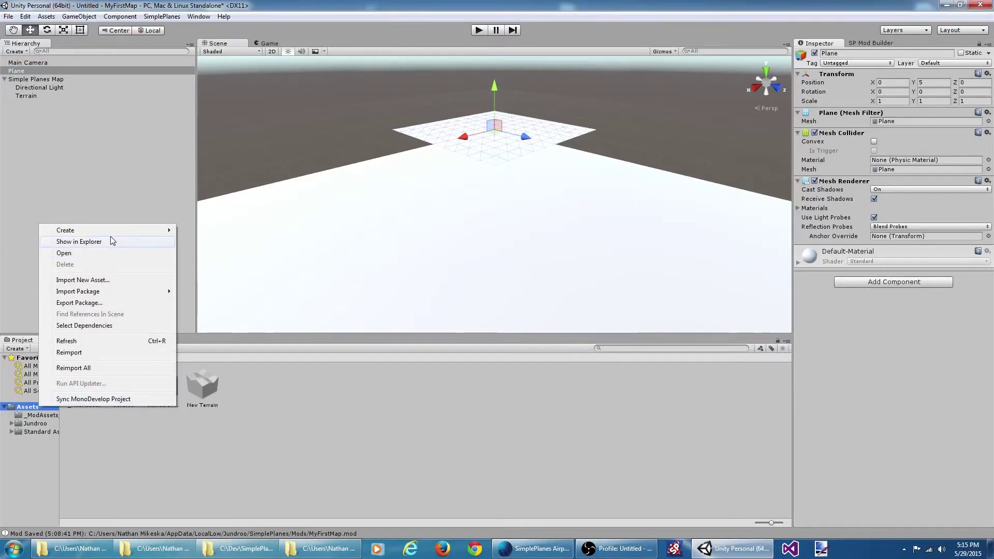
pyautogui.moveTo(165, 235)
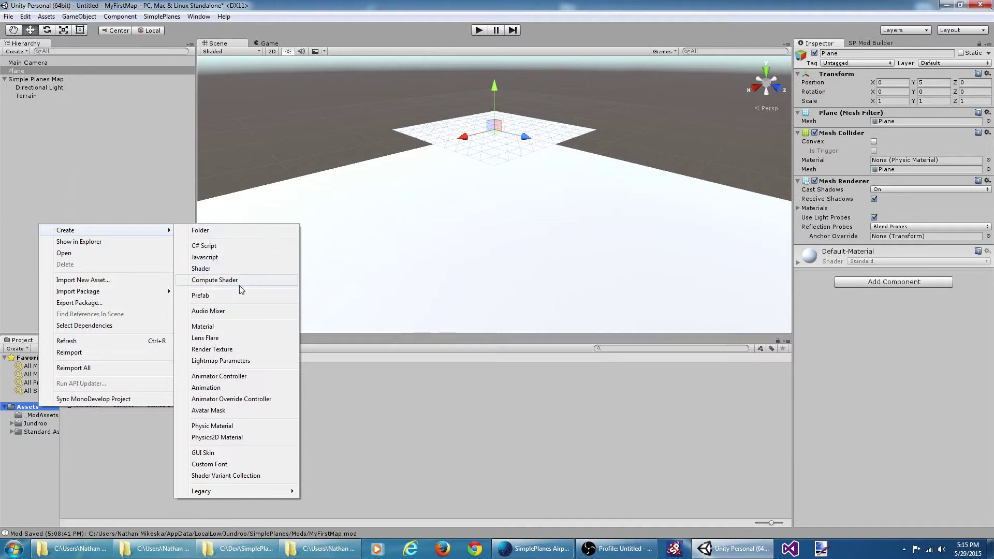
pyautogui.click(236, 326)
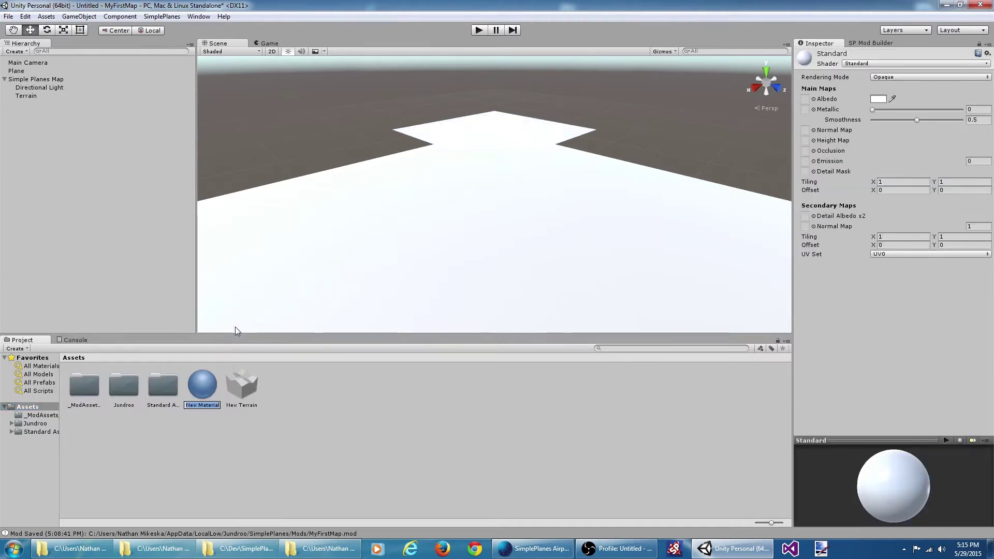
pyautogui.write('Water')
pyautogui.press('Return')
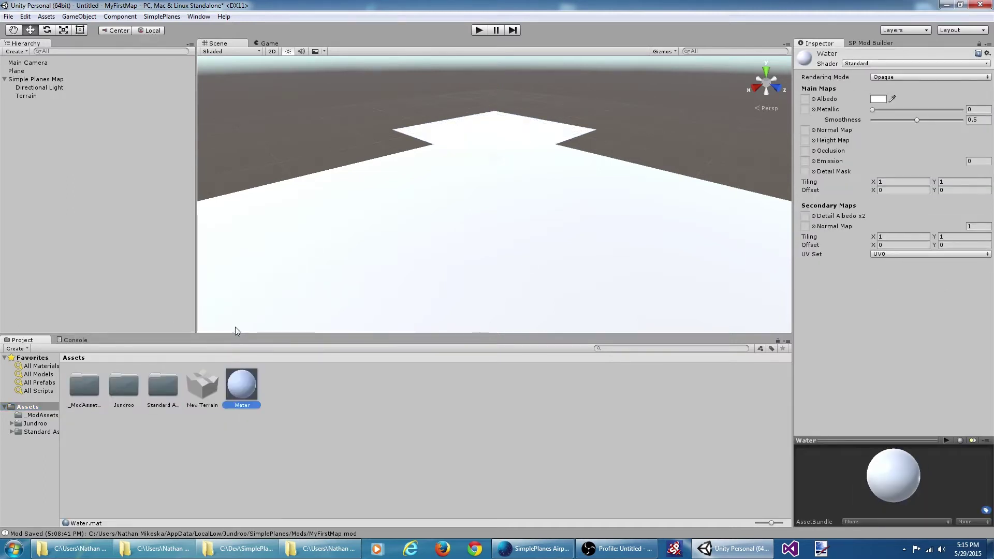
# Set the Water material's albedo color to a blue of about R 83, G 70, B 249
pyautogui.click(880, 100)
pyautogui.click(95, 65)
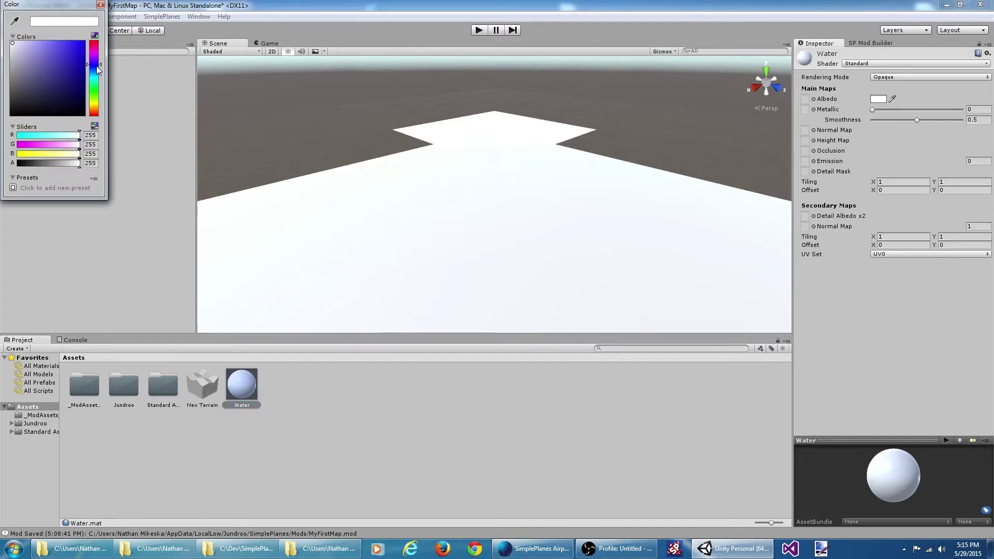
pyautogui.moveTo(48, 58); pyautogui.dragTo(63, 44)
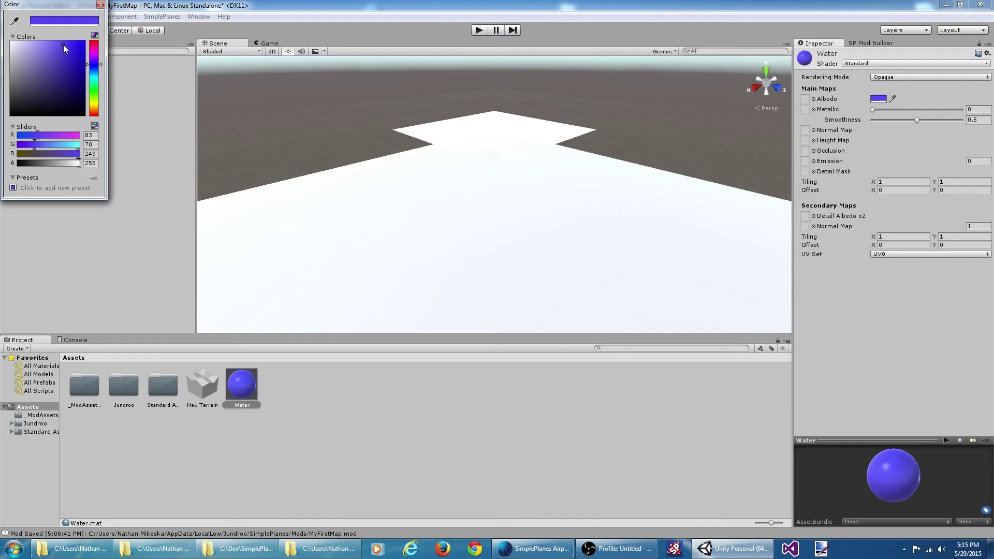
pyautogui.click(101, 5)
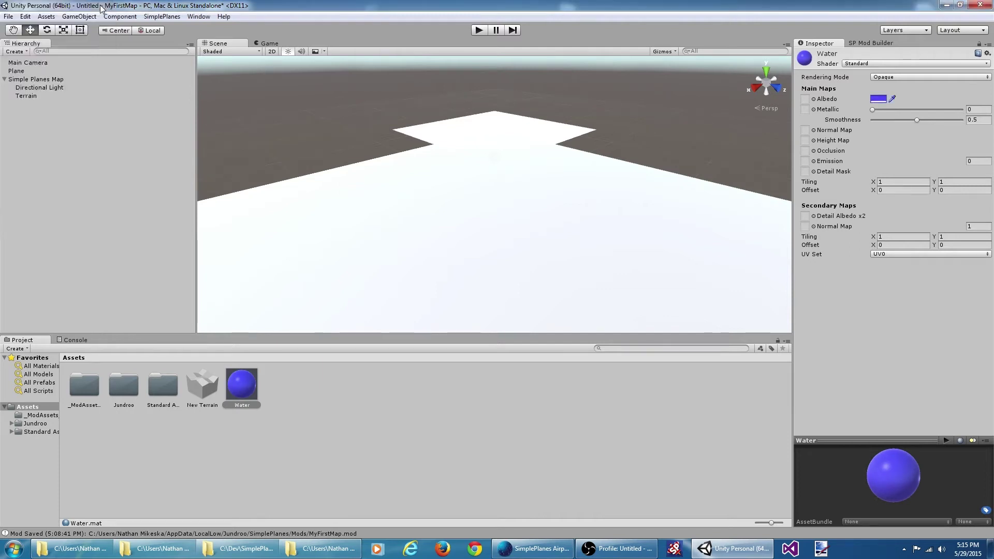
# Set the Plane object's Y position to 0
pyautogui.click(32, 72)
pyautogui.scroll(-5, 601, 169)
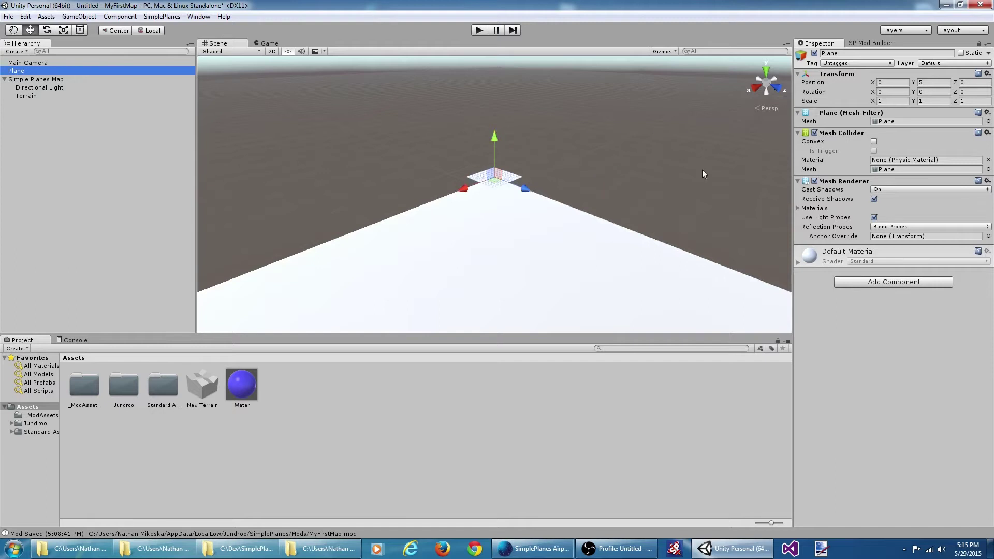
pyautogui.click(939, 82)
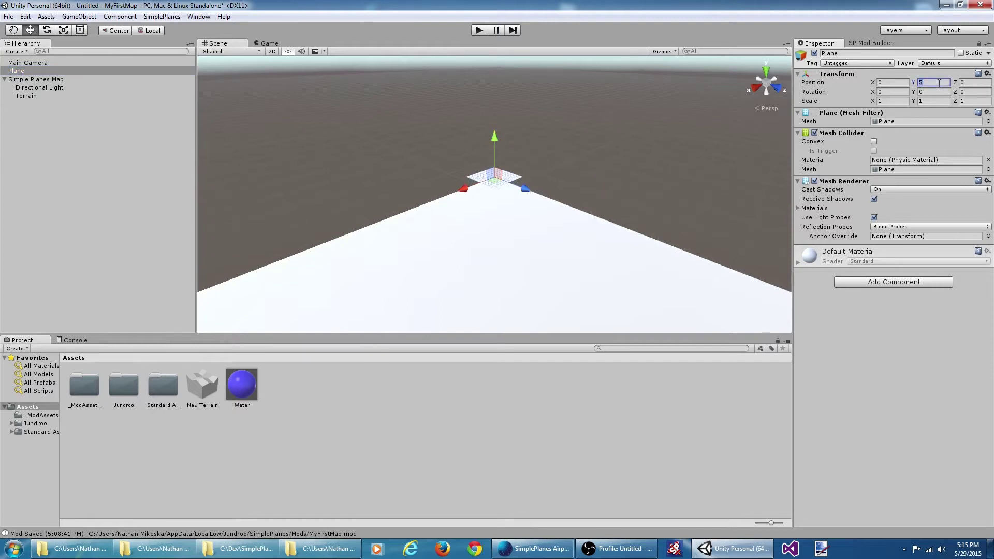
pyautogui.write('0')
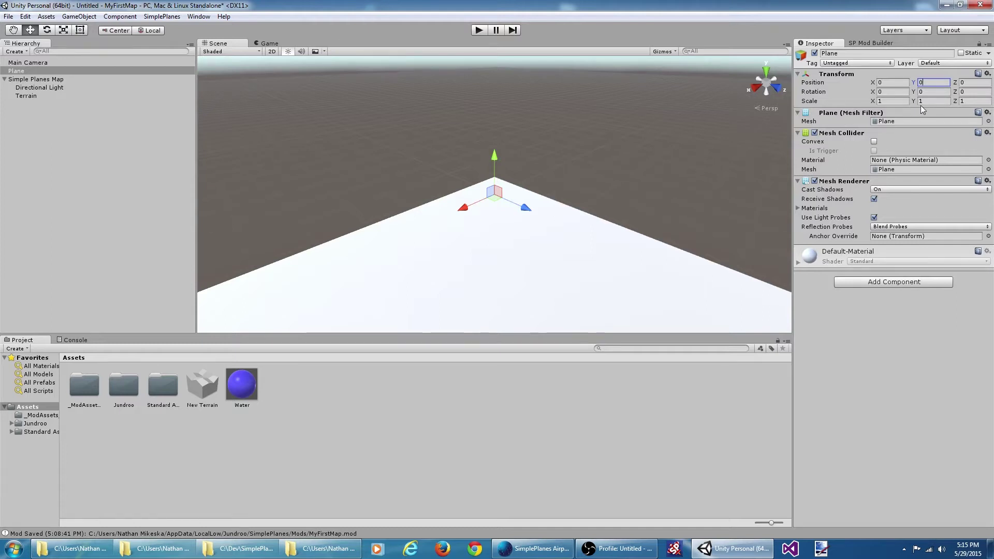
# Set the Plane object's scale to 1000 on both the X and Z axes
pyautogui.click(901, 100)
pyautogui.write('000')
pyautogui.click(939, 102)
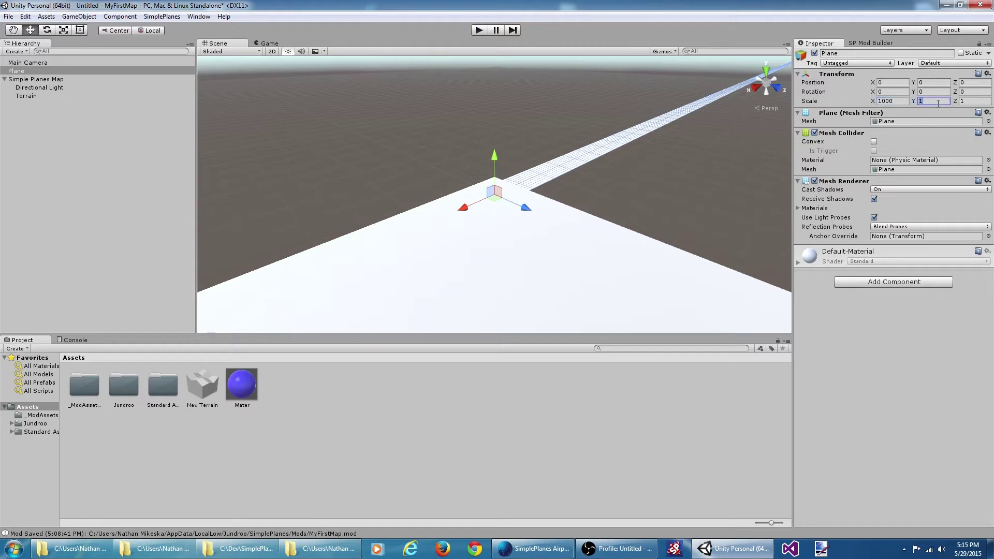
pyautogui.click(982, 101)
pyautogui.write('000')
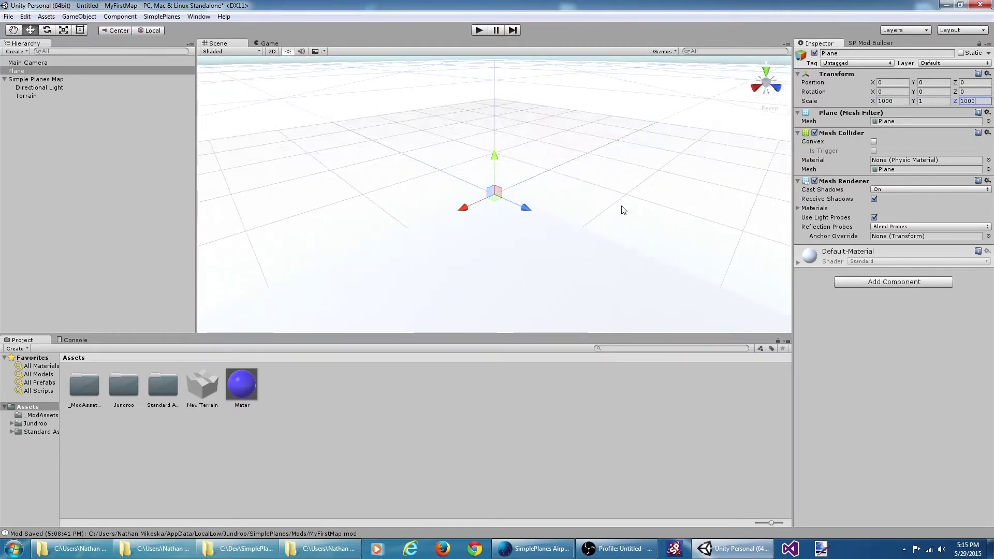
# Apply the Water material to the Plane object
pyautogui.click(46, 70)
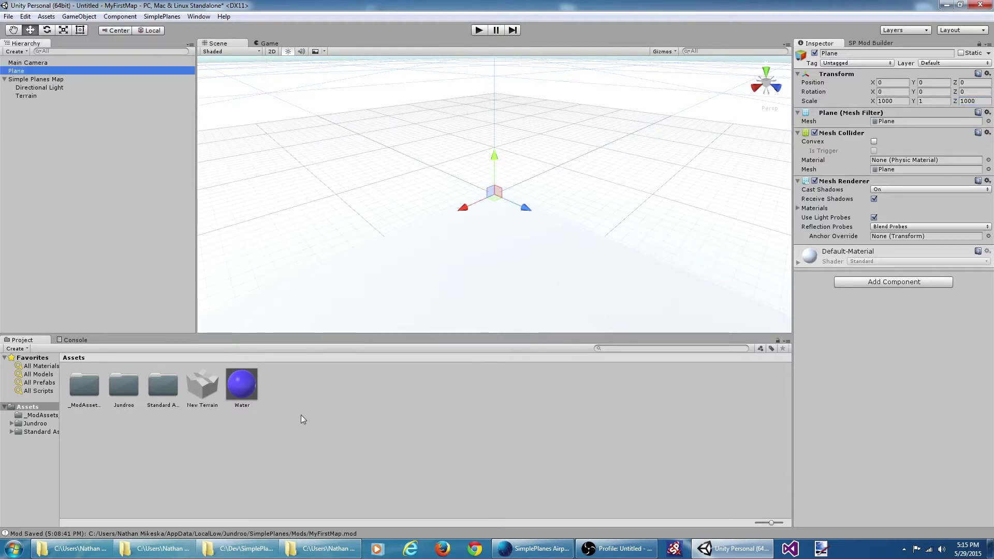
pyautogui.click(253, 387)
pyautogui.moveTo(254, 388); pyautogui.dragTo(19, 74)
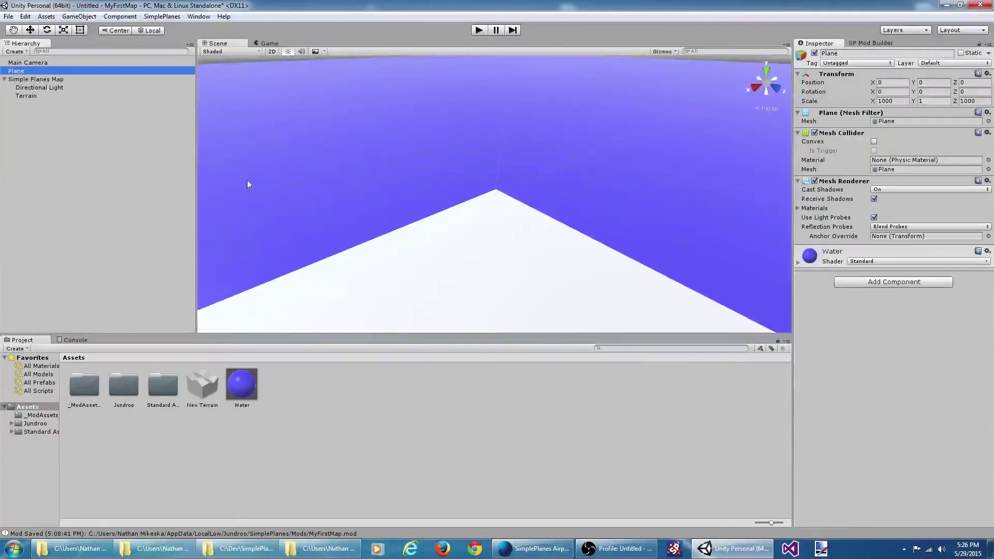
# Review the Terrain object's height painting, smoothing, texture, tree, detail and settings tools, ending on the raise and lower tool
pyautogui.click(22, 96)
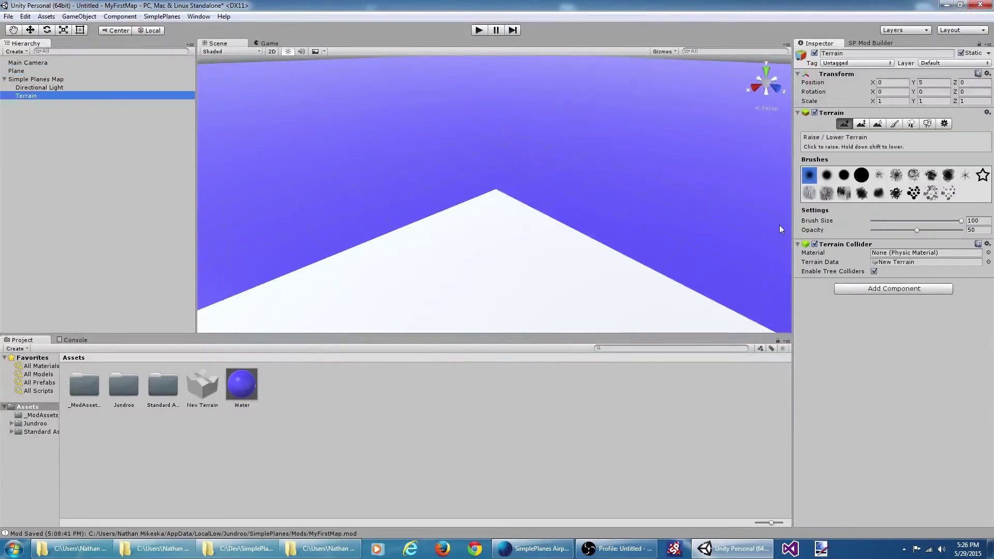
pyautogui.click(860, 125)
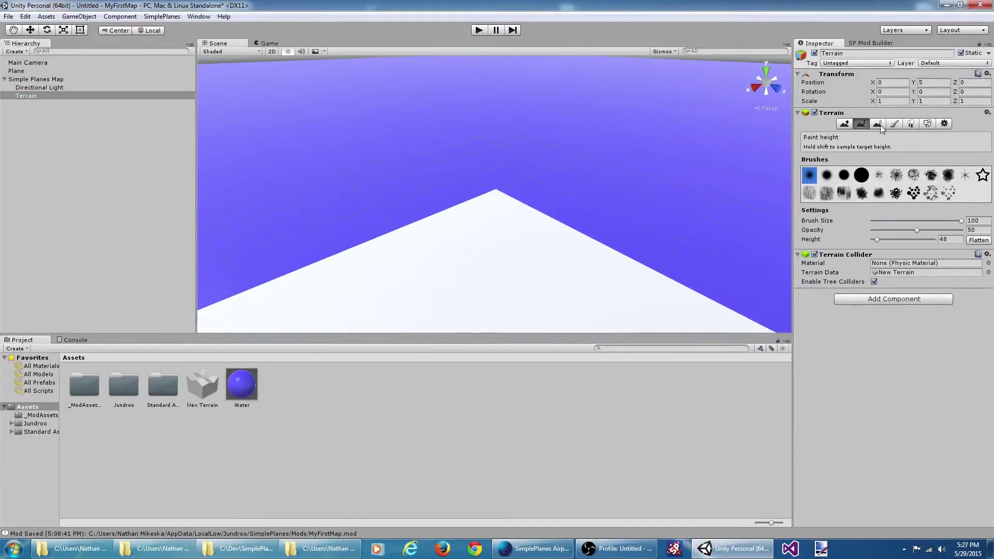
pyautogui.click(879, 125)
pyautogui.click(896, 125)
pyautogui.click(911, 125)
pyautogui.click(928, 125)
pyautogui.click(945, 125)
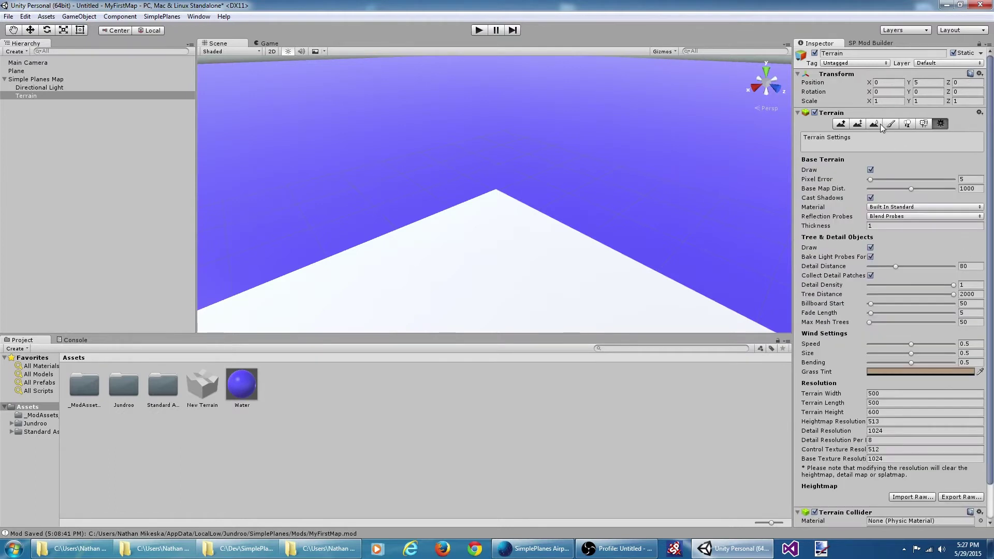
pyautogui.click(843, 125)
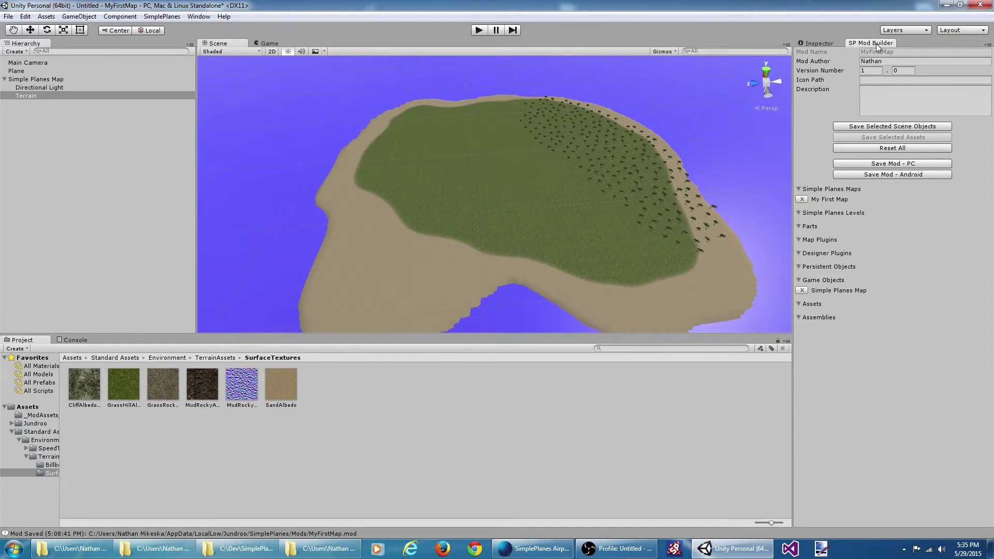
# Save the Simple Planes Map object into the mod, overwriting the saved one, and build the PC mod over MyFirstMap.mod
pyautogui.click(57, 80)
pyautogui.click(886, 127)
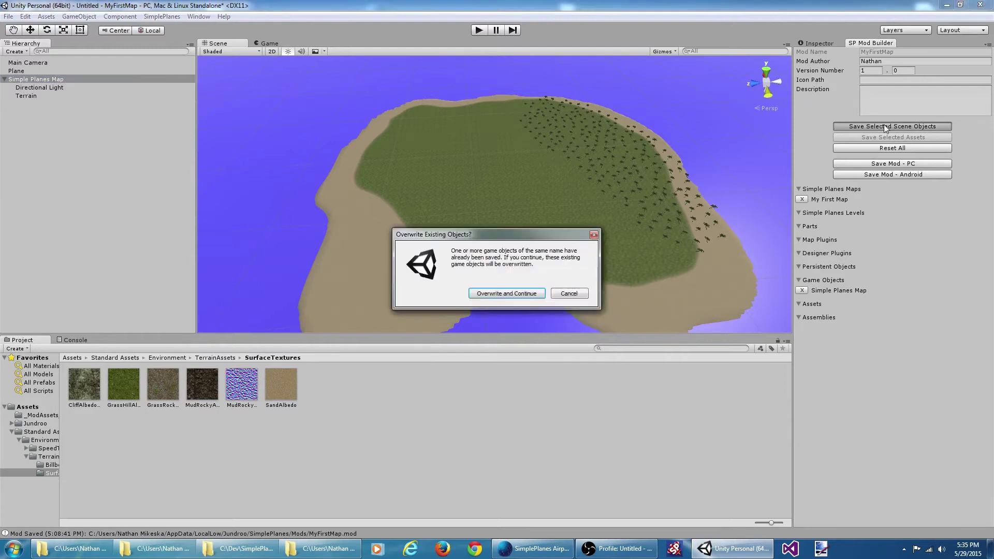
pyautogui.click(509, 295)
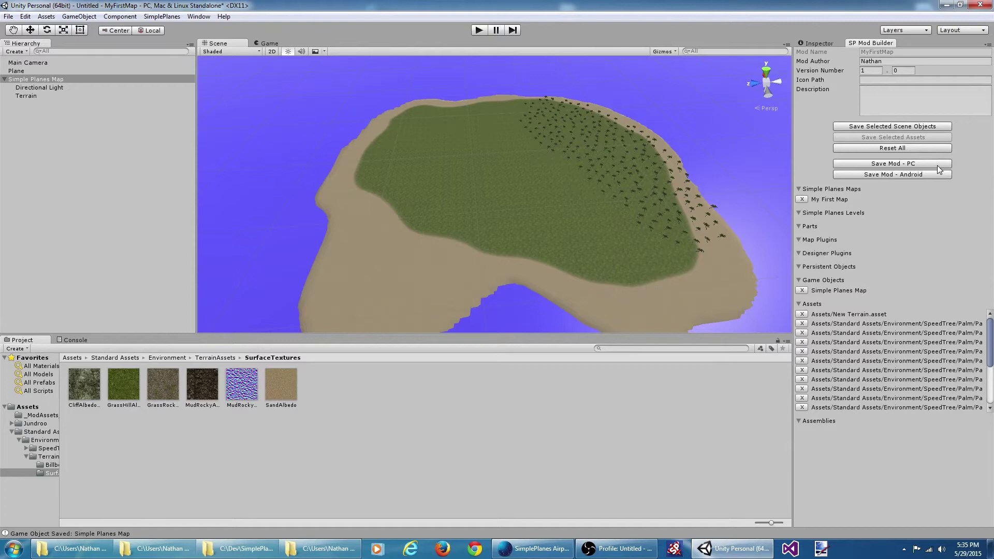
pyautogui.click(892, 164)
pyautogui.click(411, 284)
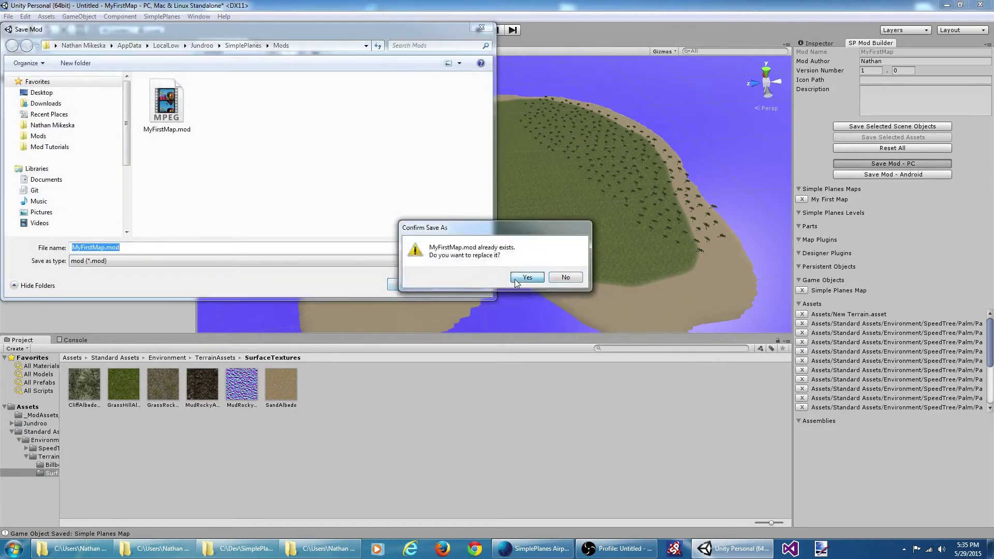
pyautogui.click(514, 279)
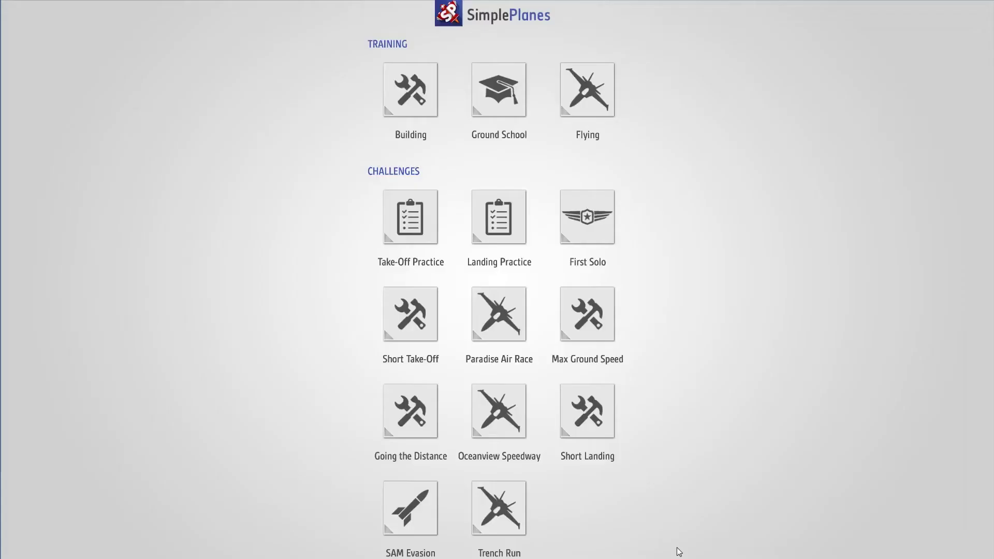
# Switch to SimplePlanes and enable the MyFirstMap mod
pyautogui.click(675, 549)
pyautogui.moveTo(769, 494); pyautogui.dragTo(686, 31)
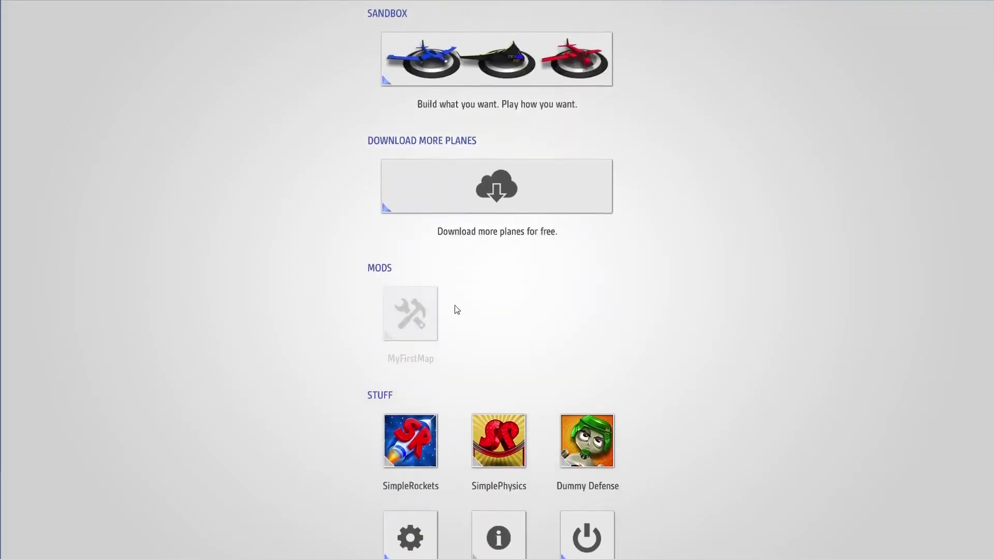
pyautogui.click(426, 313)
pyautogui.click(935, 543)
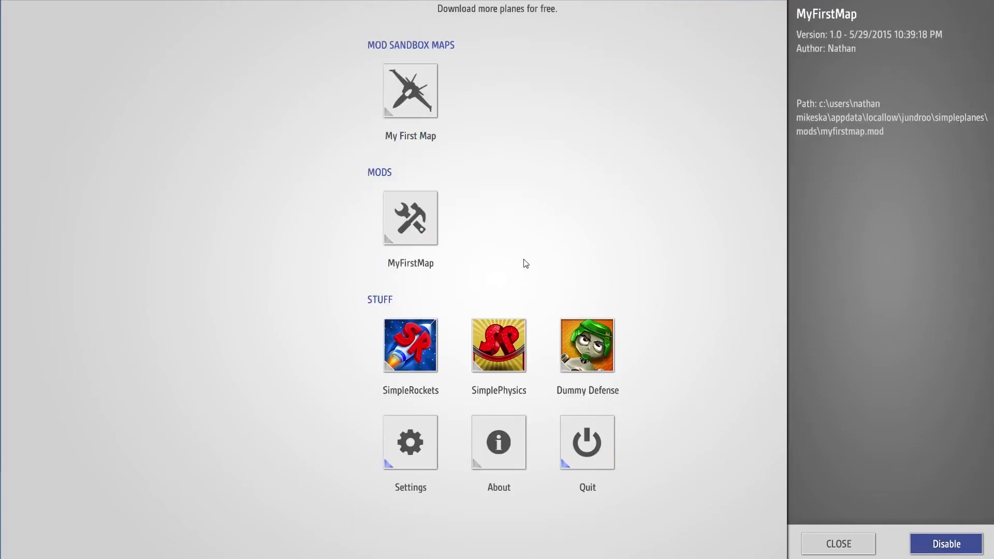
# Play the My First Map sandbox map, start a flight and look around the plane
pyautogui.scroll(2, 552, 188)
pyautogui.click(417, 211)
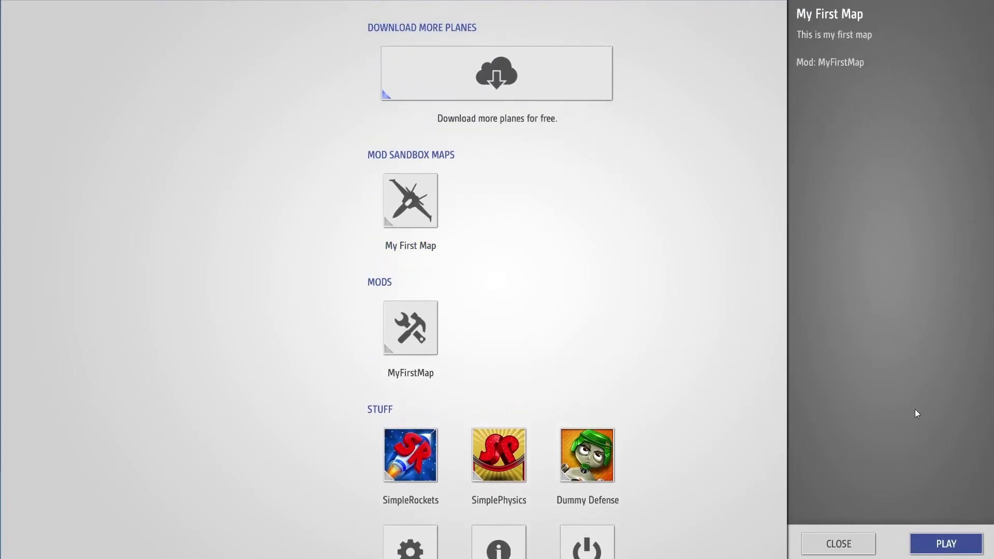
pyautogui.click(947, 544)
pyautogui.click(975, 541)
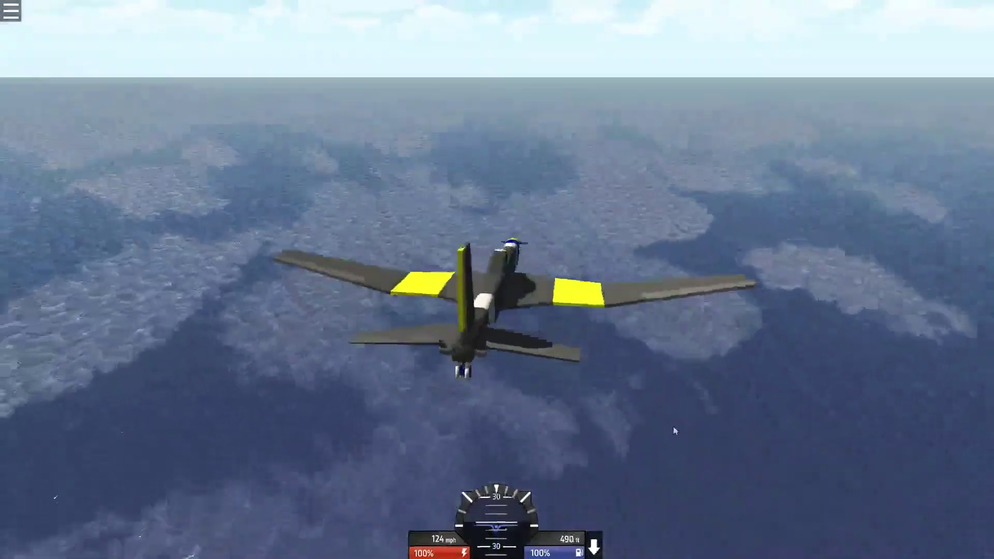
pyautogui.moveTo(674, 427); pyautogui.dragTo(567, 415)
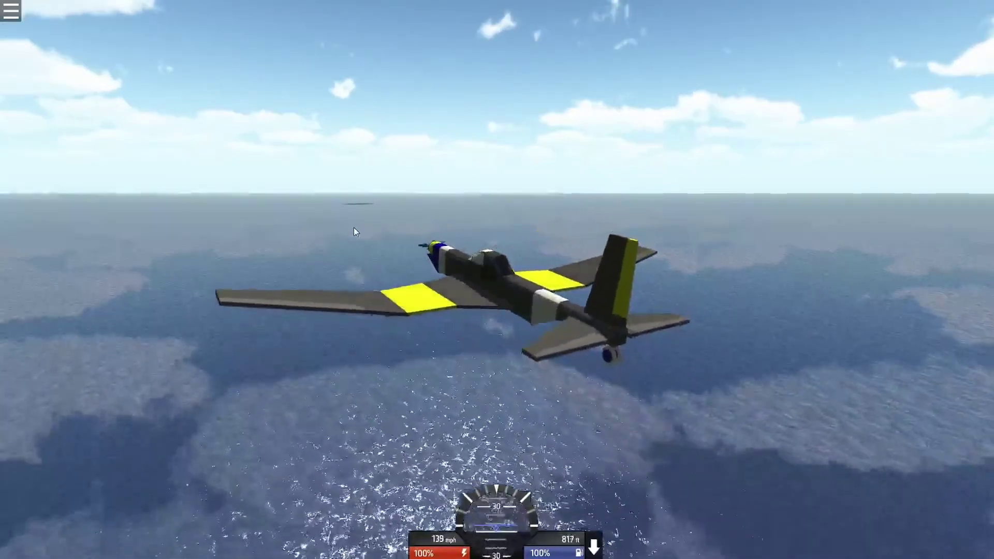
# Leave the My First Map level and quit SimplePlanes
pyautogui.press('p')
pyautogui.click(5, 6)
pyautogui.click(38, 169)
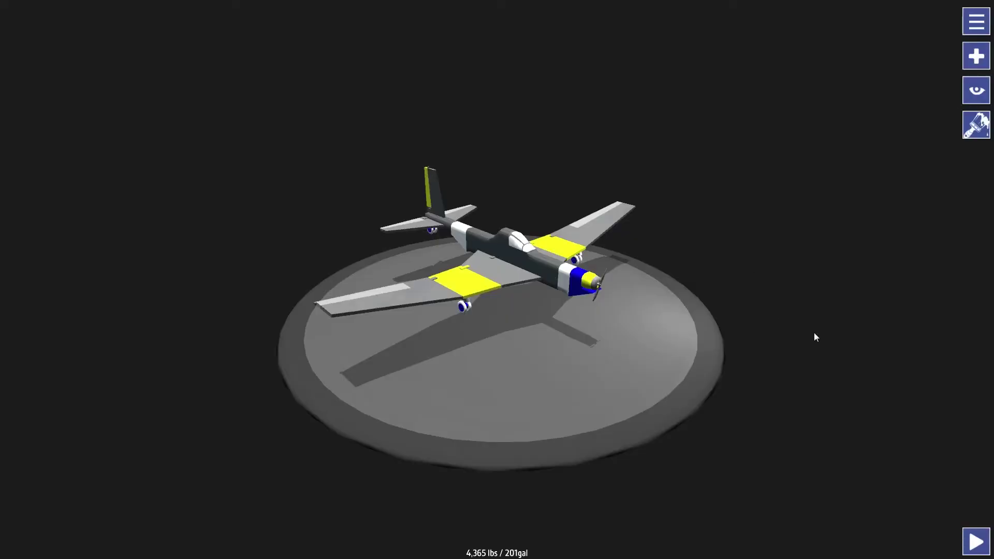
pyautogui.click(976, 21)
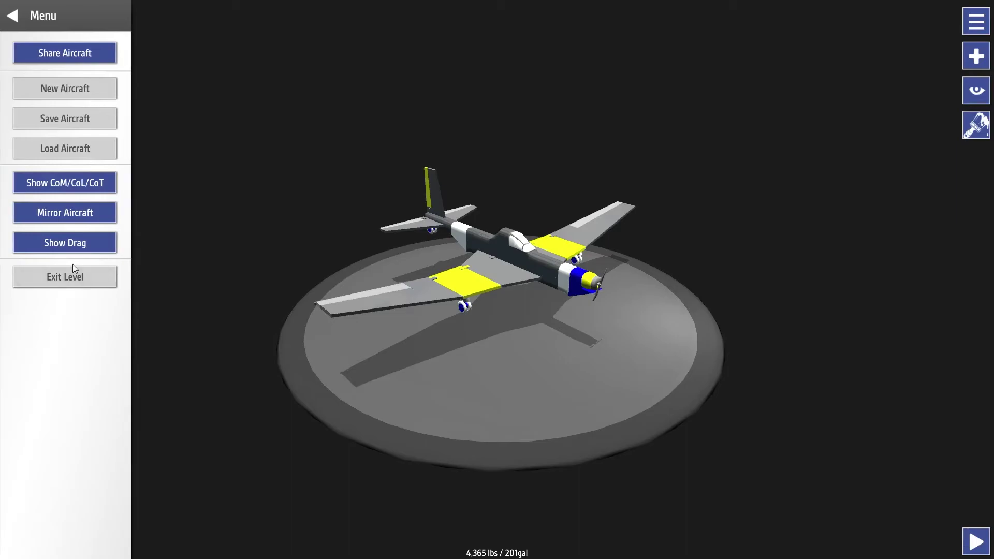
pyautogui.click(73, 275)
pyautogui.scroll(-10, 617, 384)
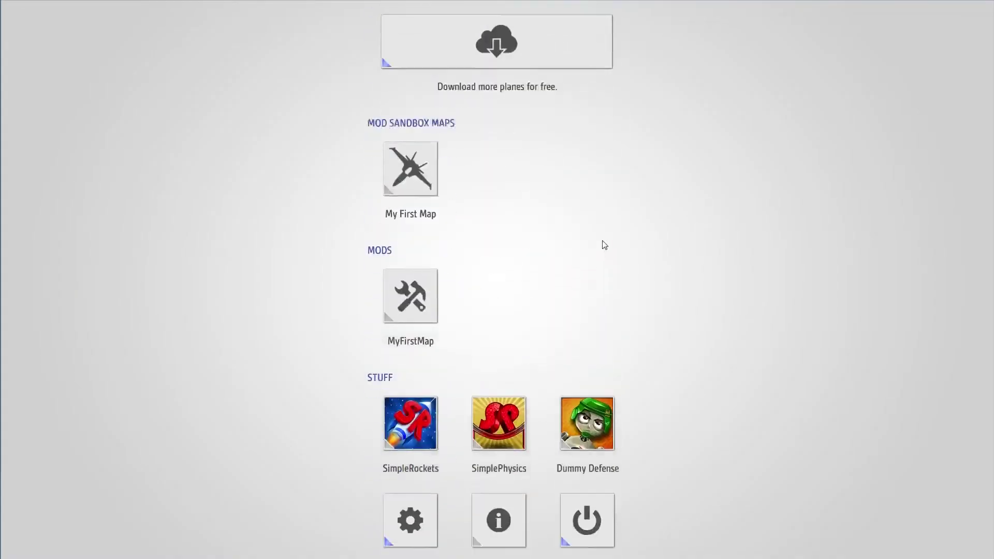
pyautogui.click(599, 482)
pyautogui.click(948, 542)
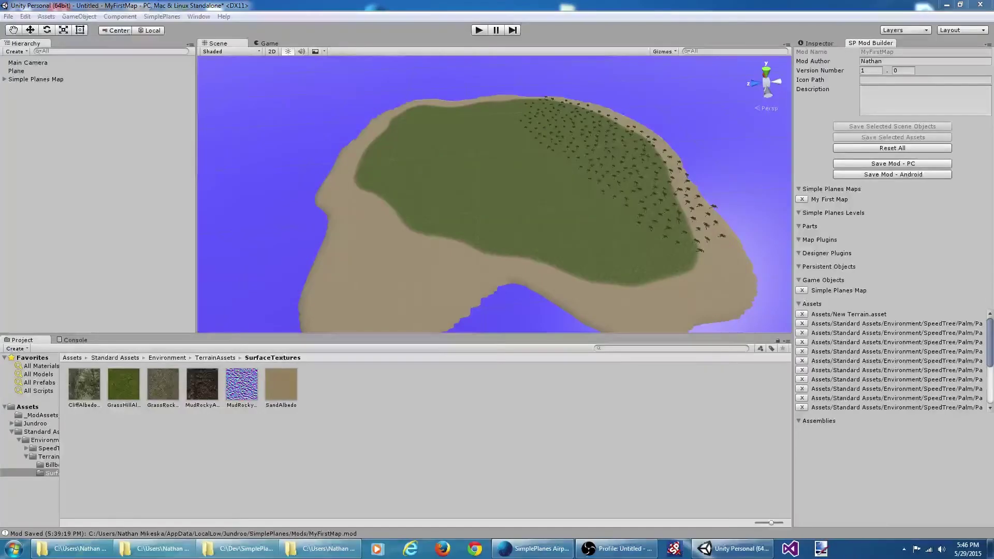
# Add a Map Start Location object in Unity, parent it under Simple Planes Map and duplicate it
pyautogui.click(5, 79)
pyautogui.click(43, 80)
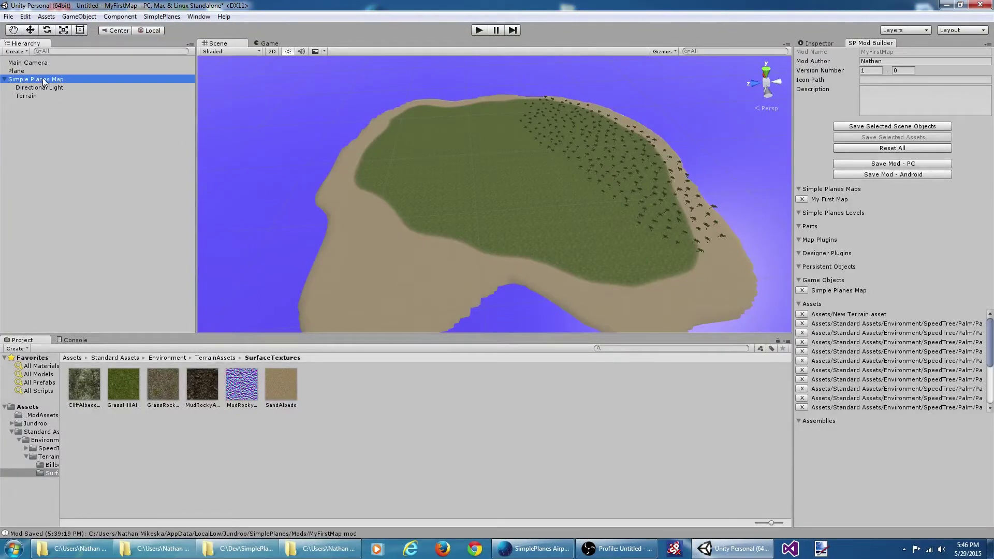
pyautogui.click(161, 17)
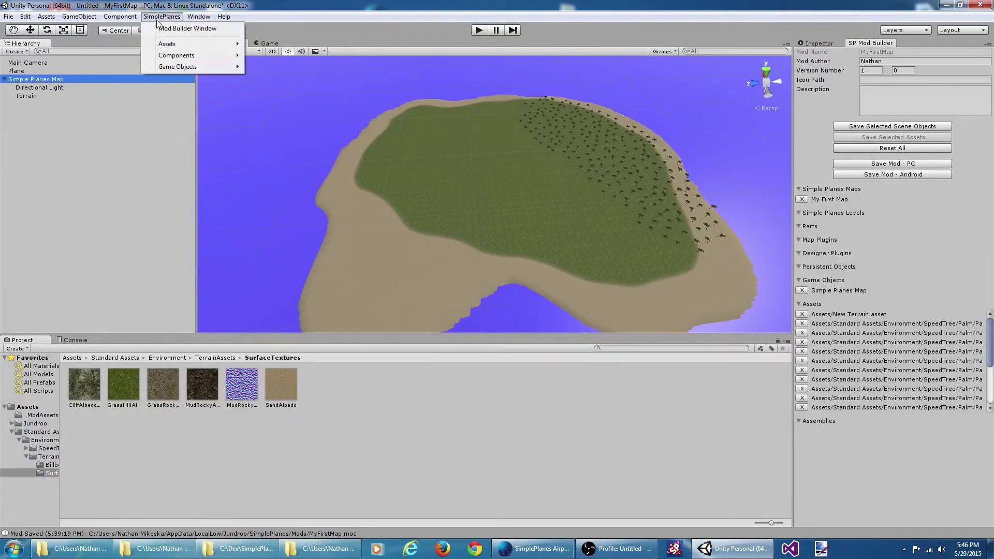
pyautogui.moveTo(196, 67)
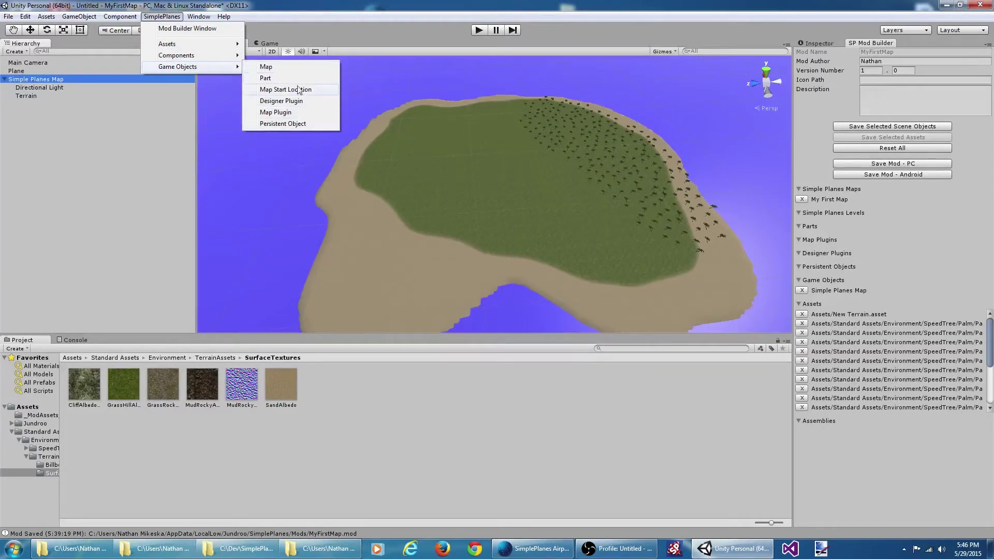
pyautogui.click(286, 90)
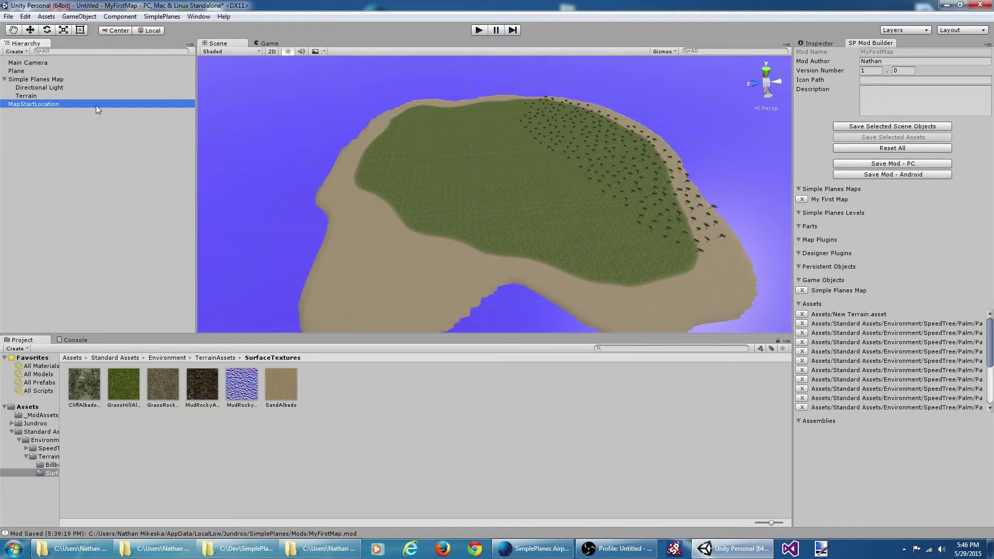
pyautogui.moveTo(35, 105); pyautogui.dragTo(67, 79)
pyautogui.rightClick(60, 105)
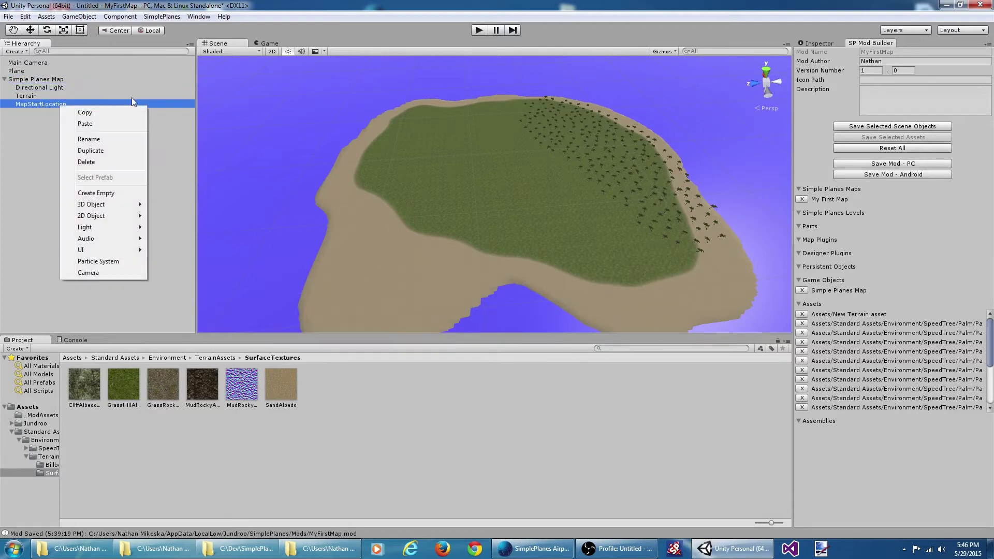
pyautogui.click(121, 149)
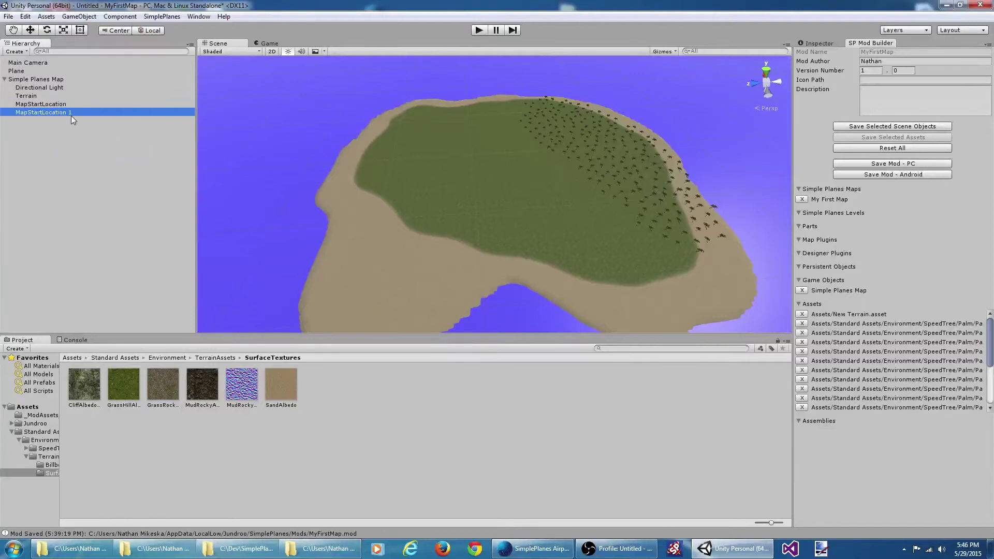
# Rename the original MapStartLocation object as OnGround_StartLocation
pyautogui.click(44, 105)
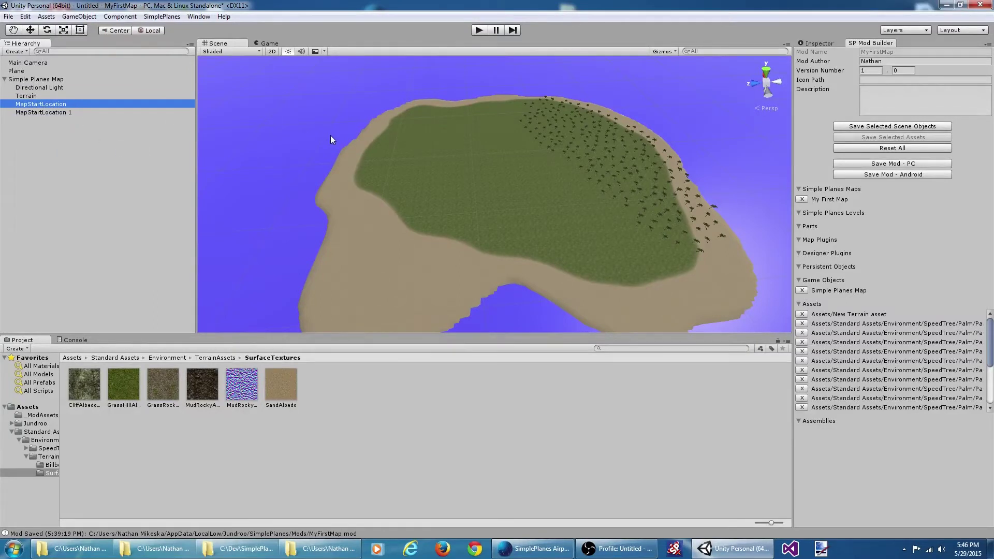
pyautogui.press('F2')
pyautogui.write('OnG')
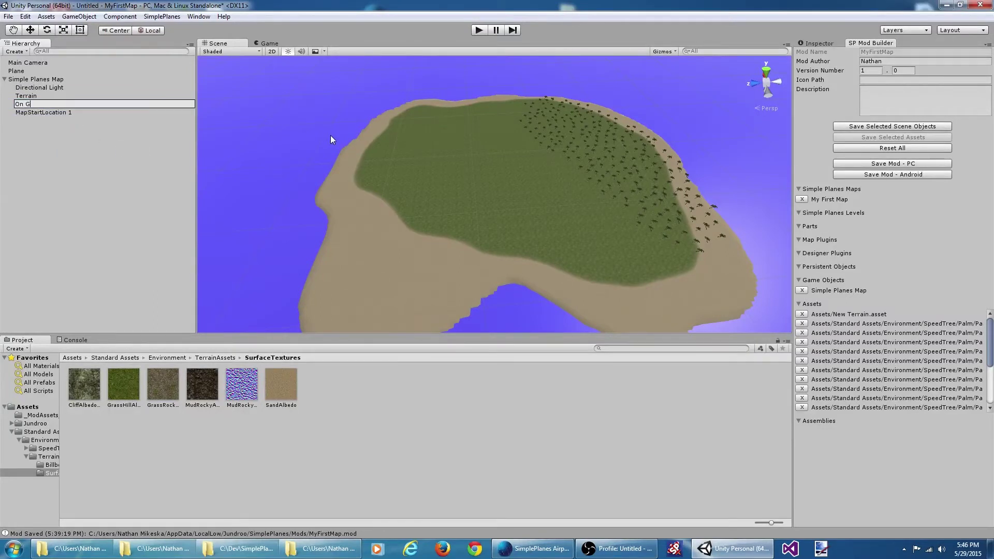
pyautogui.write('our')
pyautogui.write('ound_StartLocat')
pyautogui.write('ion')
pyautogui.press('Return')
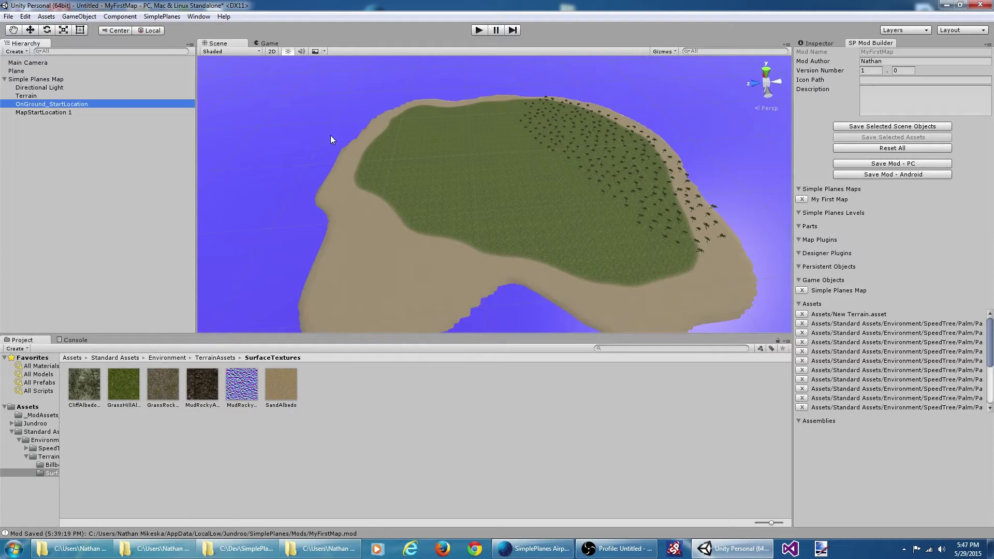
# Rename the duplicated start location as InAir_StartLocation
pyautogui.press('Down')
pyautogui.press('F2')
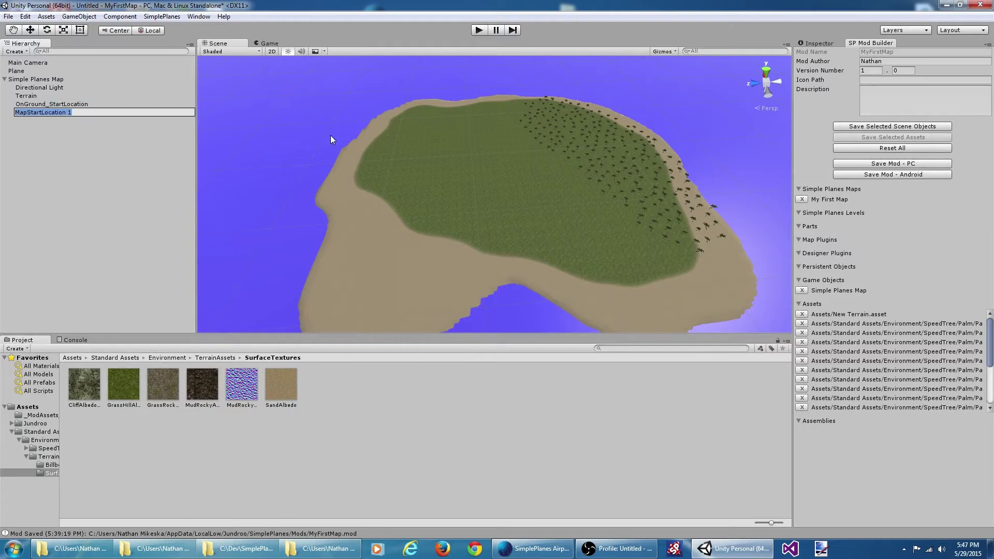
pyautogui.write('InAir_StartLocation')
pyautogui.press('Return')
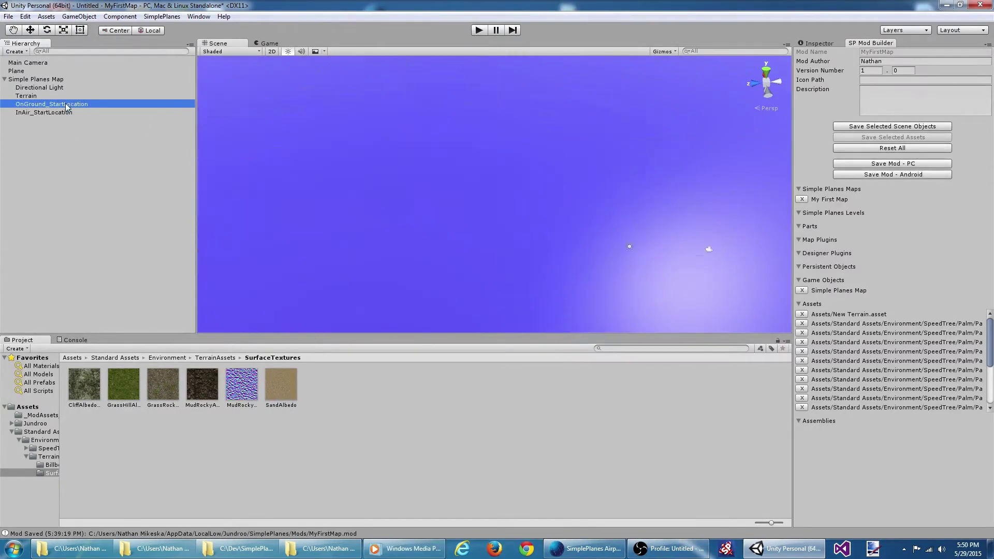
# Move OnGround_StartLocation from the open water onto the island's grass along its Z and X axes
pyautogui.press('w')
pyautogui.moveTo(495, 163); pyautogui.dragTo(526, 137)
pyautogui.scroll(-3, 526, 137)
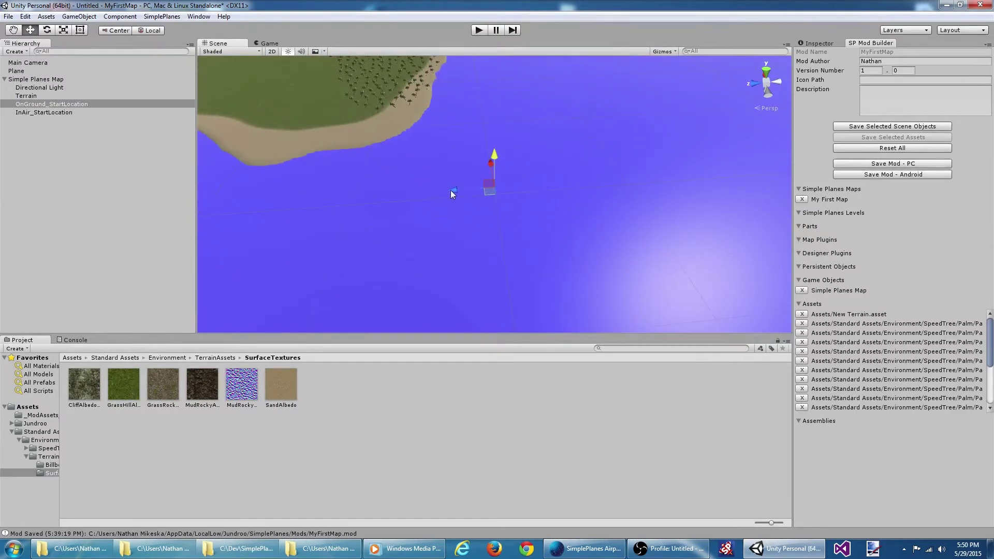
pyautogui.moveTo(451, 189); pyautogui.dragTo(230, 201)
pyautogui.moveTo(318, 216); pyautogui.dragTo(519, 207, button='middle')
pyautogui.moveTo(466, 192); pyautogui.dragTo(374, 197)
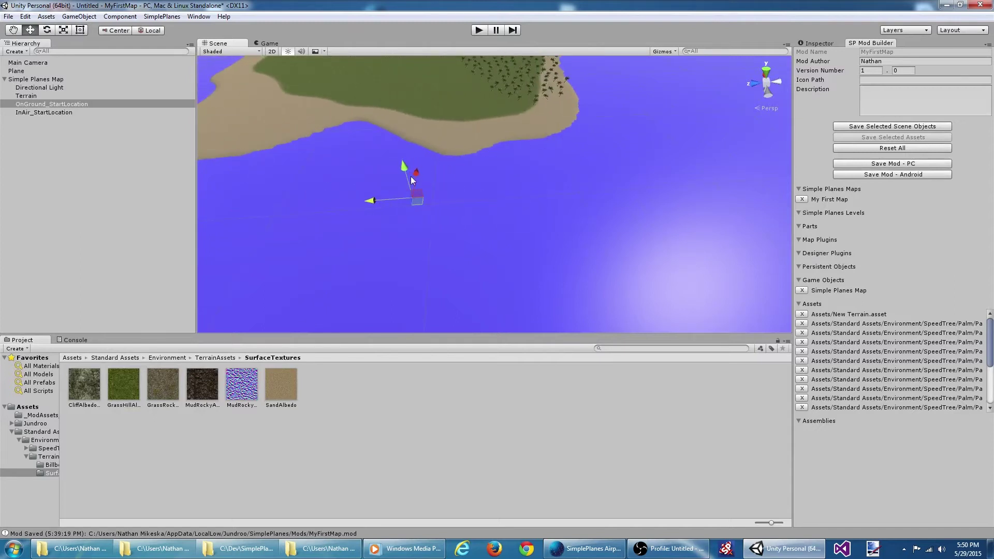
pyautogui.moveTo(417, 173); pyautogui.dragTo(436, 7)
# Raise OnGround_StartLocation slightly on the Y axis at its spot on the island's grass
pyautogui.scroll(1, 471, 145)
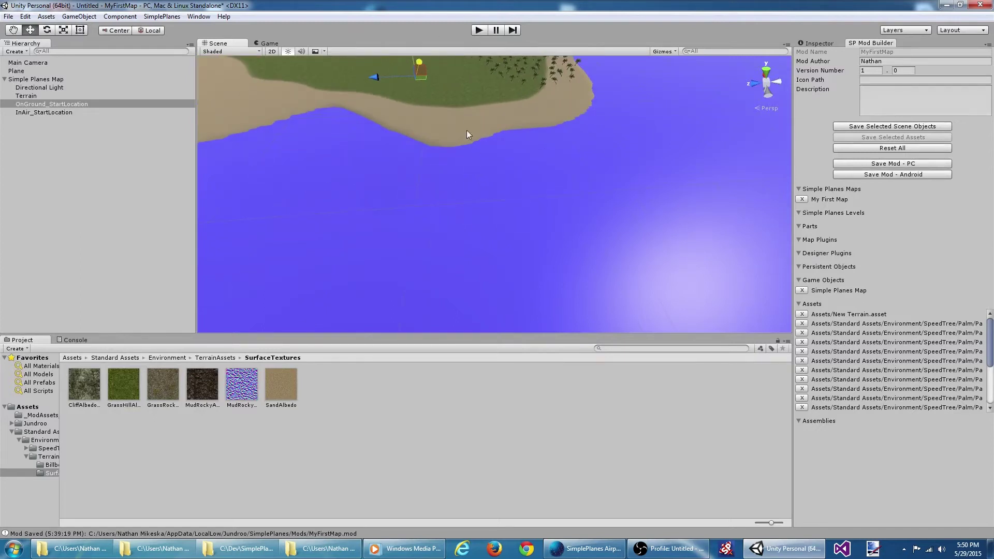
pyautogui.moveTo(467, 131); pyautogui.dragTo(458, 387, button='middle')
pyautogui.scroll(4, 464, 304)
pyautogui.moveTo(464, 305); pyautogui.dragTo(328, 286, button='right')
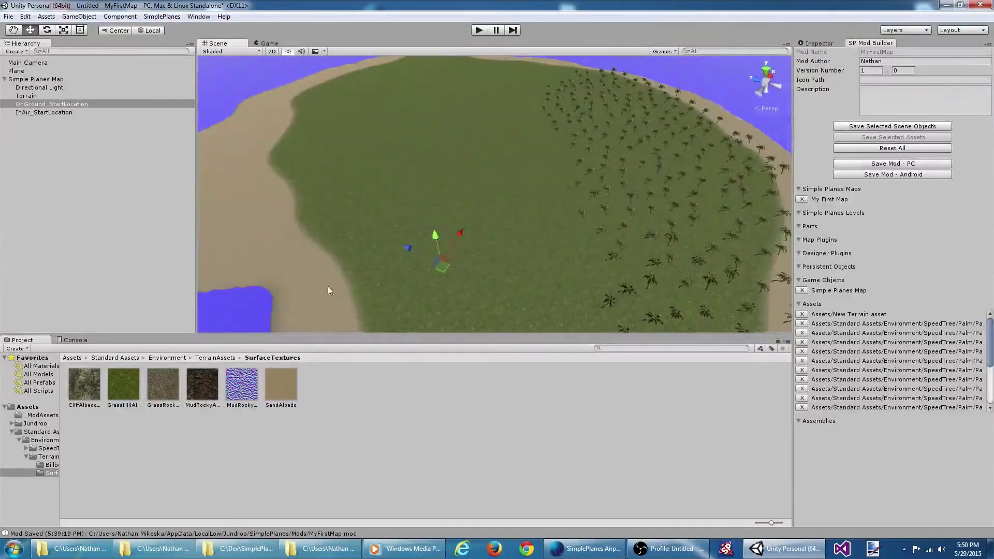
pyautogui.moveTo(630, 202); pyautogui.dragTo(661, 166, button='middle')
pyautogui.doubleClick(75, 104)
pyautogui.moveTo(622, 181); pyautogui.dragTo(637, 88, button='right')
pyautogui.scroll(1, 532, 259)
pyautogui.keyDown('alt'); pyautogui.moveTo(532, 259); pyautogui.dragTo(549, 228); pyautogui.keyUp('alt')
pyautogui.moveTo(549, 228); pyautogui.dragTo(549, 131, button='middle')
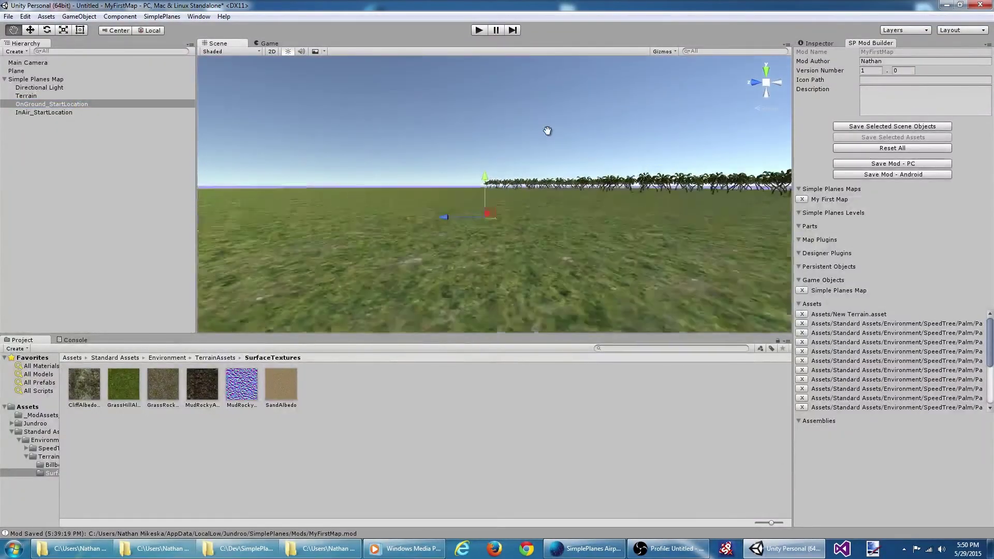
pyautogui.moveTo(485, 178); pyautogui.dragTo(485, 159)
pyautogui.keyDown('alt'); pyautogui.moveTo(565, 222); pyautogui.dragTo(499, 244); pyautogui.keyUp('alt')
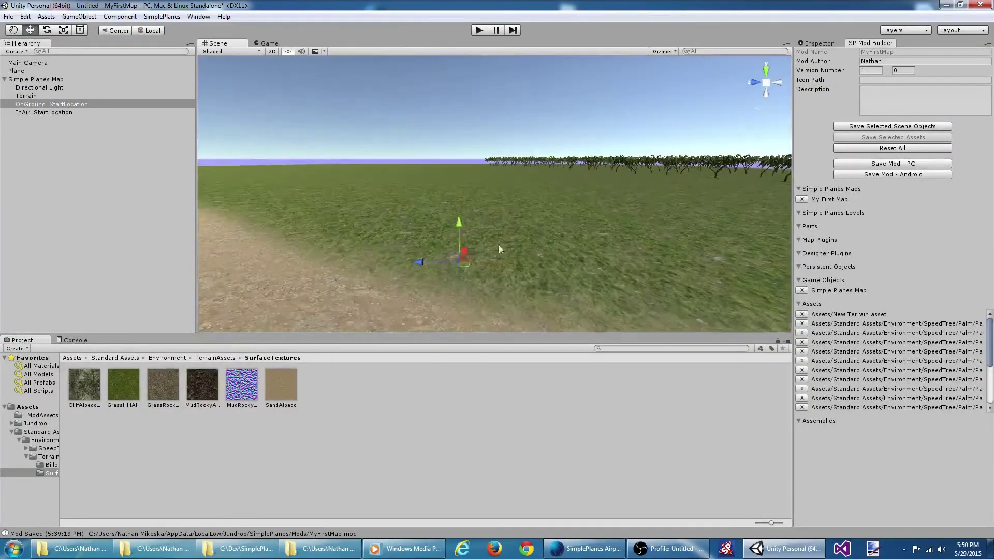
# Raise InAir_StartLocation above the water to about 48 on the Y axis and move it along Z toward the island
pyautogui.doubleClick(47, 111)
pyautogui.moveTo(472, 195); pyautogui.dragTo(241, 202)
pyautogui.scroll(-10, 342, 234)
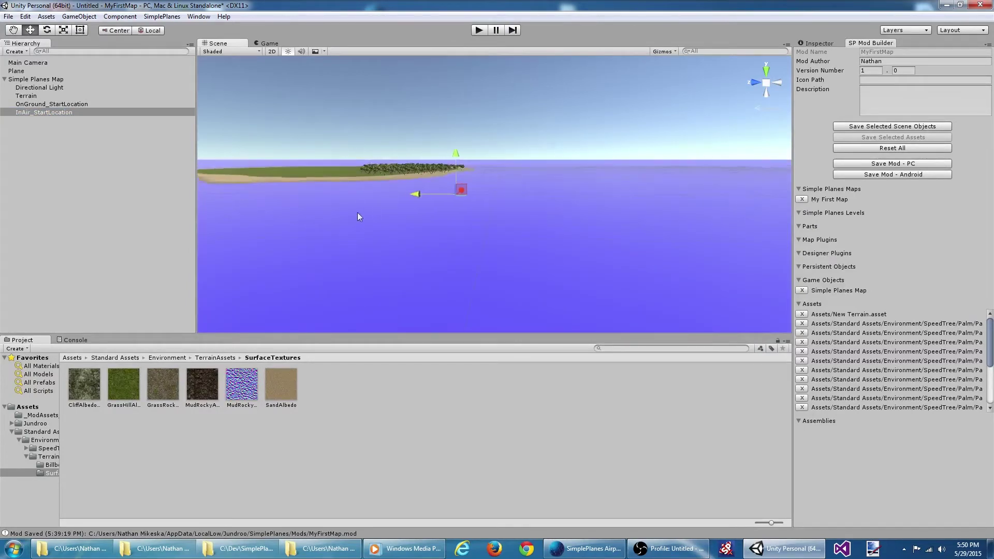
pyautogui.scroll(-1, 357, 212)
pyautogui.click(368, 196)
pyautogui.click(55, 113)
pyautogui.moveTo(458, 154); pyautogui.dragTo(461, 63)
pyautogui.moveTo(419, 98); pyautogui.dragTo(196, 99)
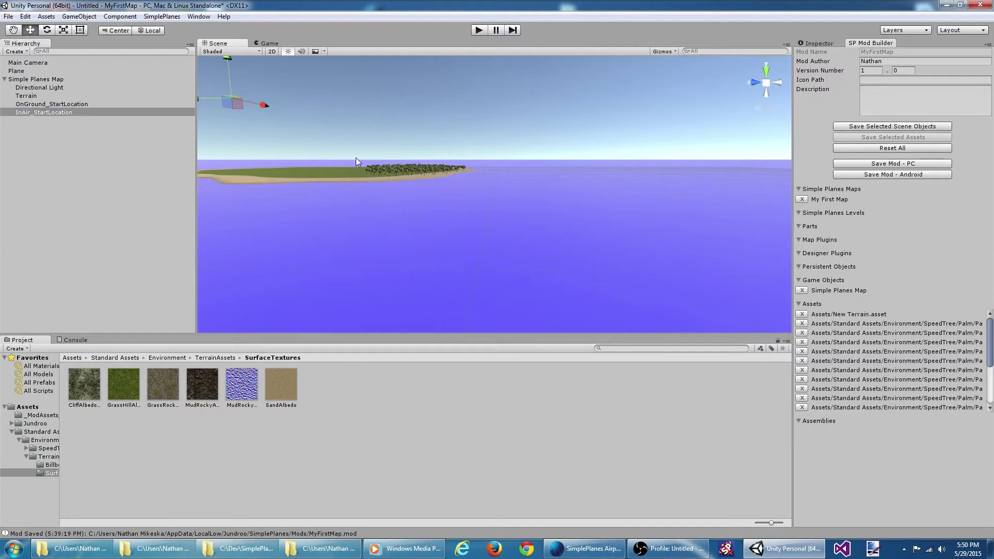
# Move InAir_StartLocation farther along the Z axis to about 168, into the air near the island
pyautogui.doubleClick(55, 112)
pyautogui.moveTo(456, 195); pyautogui.dragTo(238, 197)
pyautogui.doubleClick(55, 112)
pyautogui.moveTo(456, 195); pyautogui.dragTo(219, 195)
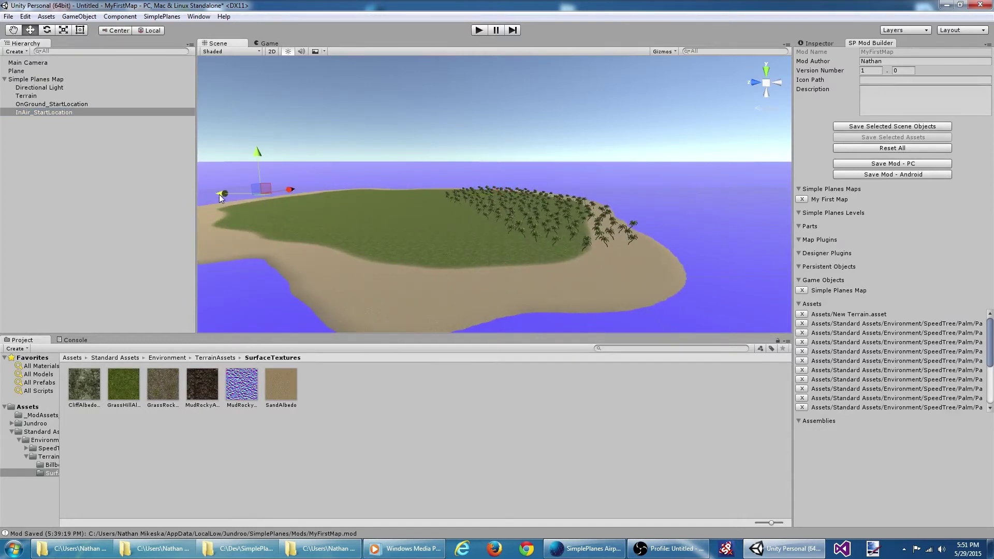
pyautogui.click(60, 112)
pyautogui.press('f')
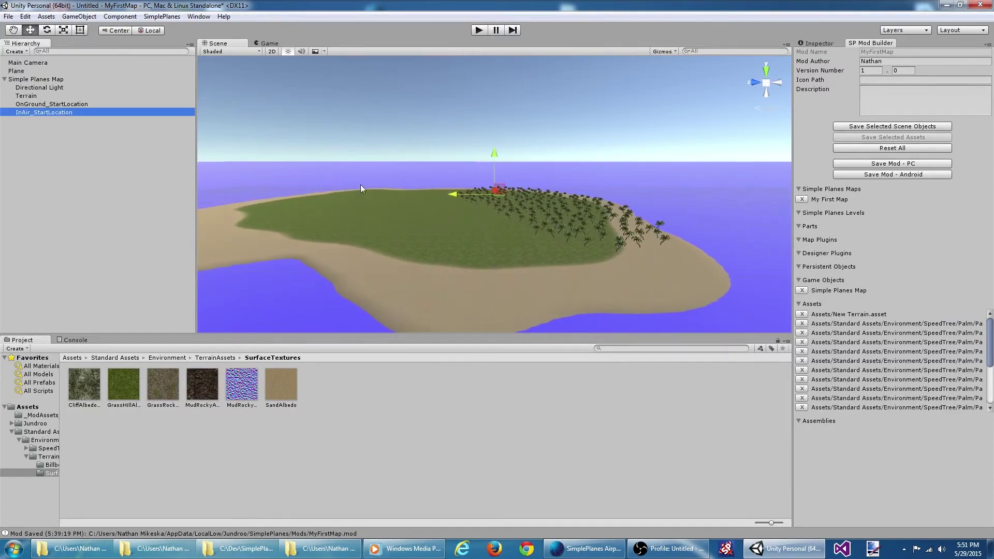
# Configure InAir_StartLocation with an initial speed of 80, the location name In Air, and Start On Ground disabled
pyautogui.click(818, 43)
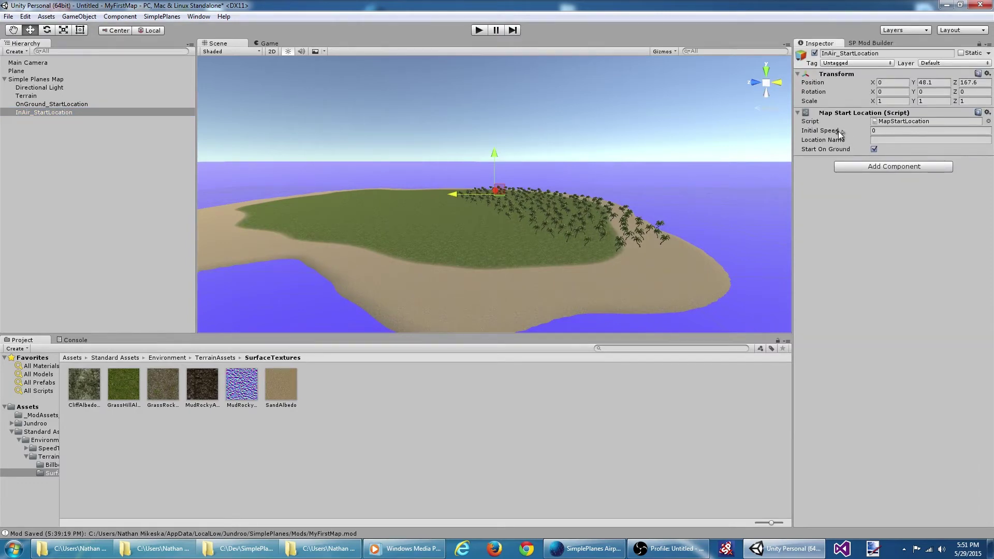
pyautogui.click(880, 130)
pyautogui.click(918, 139)
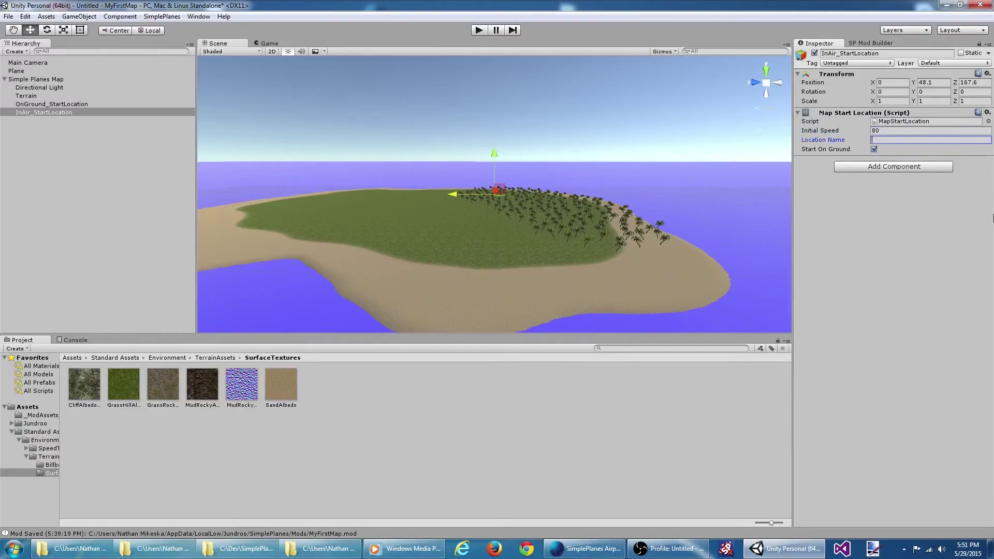
pyautogui.write('In Air')
pyautogui.click(874, 150)
# Set the location name of OnGround_StartLocation to On Ground
pyautogui.doubleClick(67, 103)
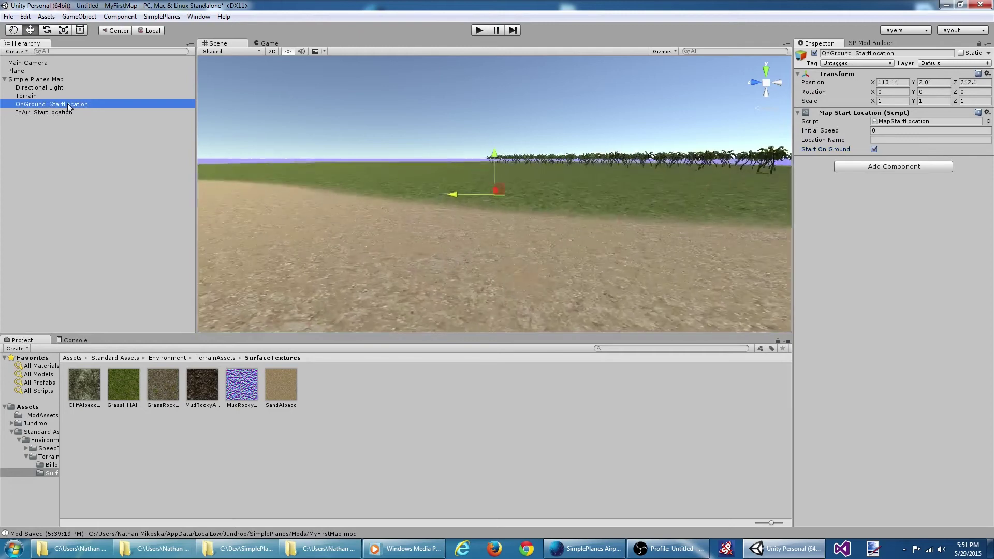
pyautogui.moveTo(526, 227)
pyautogui.mouseDown(button='middle')
pyautogui.moveTo(531, 181)
pyautogui.moveTo(527, 236)
pyautogui.mouseUp(button='middle')
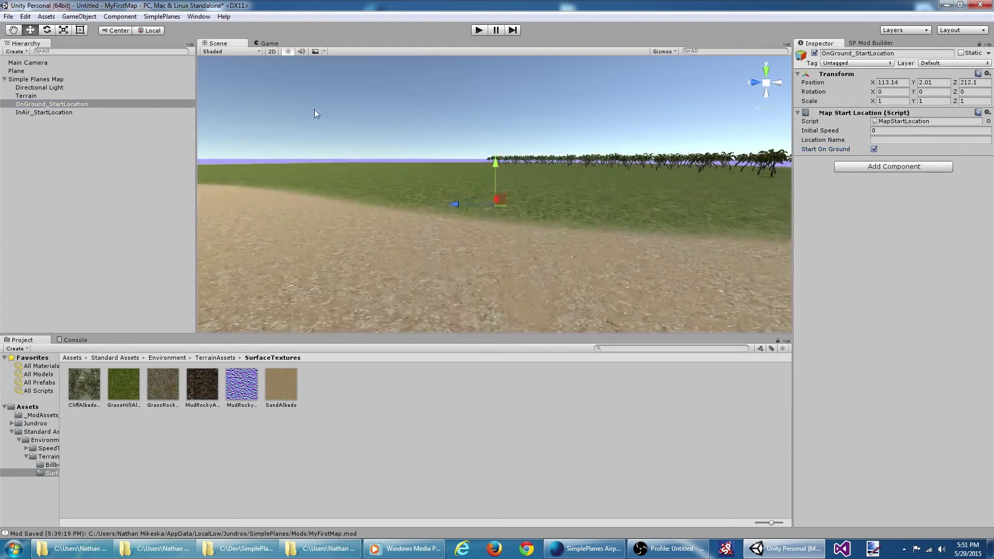
pyautogui.click(819, 150)
pyautogui.click(937, 140)
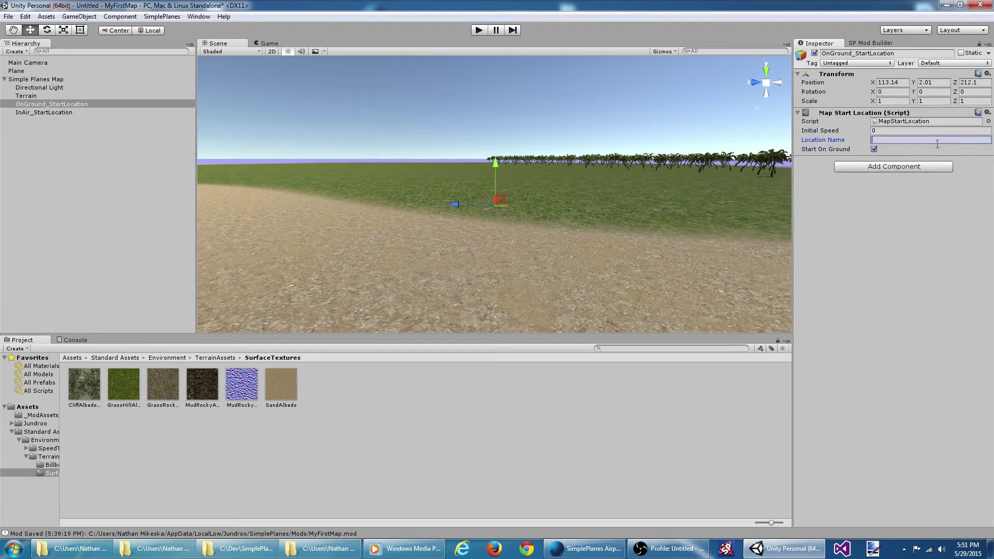
pyautogui.write('On Ground')
pyautogui.click(901, 130)
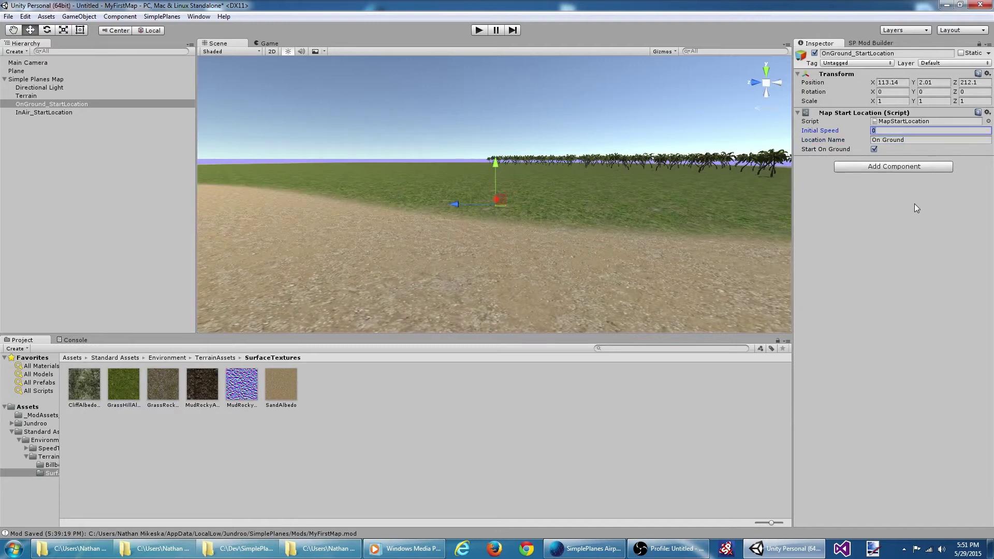
# Assign OnGround_StartLocation as the Default Start Location of the Simple Planes Map object
pyautogui.click(30, 81)
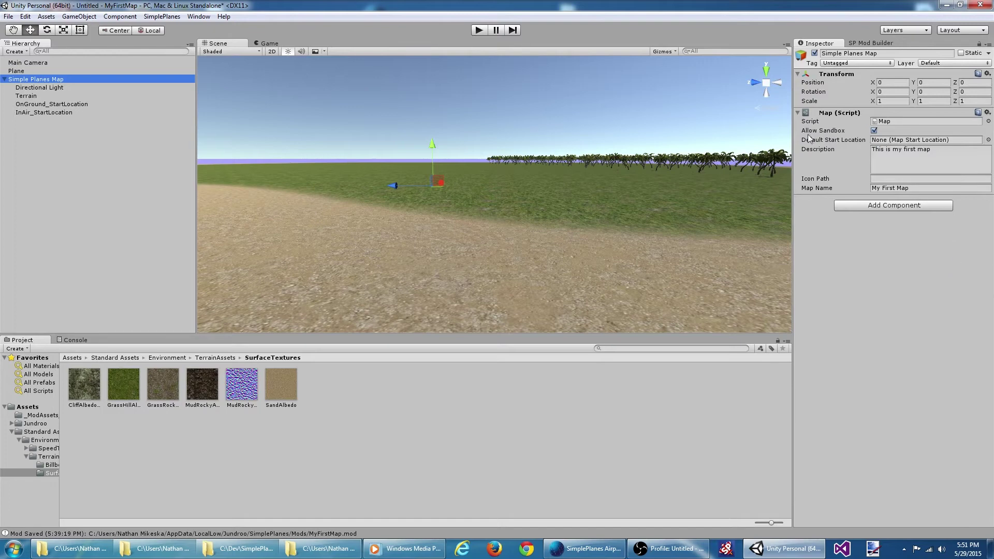
pyautogui.click(925, 140)
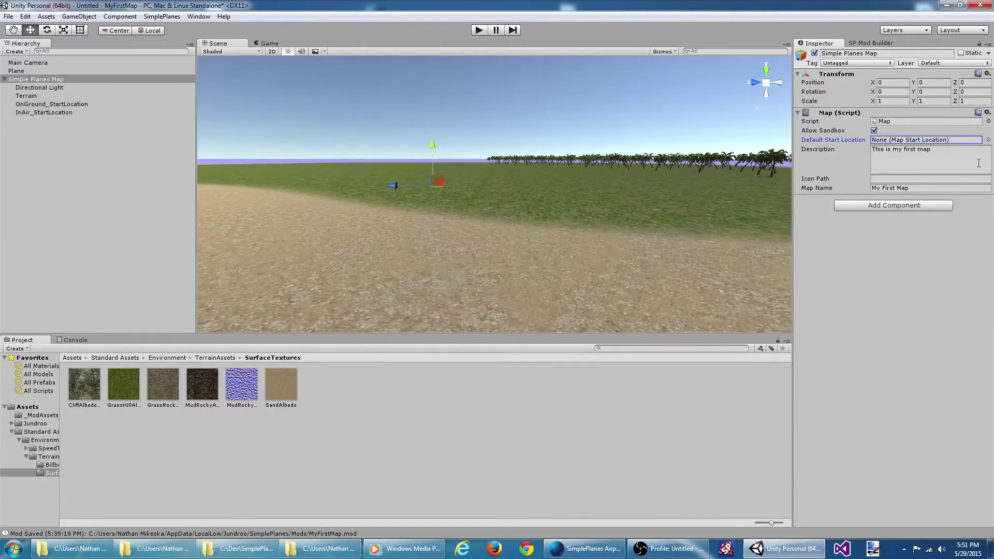
pyautogui.click(46, 104)
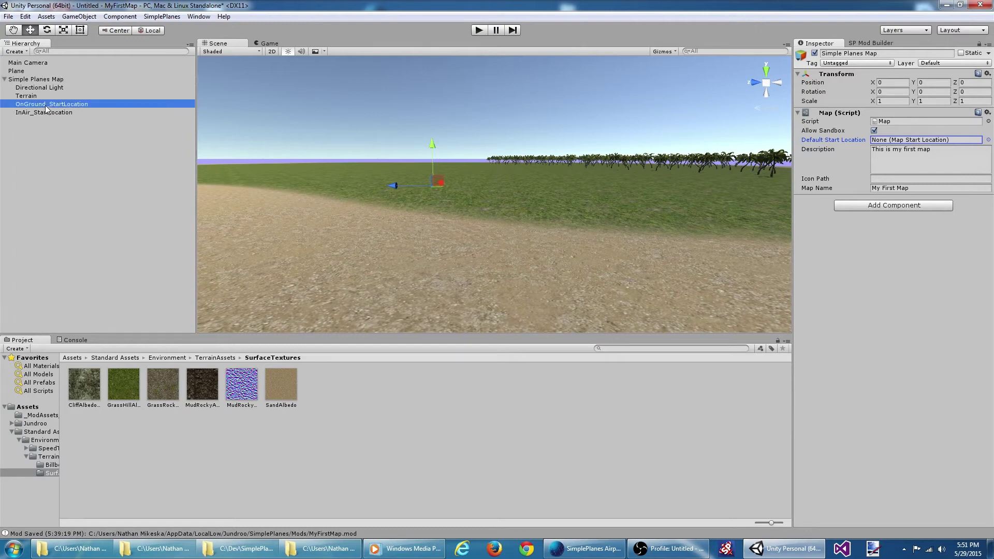
pyautogui.moveTo(46, 109); pyautogui.dragTo(905, 145)
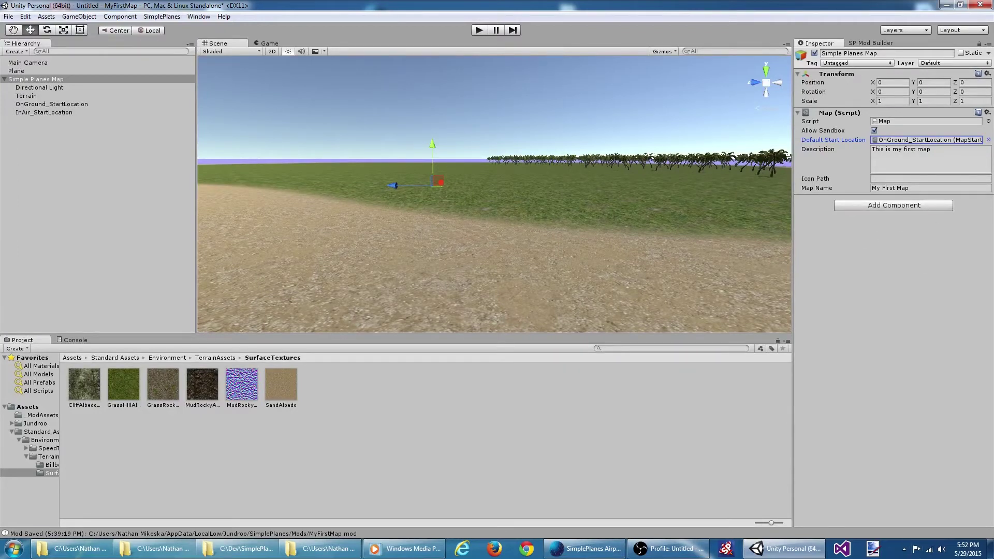
# Save the Simple Planes Map object with its start locations into the mod, overwriting the earlier saved scene object
pyautogui.click(59, 80)
pyautogui.click(881, 44)
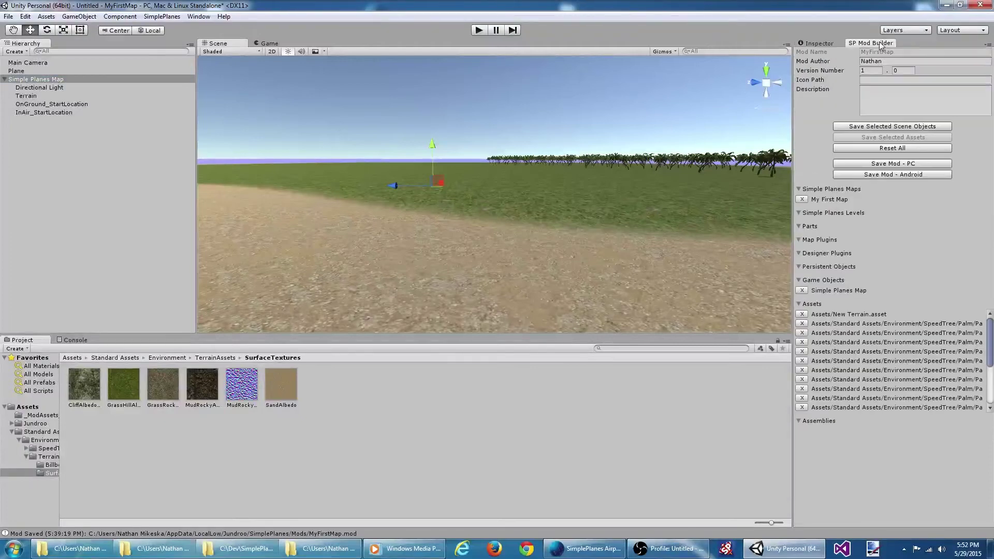
pyautogui.click(893, 126)
pyautogui.click(503, 290)
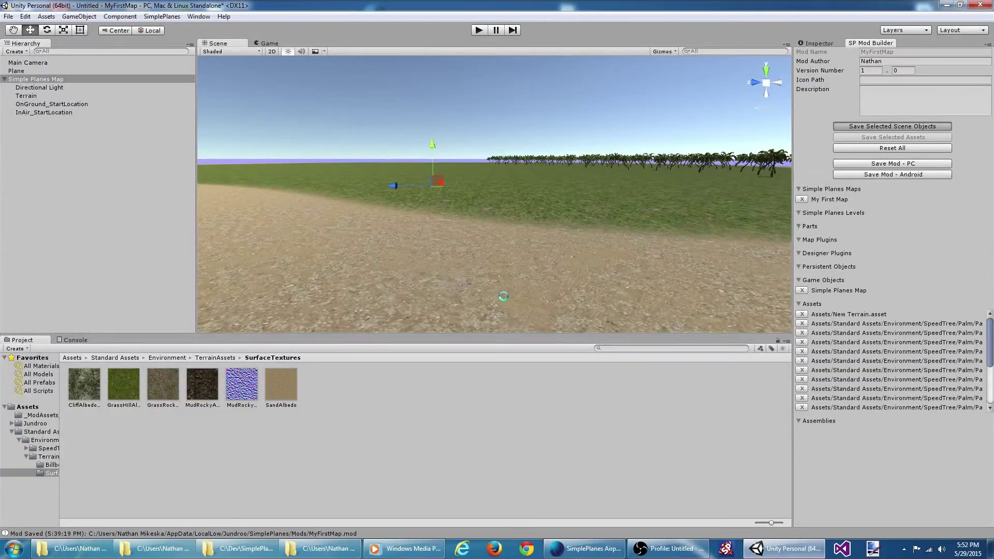
# Save the PC version of the mod as MyFirstMap.mod in the Mods folder, replacing the existing file
pyautogui.click(927, 163)
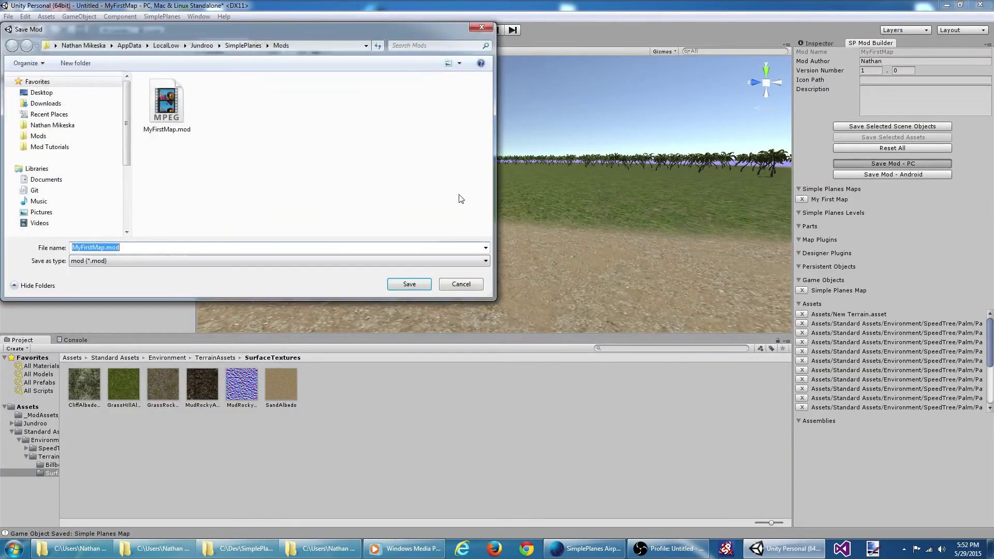
pyautogui.click(425, 284)
pyautogui.click(539, 279)
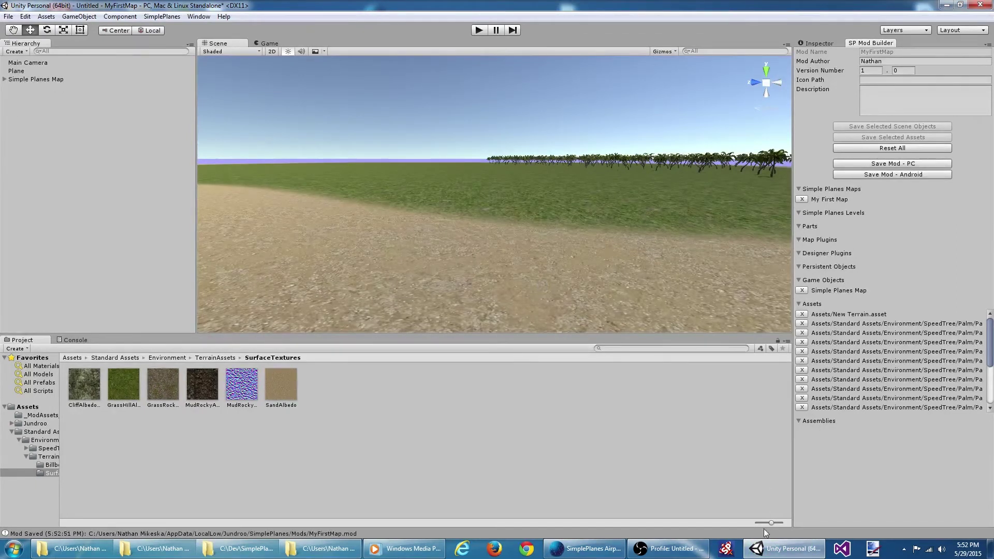
# Switch to SimplePlanes and enable the MyFirstMap mod
pyautogui.click(726, 549)
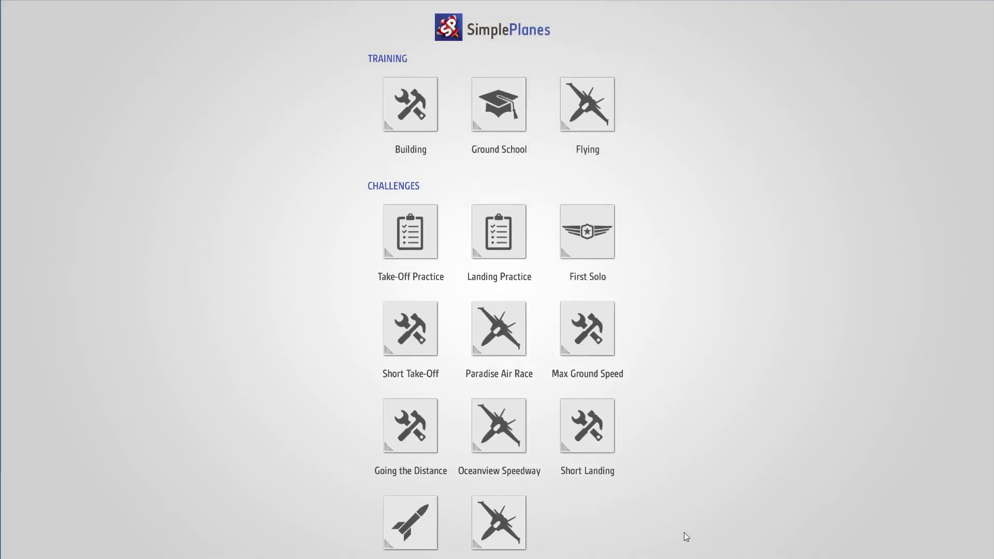
pyautogui.moveTo(684, 533); pyautogui.dragTo(675, 73)
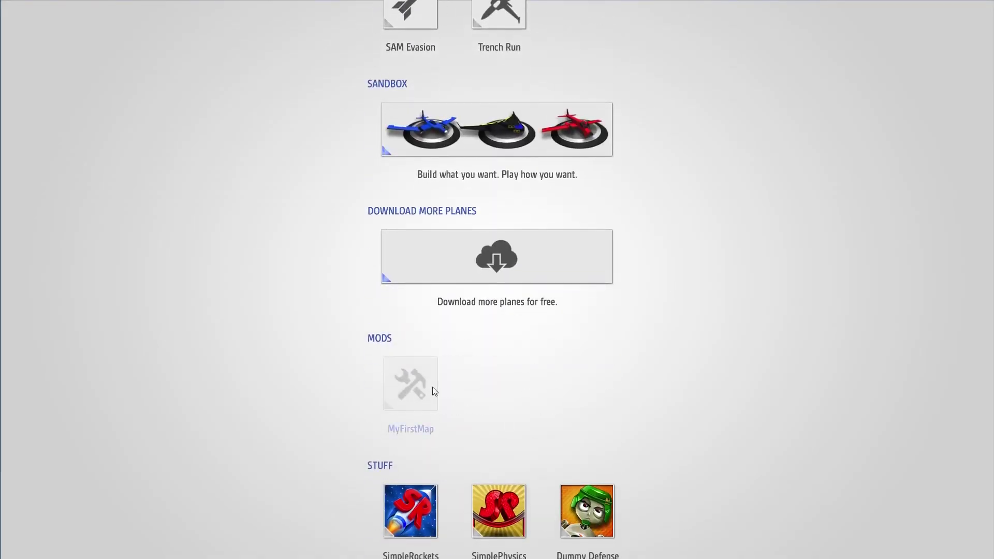
pyautogui.click(433, 392)
pyautogui.click(947, 543)
# Play the My First Map sandbox map and launch the plane into flight
pyautogui.click(402, 105)
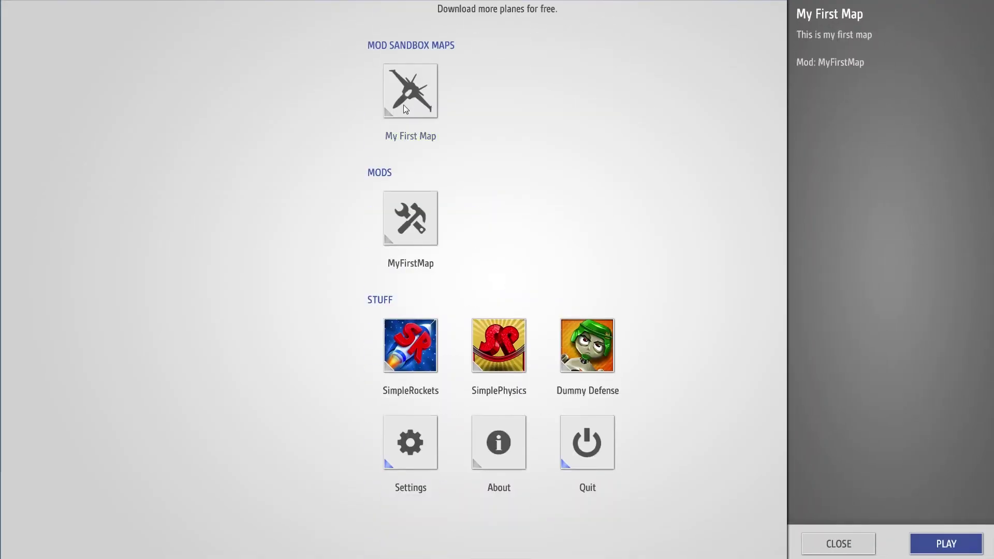
pyautogui.click(969, 543)
pyautogui.click(978, 536)
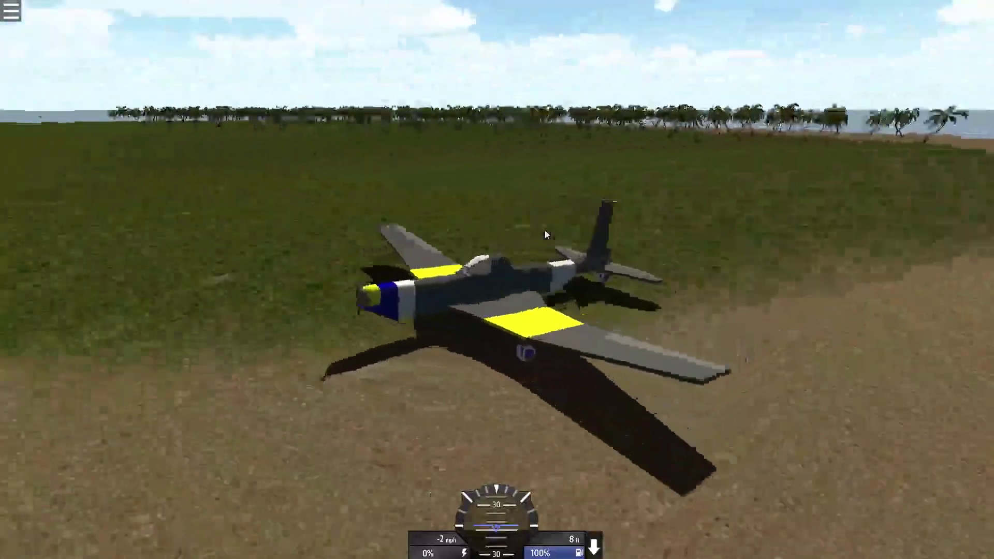
# Taxi the plane from the ground start at 100% throttle and examine the island from several angles and distances
pyautogui.moveTo(545, 230); pyautogui.dragTo(565, 246)
pyautogui.scroll(-5, 564, 247)
pyautogui.press('shift')
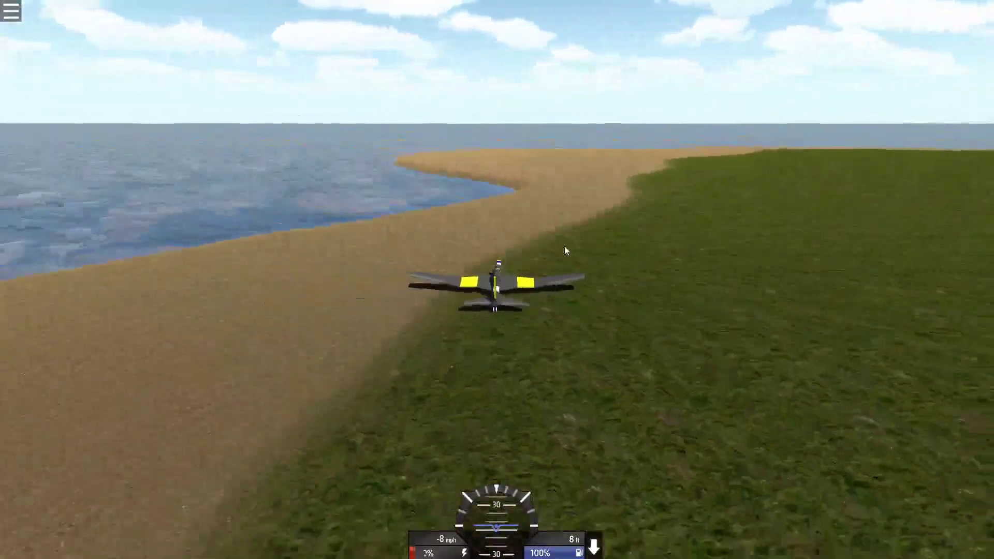
pyautogui.press('shift')
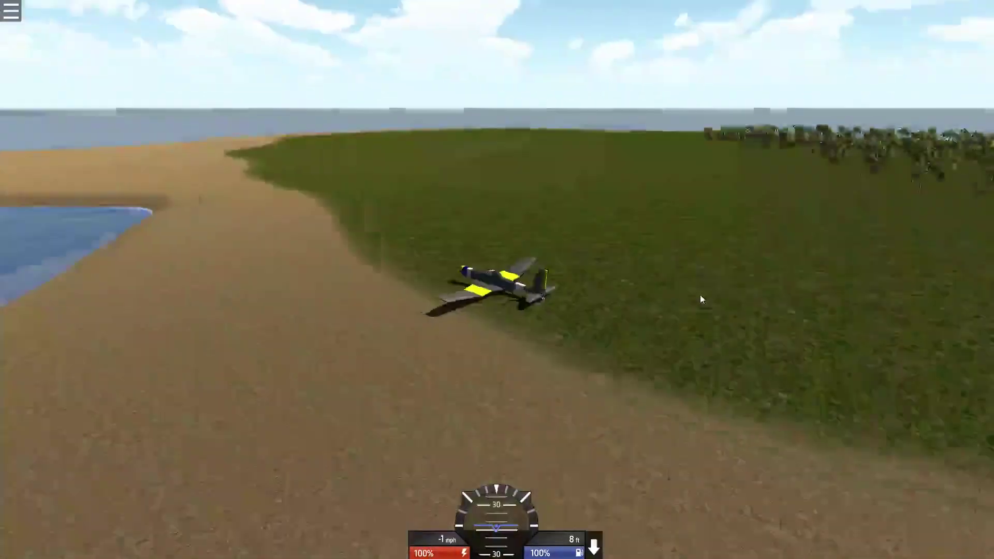
pyautogui.scroll(-6, 744, 284)
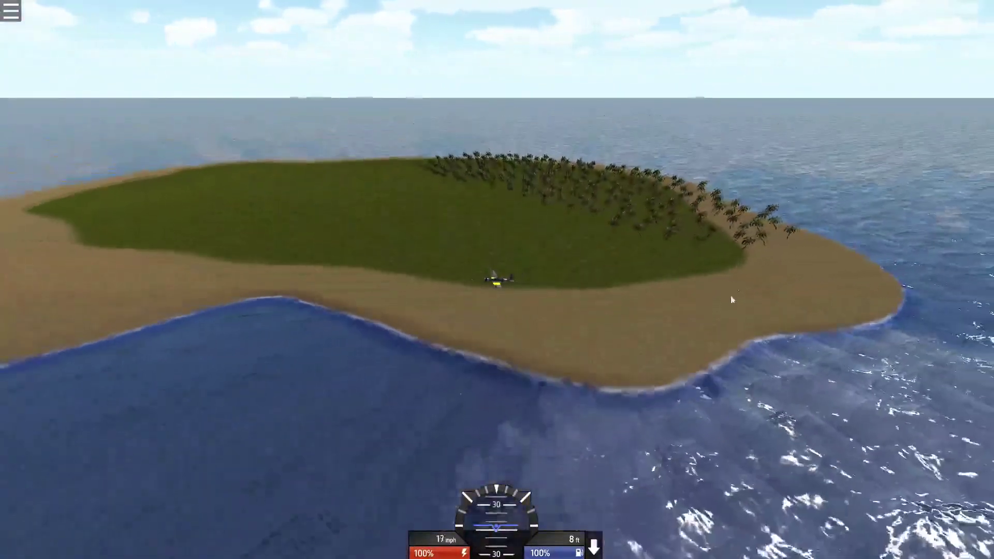
pyautogui.scroll(2, 714, 297)
pyautogui.scroll(5, 716, 297)
pyautogui.moveTo(718, 297); pyautogui.dragTo(500, 306)
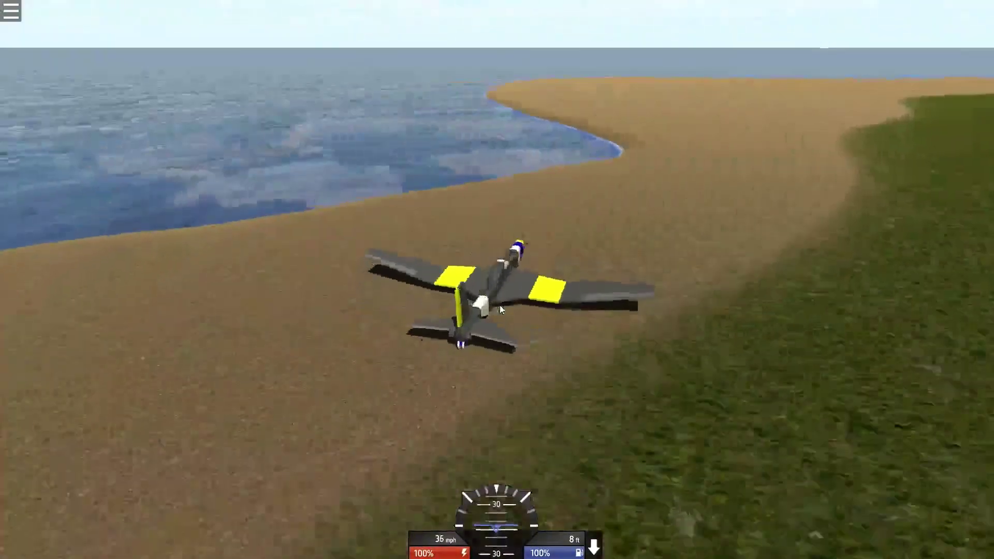
# Pause the flight, select In Air as the start location, and restart from there
pyautogui.press('Escape')
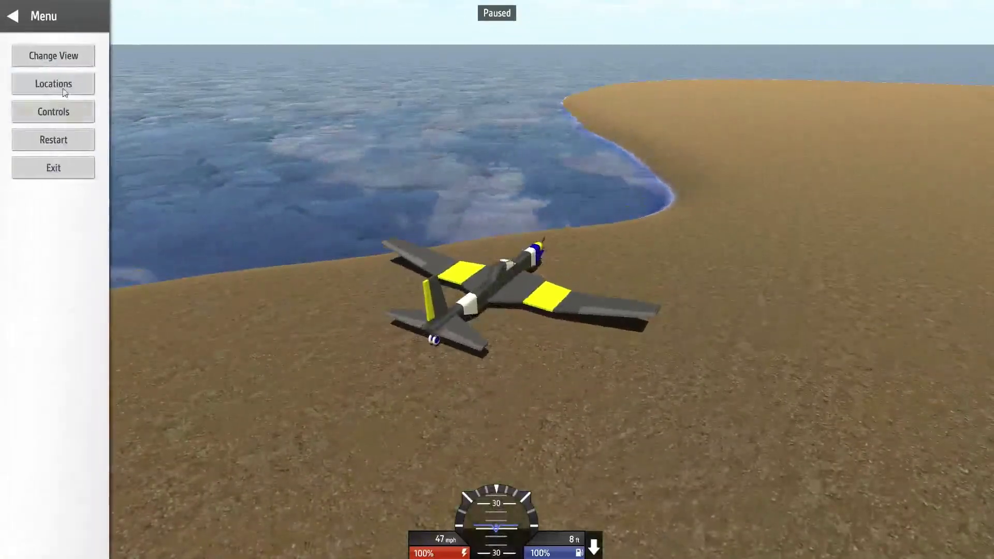
pyautogui.click(61, 85)
pyautogui.click(349, 219)
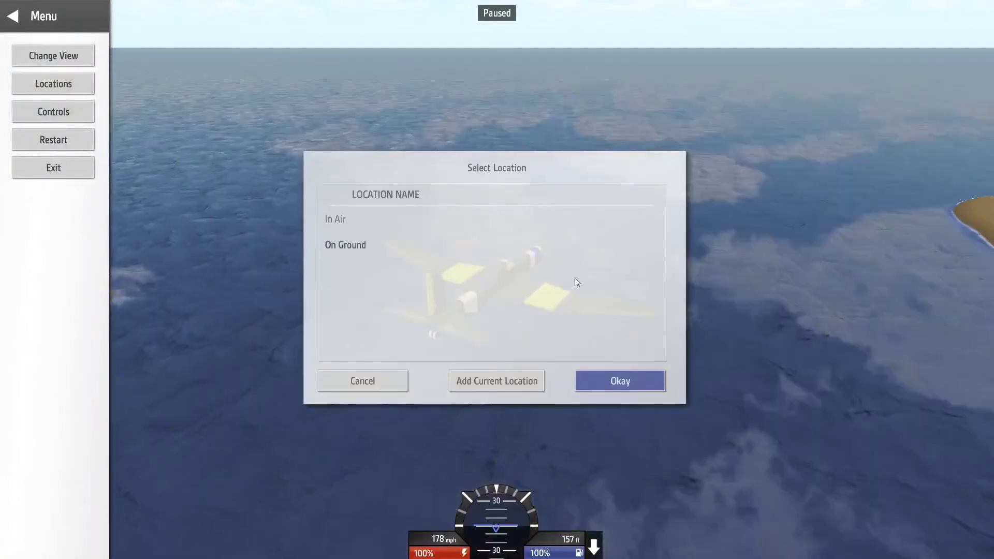
pyautogui.click(629, 386)
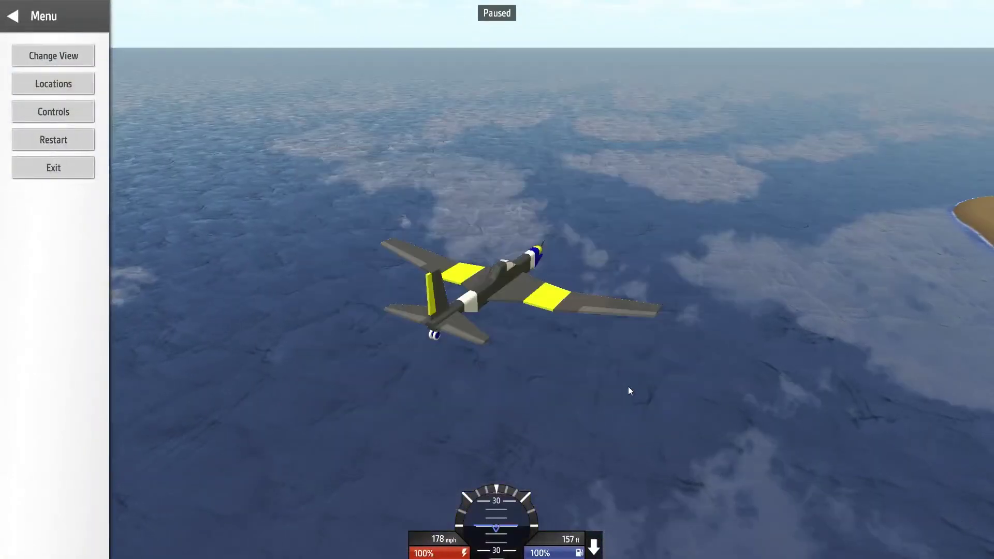
pyautogui.click(57, 140)
# Increase the throttle and bank the plane around over the island to test the airborne start
pyautogui.press('shift')
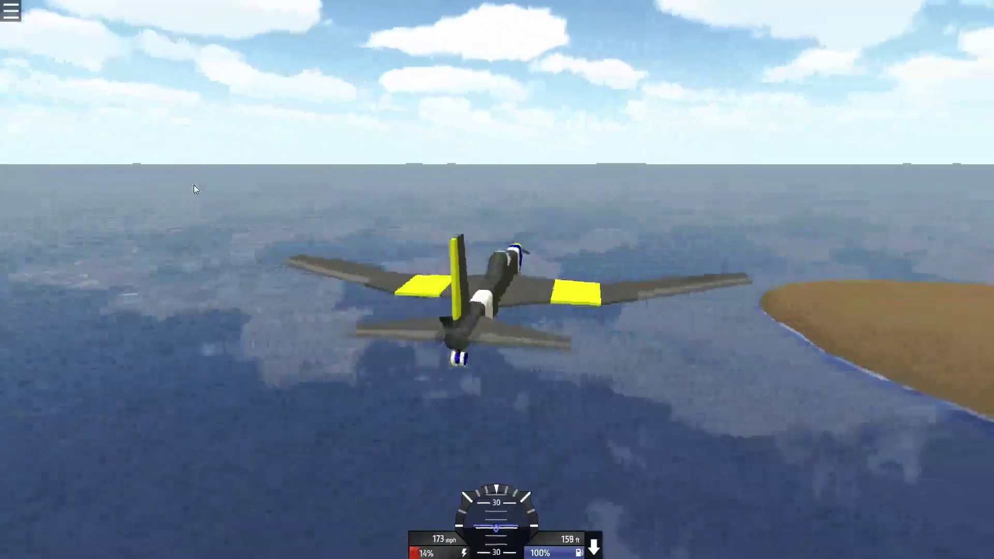
pyautogui.press('d')
pyautogui.moveTo(548, 274); pyautogui.dragTo(762, 296)
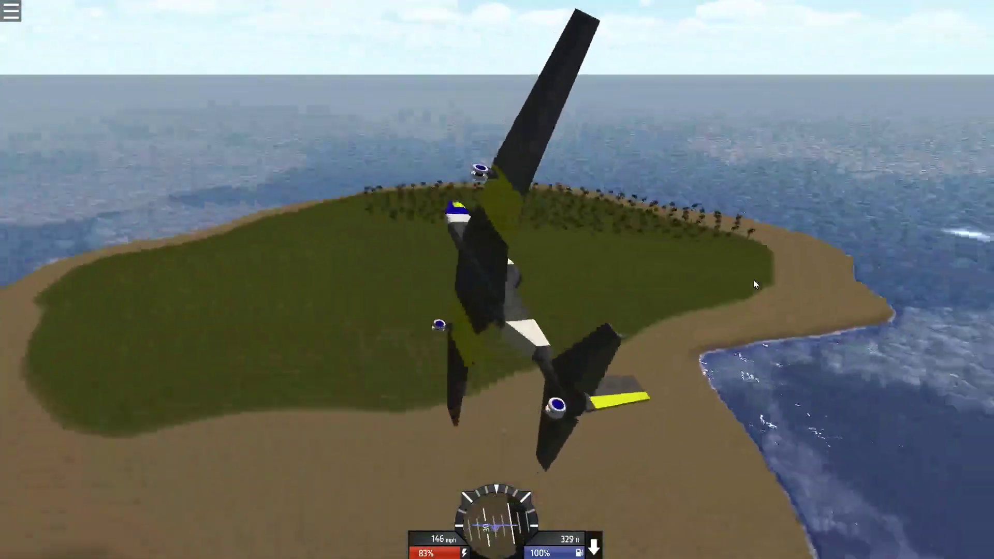
pyautogui.press('a')
pyautogui.press('a')
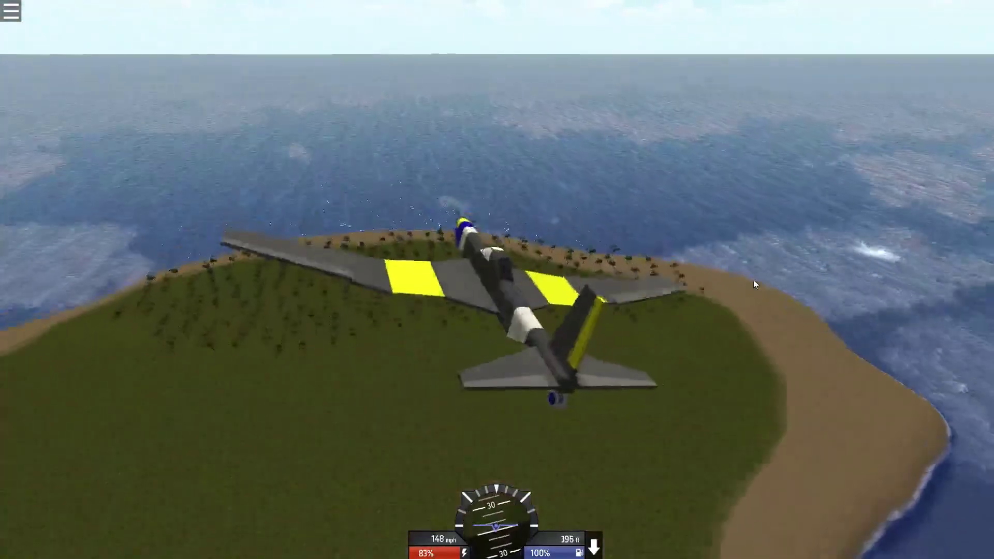
# Exit the flight to the aircraft designer and open the designer's menu
pyautogui.press('Escape')
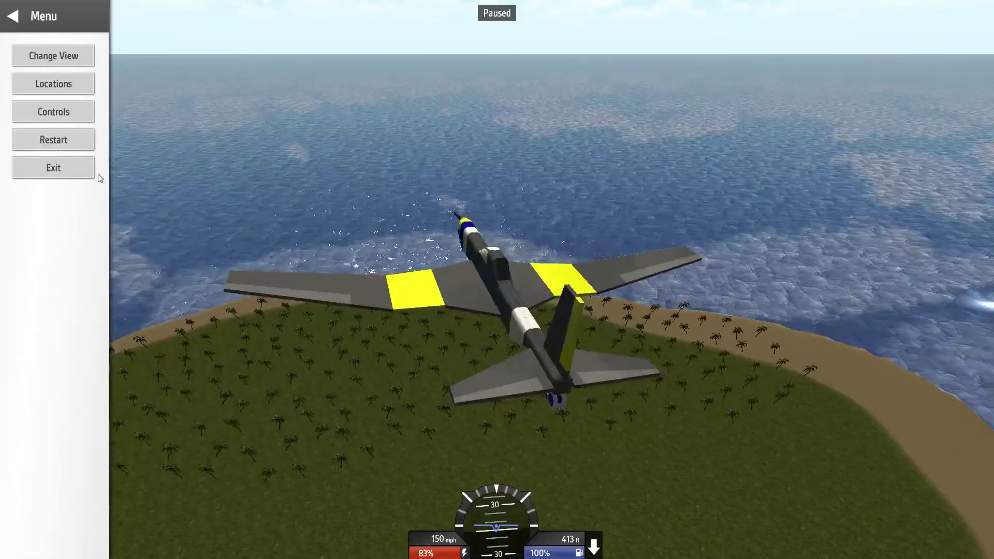
pyautogui.click(78, 168)
pyautogui.press('Escape')
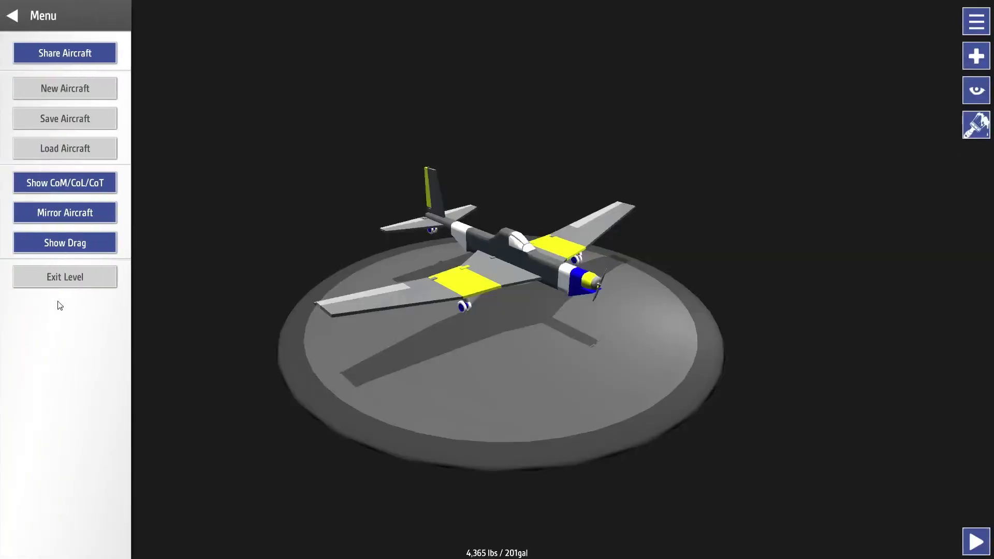
# Exit the aircraft designer to the main menu and quit SimplePlanes
pyautogui.click(59, 279)
pyautogui.scroll(-15, 617, 391)
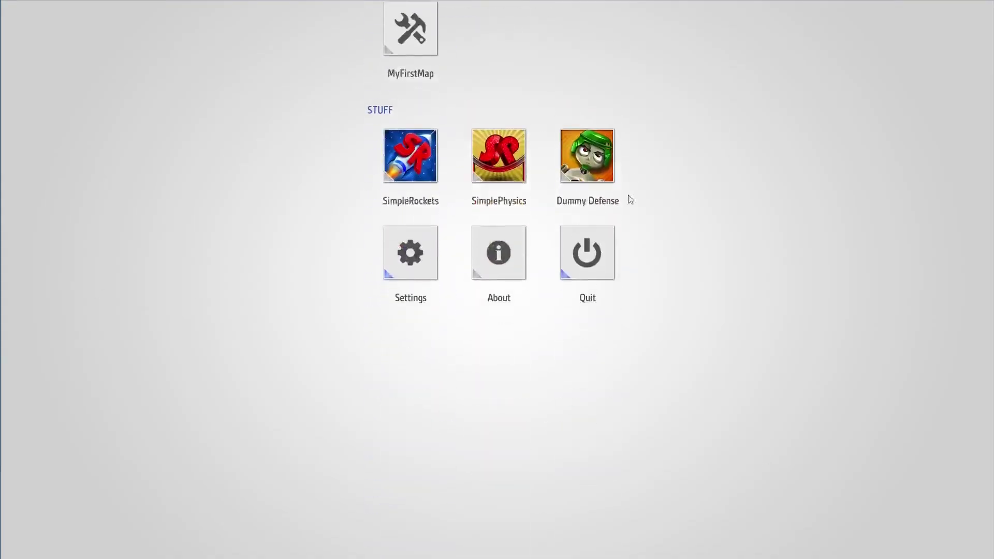
pyautogui.click(603, 249)
pyautogui.click(943, 542)
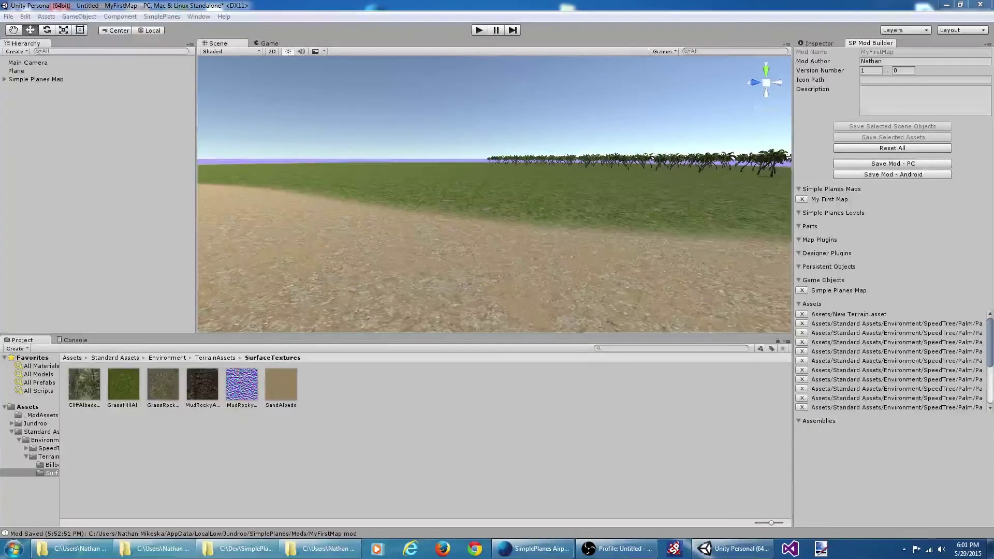
# In Unity, inspect the Simple Planes Map object's Map script settings and read the description of its Icon Path property
pyautogui.click(33, 80)
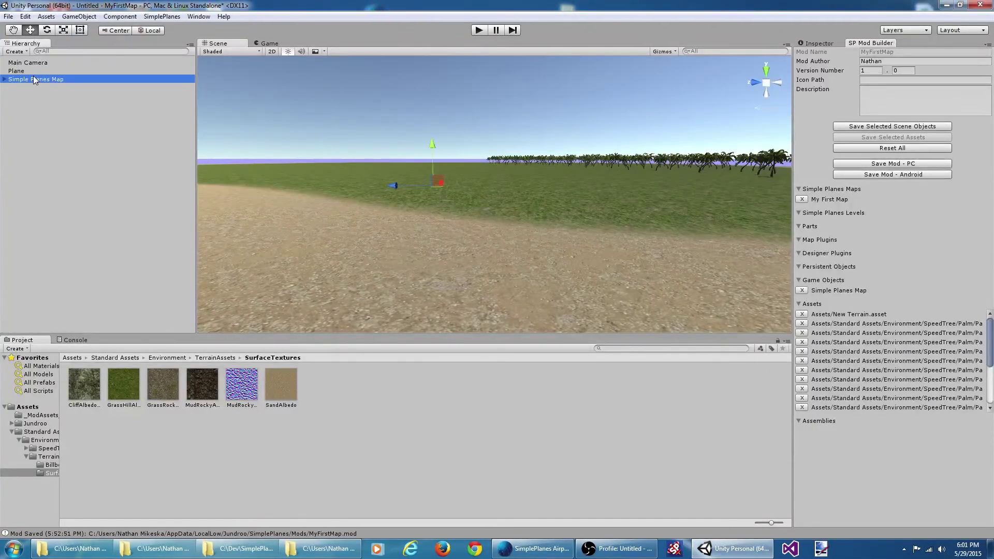
pyautogui.click(822, 43)
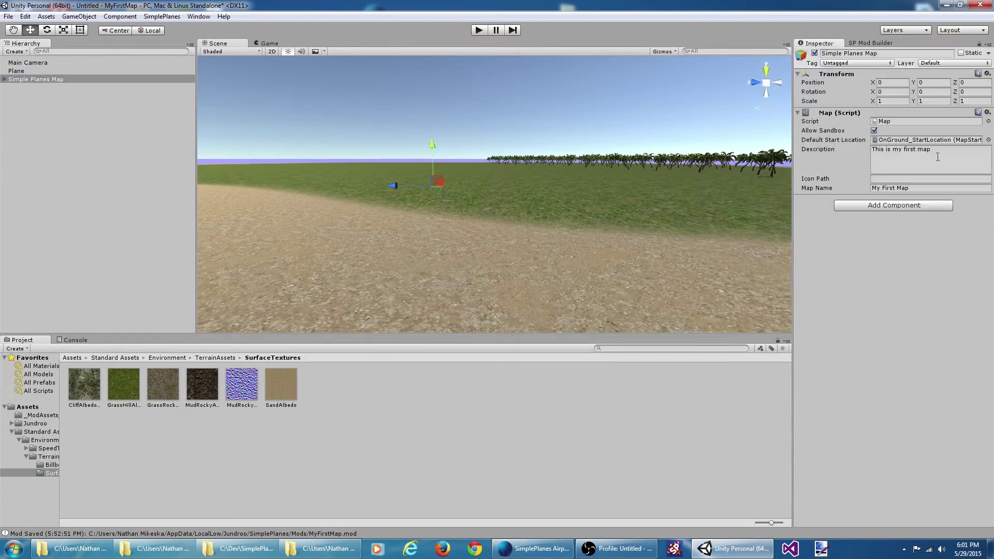
pyautogui.moveTo(811, 181)
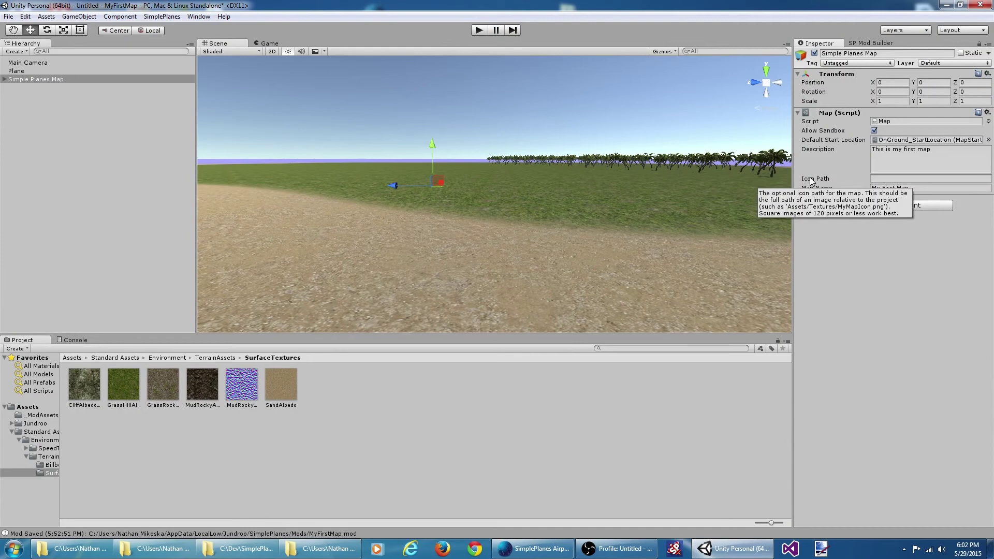
# Open Paint.NET and resize the blank image to 120 x 120 pixels
pyautogui.click(821, 548)
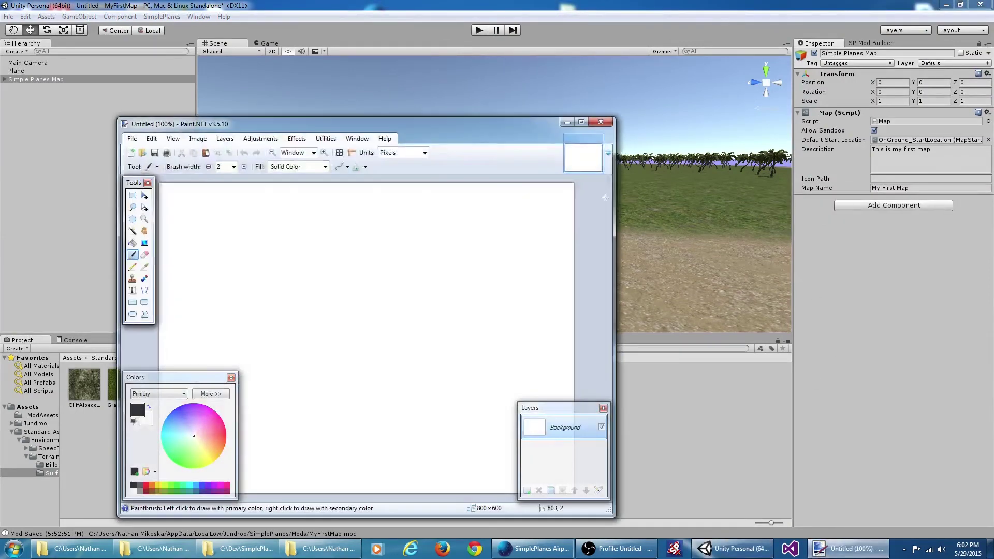
pyautogui.click(198, 138)
pyautogui.click(223, 164)
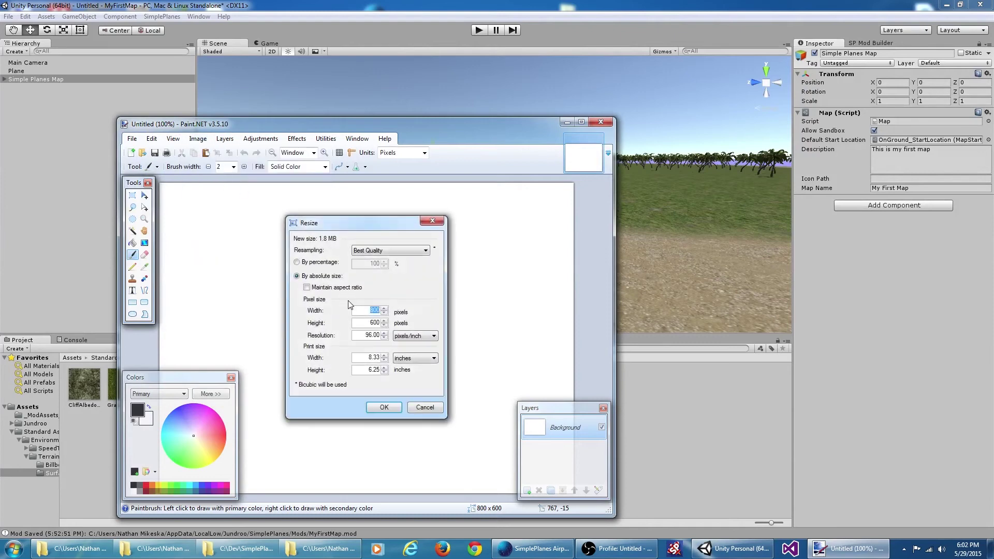
pyautogui.write('120')
pyautogui.press('Tab')
pyautogui.write('120')
pyautogui.click(388, 407)
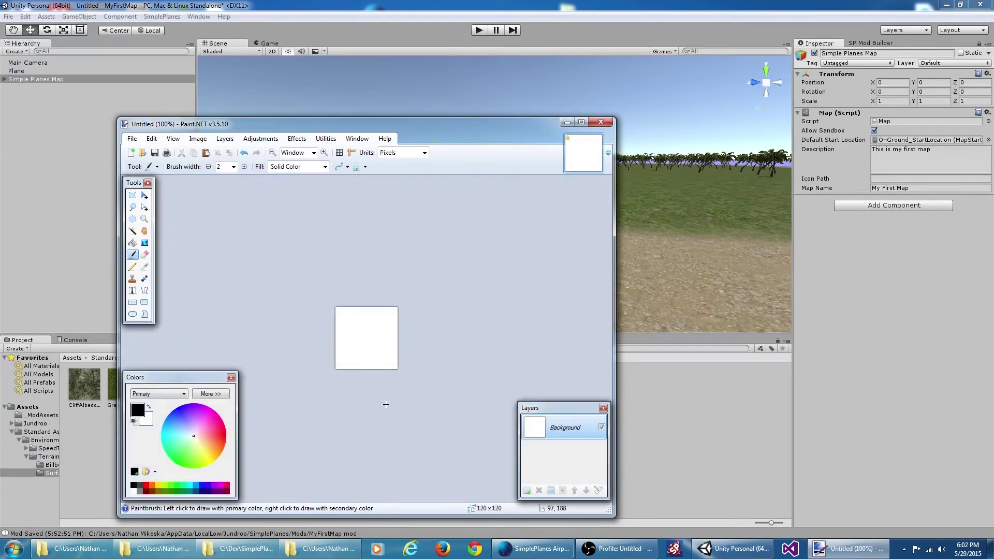
# Fill the whole icon canvas with solid blue using the Paint Bucket
pyautogui.moveTo(193, 437); pyautogui.dragTo(169, 415)
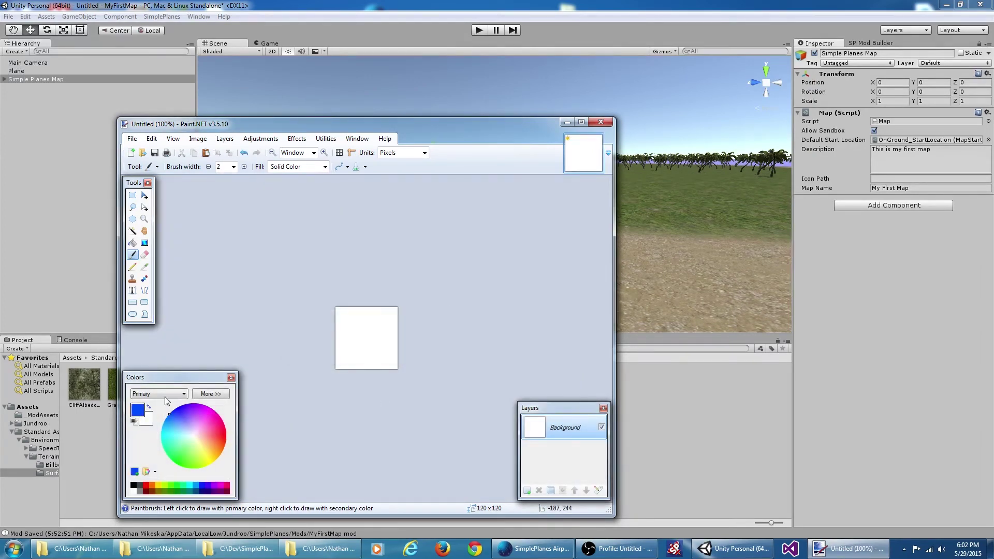
pyautogui.click(132, 243)
pyautogui.click(341, 325)
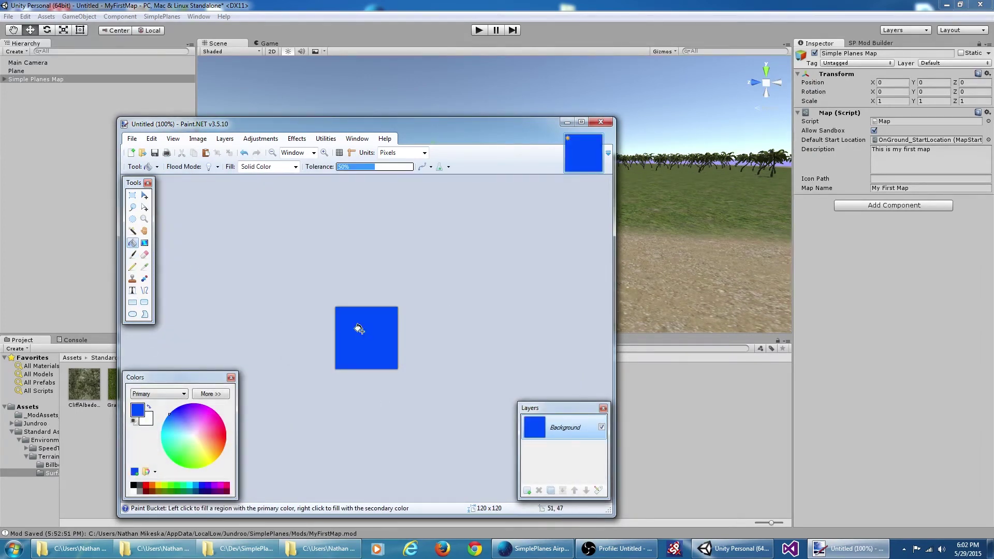
# Draw an ellipse of about 77 x 62 pixels near the centre of the blue icon and fill it with light yellow
pyautogui.click(197, 452)
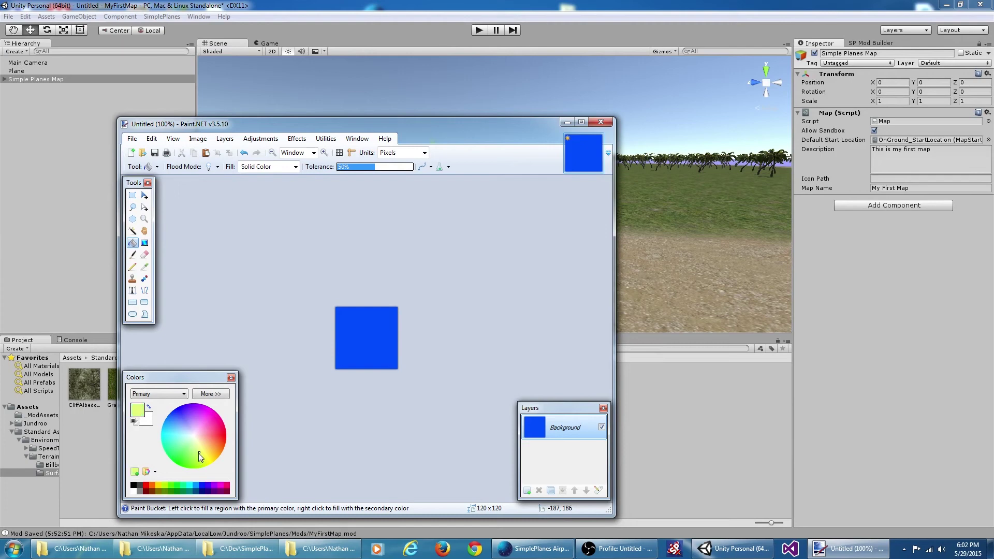
pyautogui.click(132, 314)
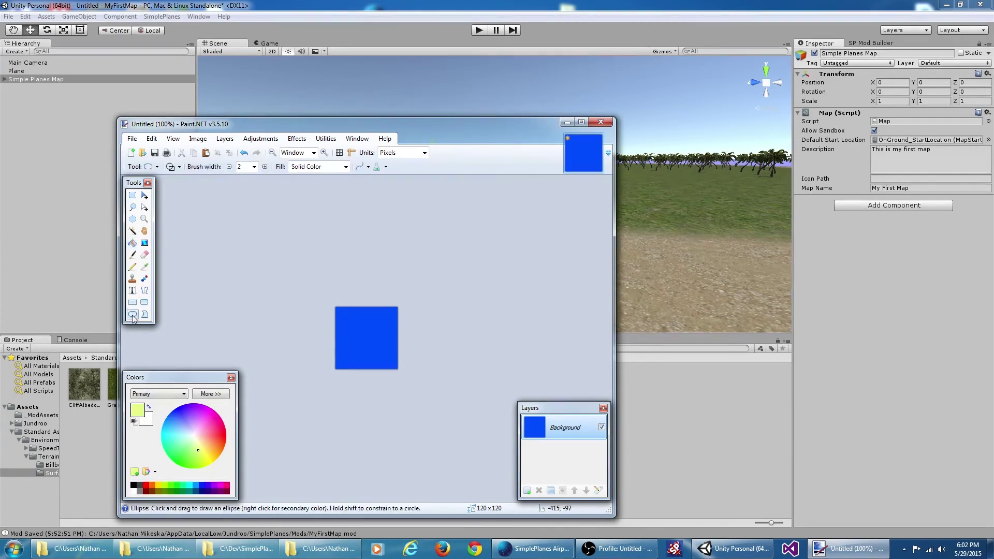
pyautogui.click(349, 325)
pyautogui.moveTo(349, 325); pyautogui.dragTo(388, 357)
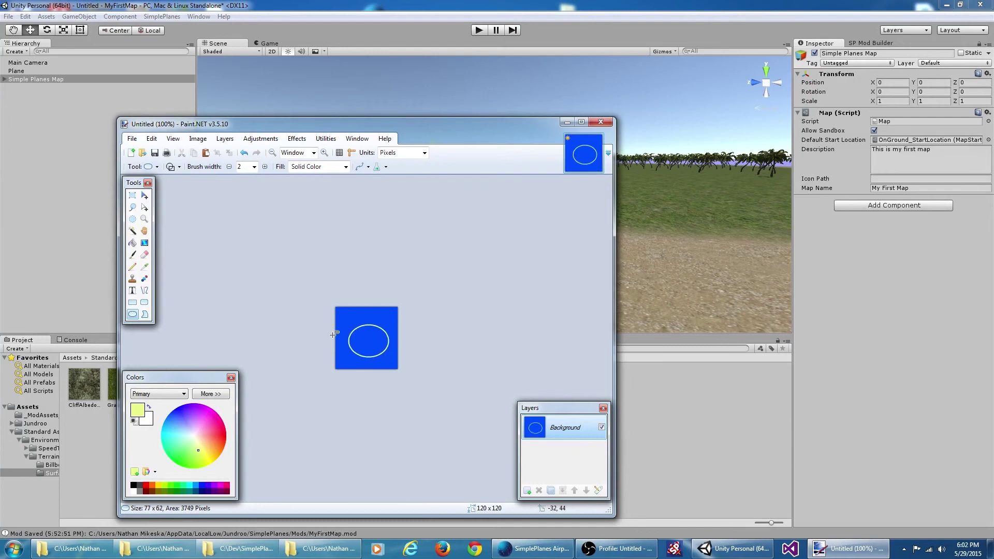
pyautogui.click(370, 334)
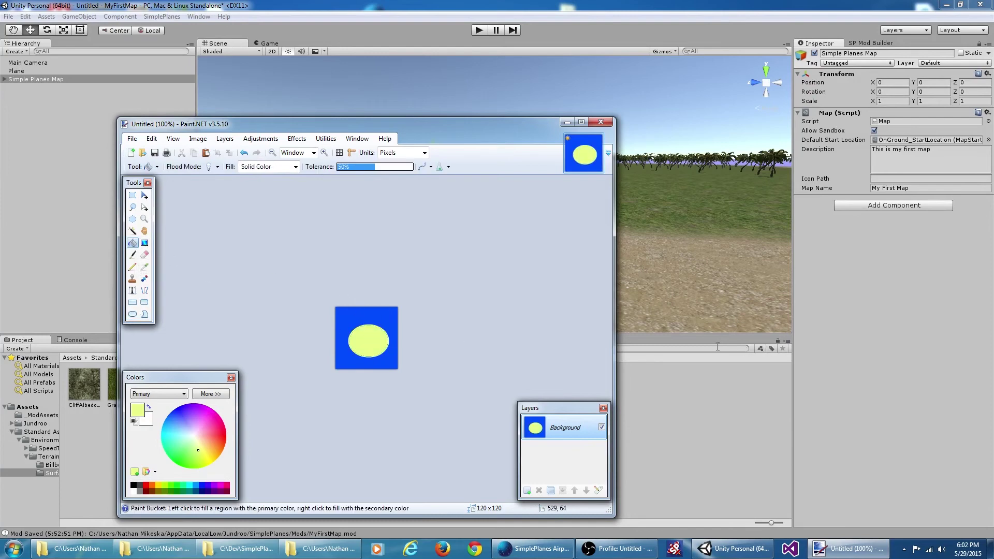
# Save the image as MyFirstMapIcon.png in the MyFirstMap project's Assets folder, with auto-detected bit depth
pyautogui.click(151, 138)
pyautogui.moveTo(132, 139)
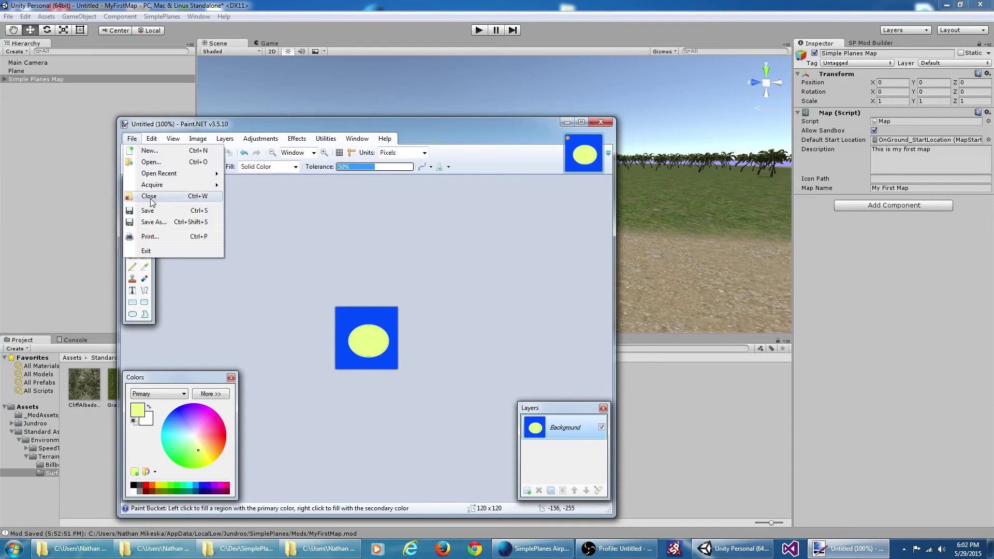
pyautogui.click(153, 222)
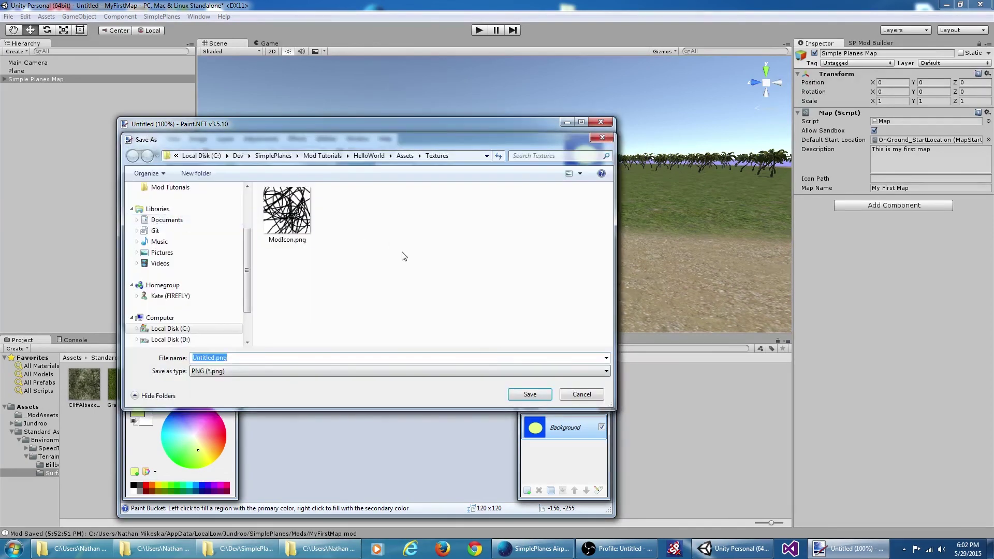
pyautogui.click(322, 155)
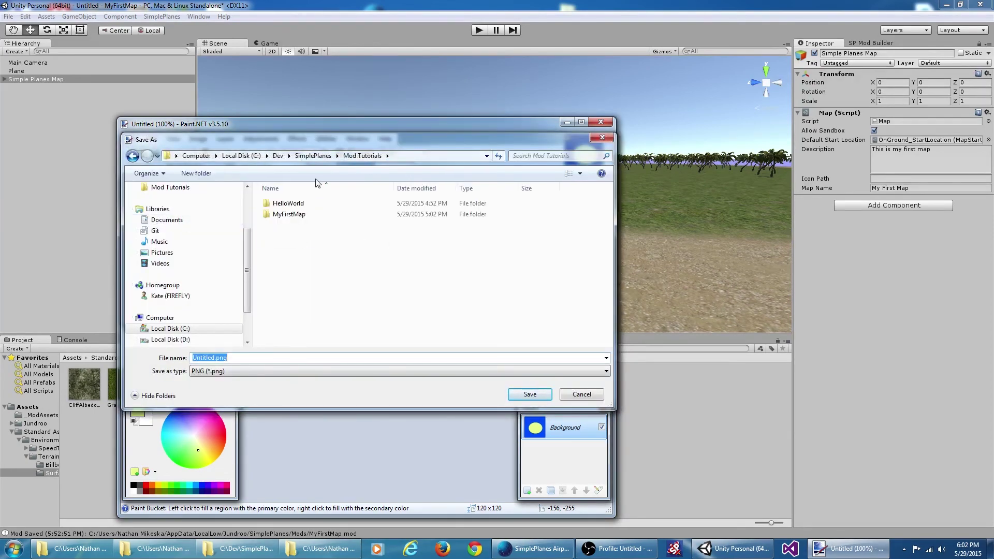
pyautogui.doubleClick(285, 215)
pyautogui.doubleClick(281, 204)
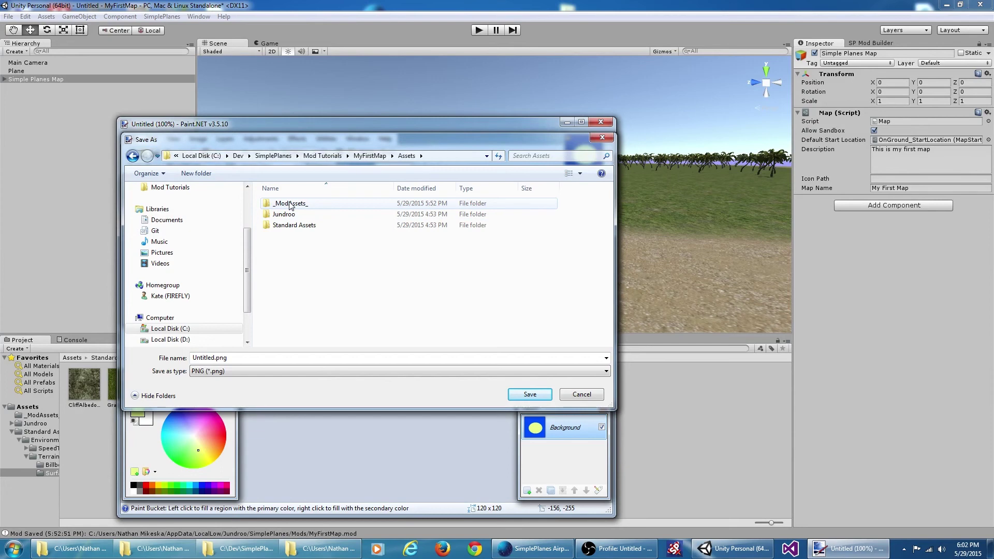
pyautogui.click(238, 357)
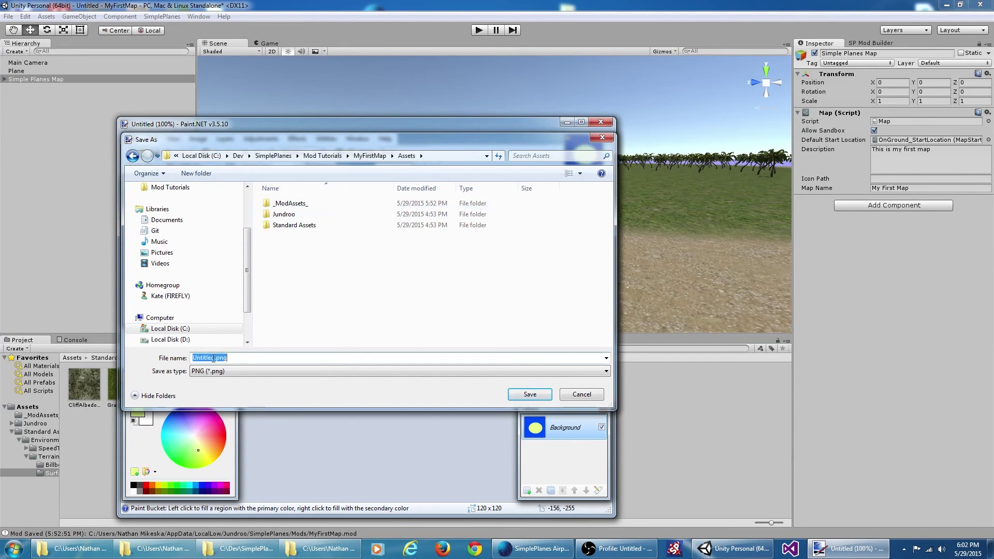
pyautogui.moveTo(216, 357); pyautogui.dragTo(144, 358)
pyautogui.write('MyF')
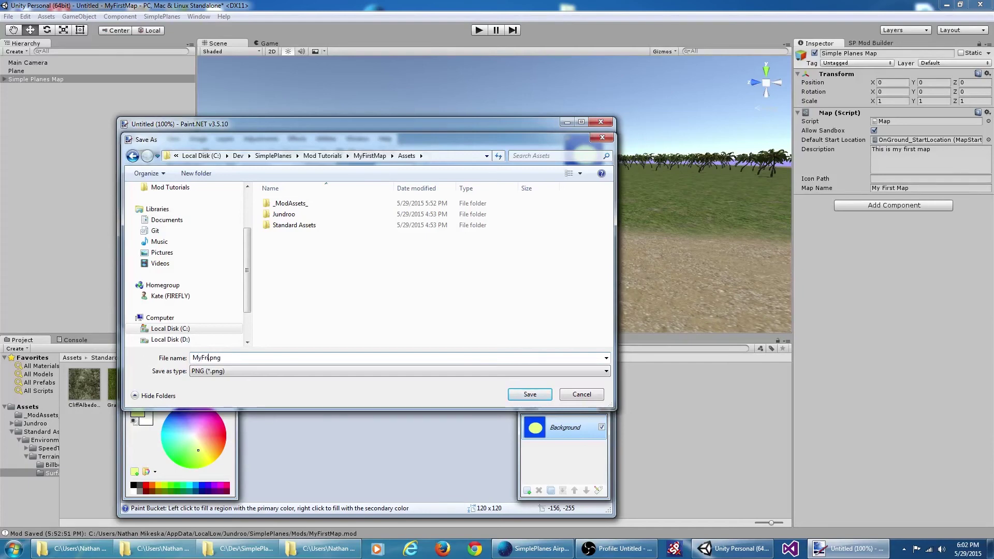
pyautogui.write('irstMapIcon')
pyautogui.press('Return')
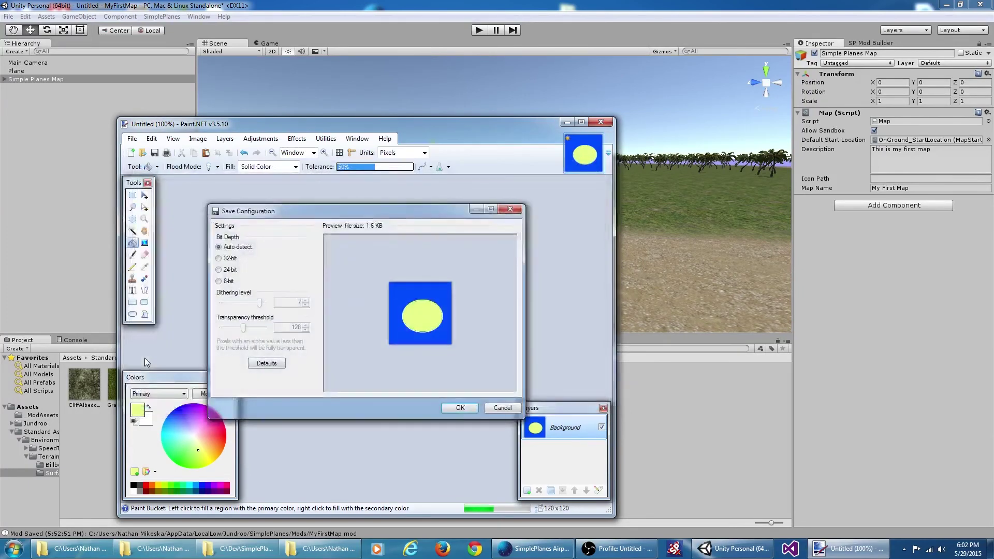
pyautogui.click(459, 409)
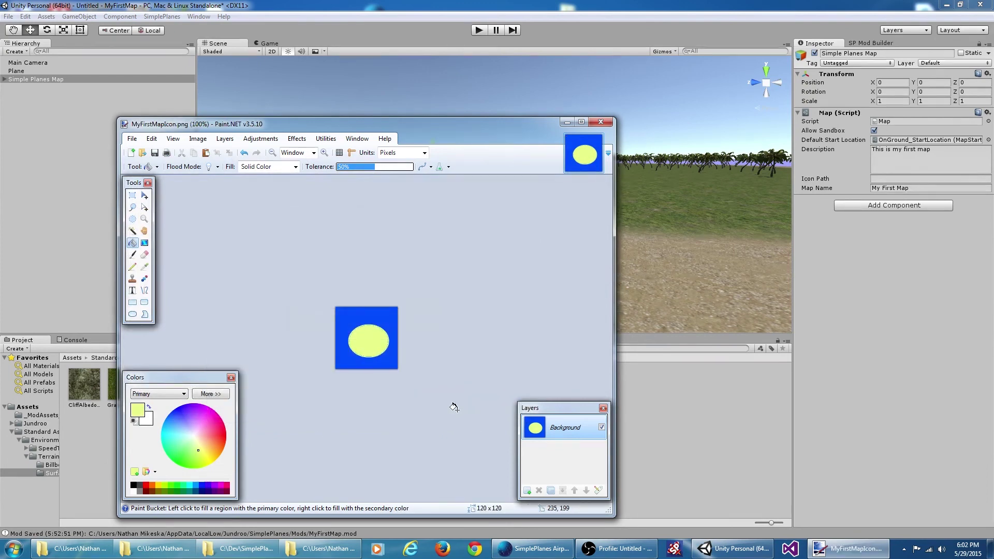
# Return to Unity and select the imported MyFirstMapIcon texture in the project's root Assets folder
pyautogui.click(756, 414)
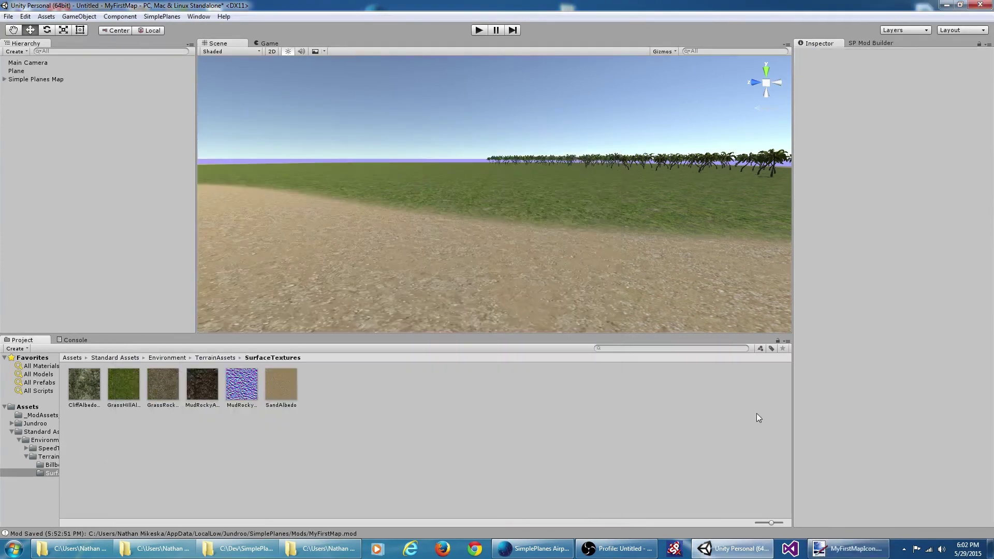
pyautogui.click(28, 408)
pyautogui.click(193, 397)
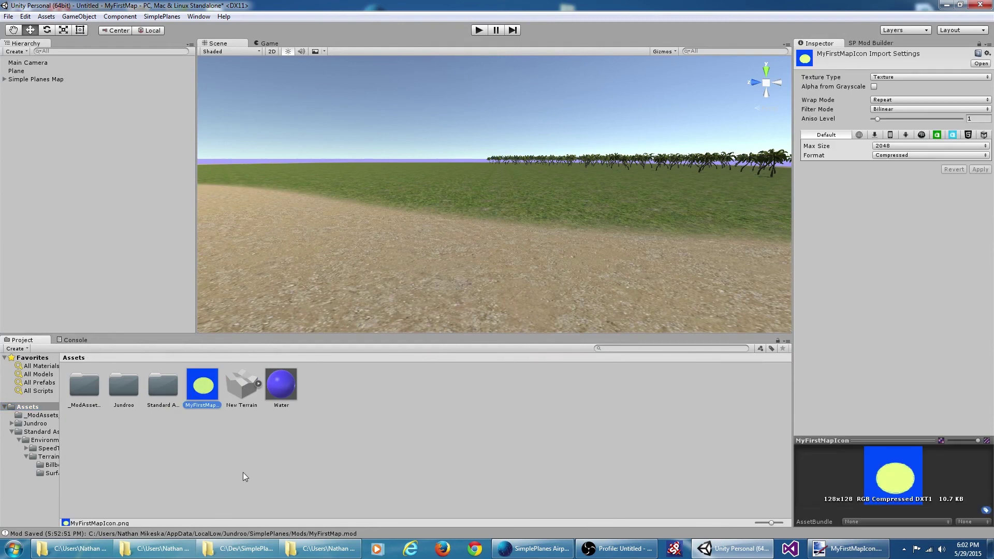
# Set the Simple Planes Map object's Icon Path to Assets/MyFirstMapIcon.png
pyautogui.click(34, 77)
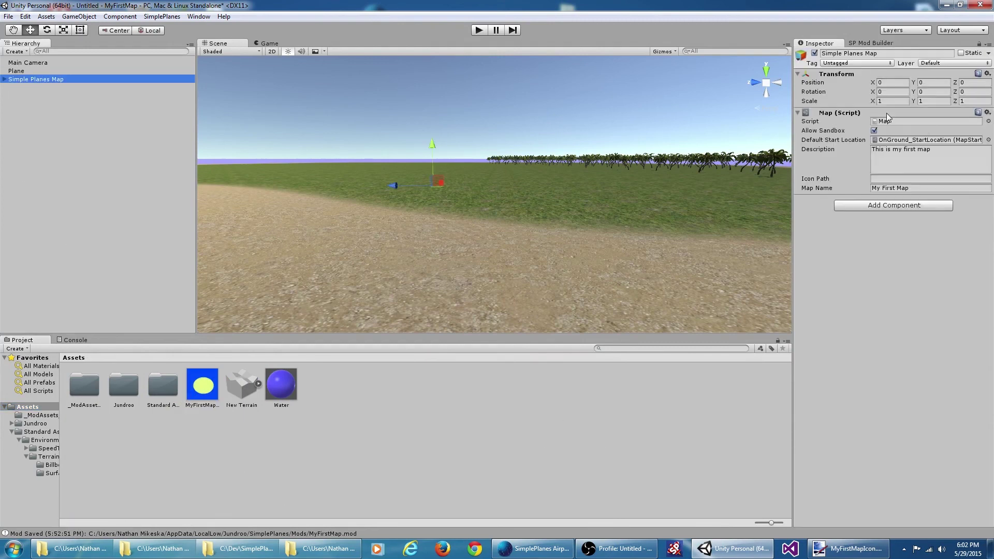
pyautogui.click(885, 178)
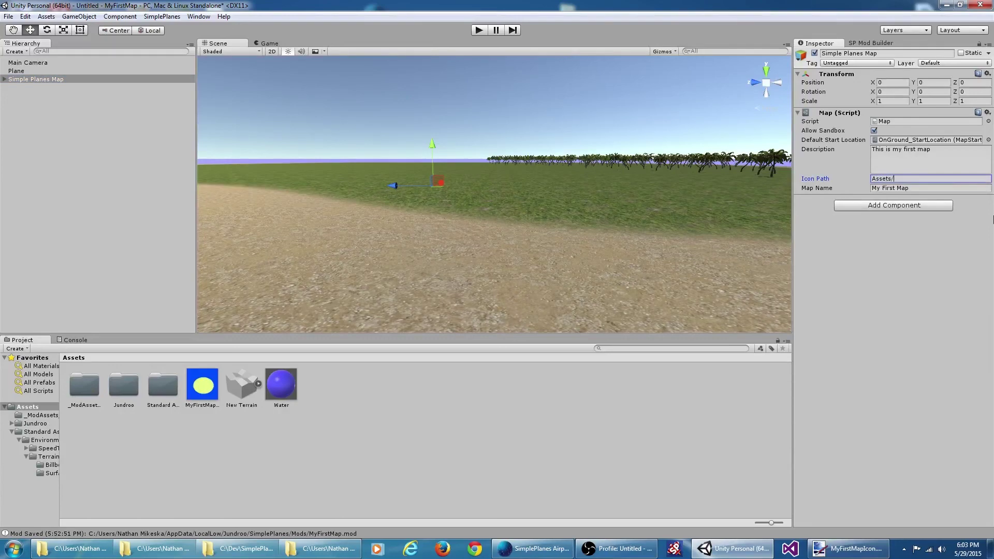
pyautogui.write('MyFirstMapIcon.png')
# Save the selected Simple Planes Map scene object into the mod again, confirming the prompt
pyautogui.click(884, 44)
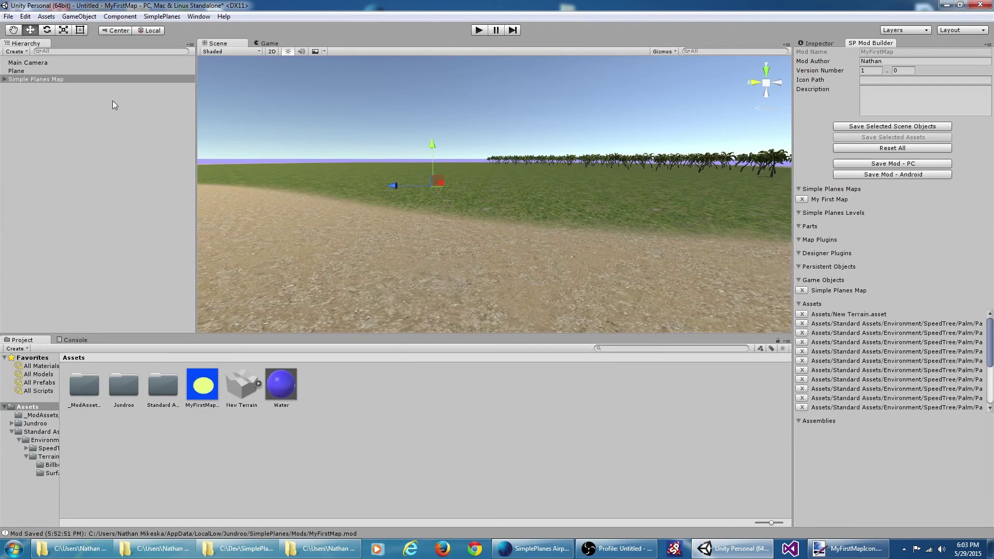
pyautogui.click(41, 80)
pyautogui.click(893, 125)
pyautogui.click(494, 293)
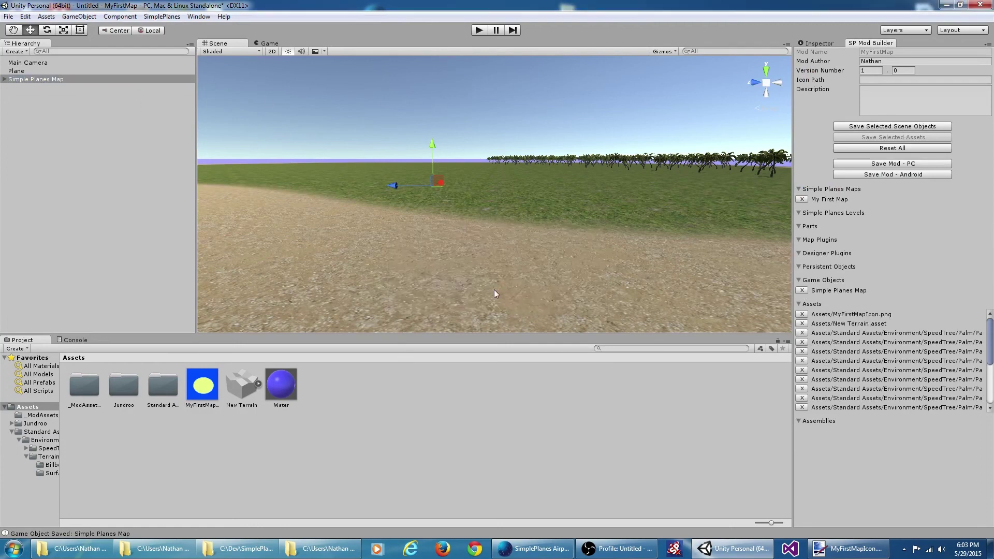
# Save the PC version of the mod over the existing MyFirstMap.mod and close Paint.NET
pyautogui.click(899, 164)
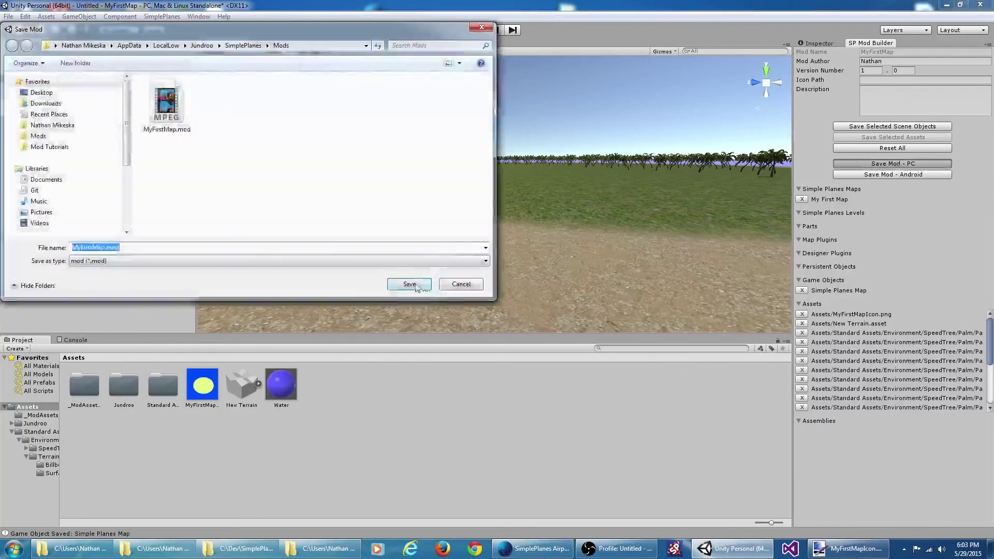
pyautogui.click(421, 282)
pyautogui.click(540, 281)
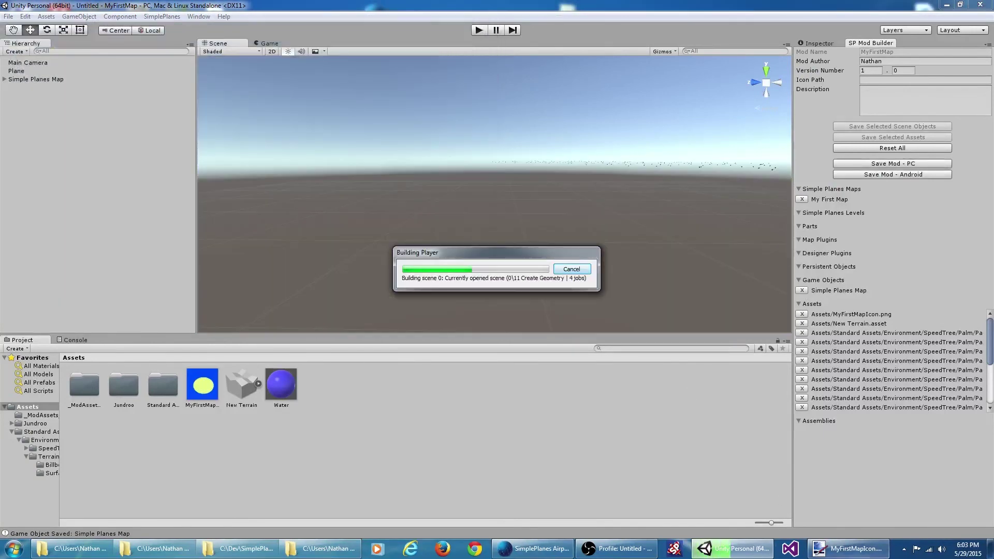
pyautogui.rightClick(856, 549)
pyautogui.click(808, 531)
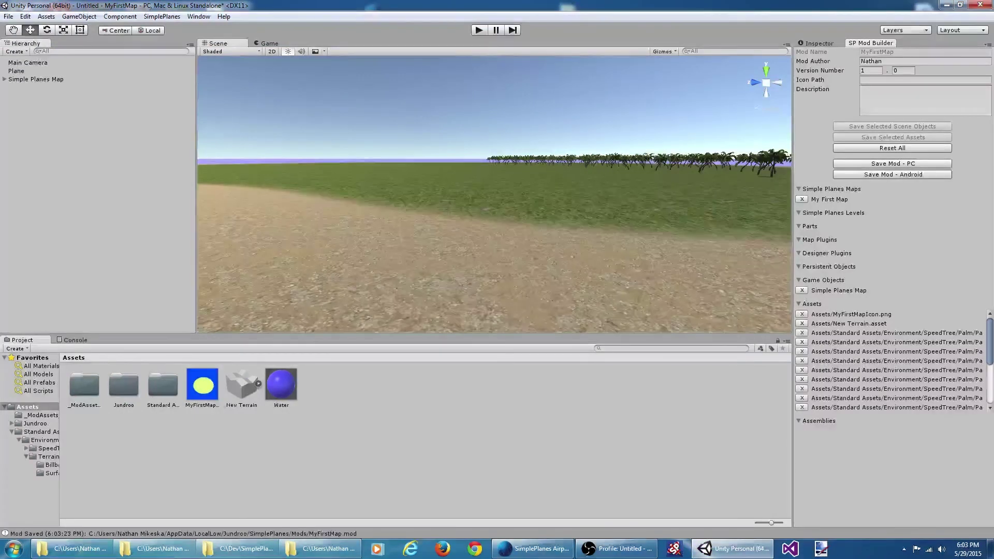
# Launch SimplePlanes, enable the MyFirstMap mod, and check the map's icon under Mod Sandbox Maps
pyautogui.click(669, 548)
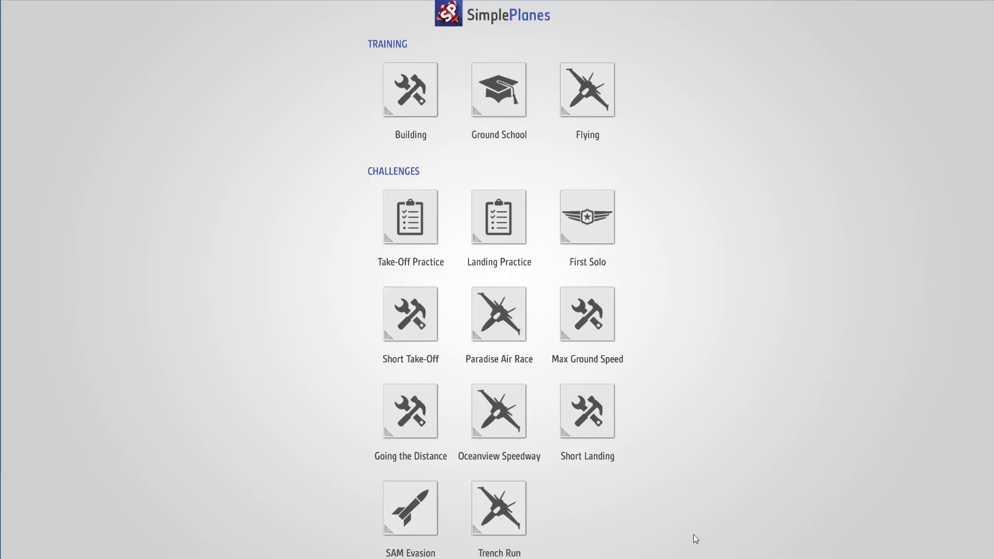
pyautogui.moveTo(693, 536); pyautogui.dragTo(638, 26)
pyautogui.scroll(-3, 653, 155)
pyautogui.click(421, 273)
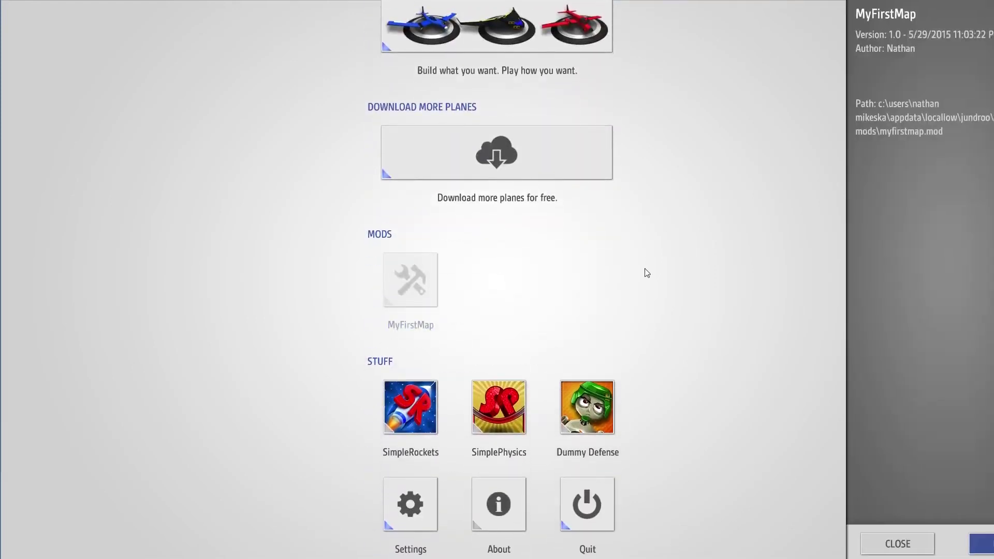
pyautogui.click(950, 543)
pyautogui.scroll(3, 673, 305)
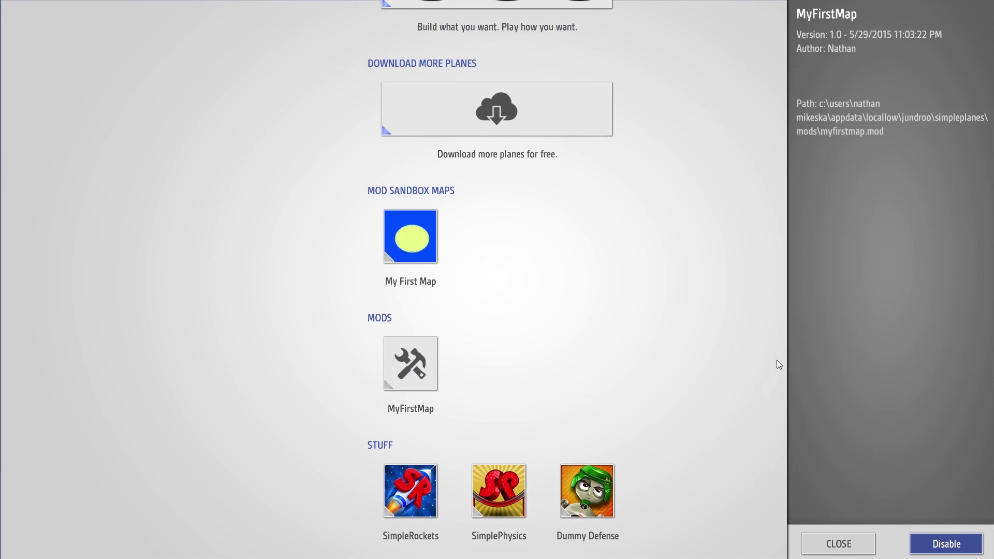
# Quit SimplePlanes from its main menu and confirm the exit
pyautogui.scroll(-5, 725, 497)
pyautogui.click(572, 249)
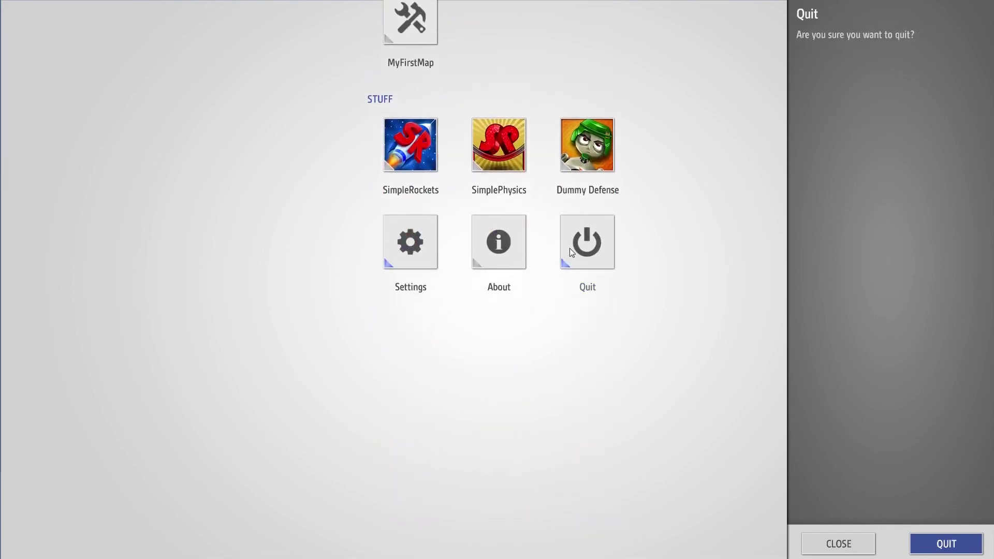
pyautogui.click(952, 546)
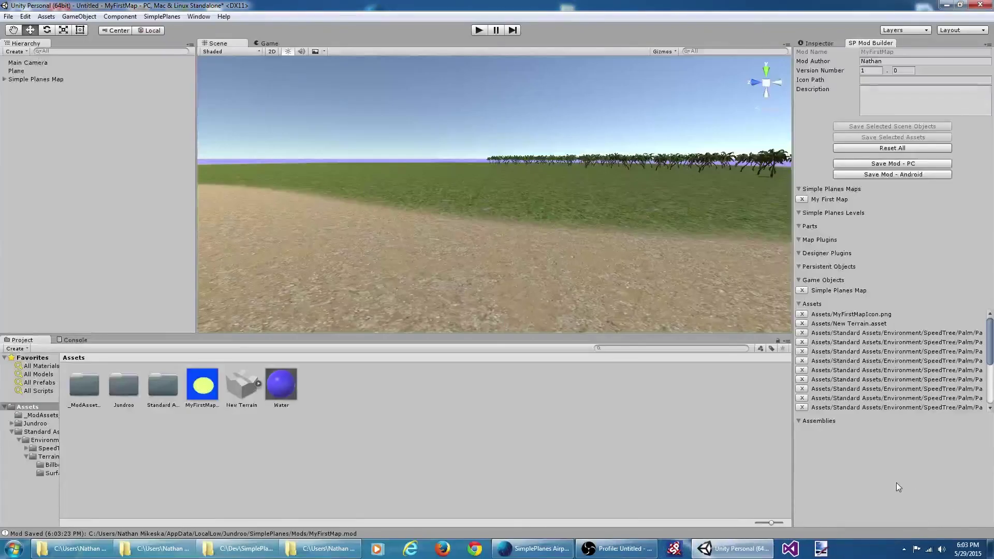